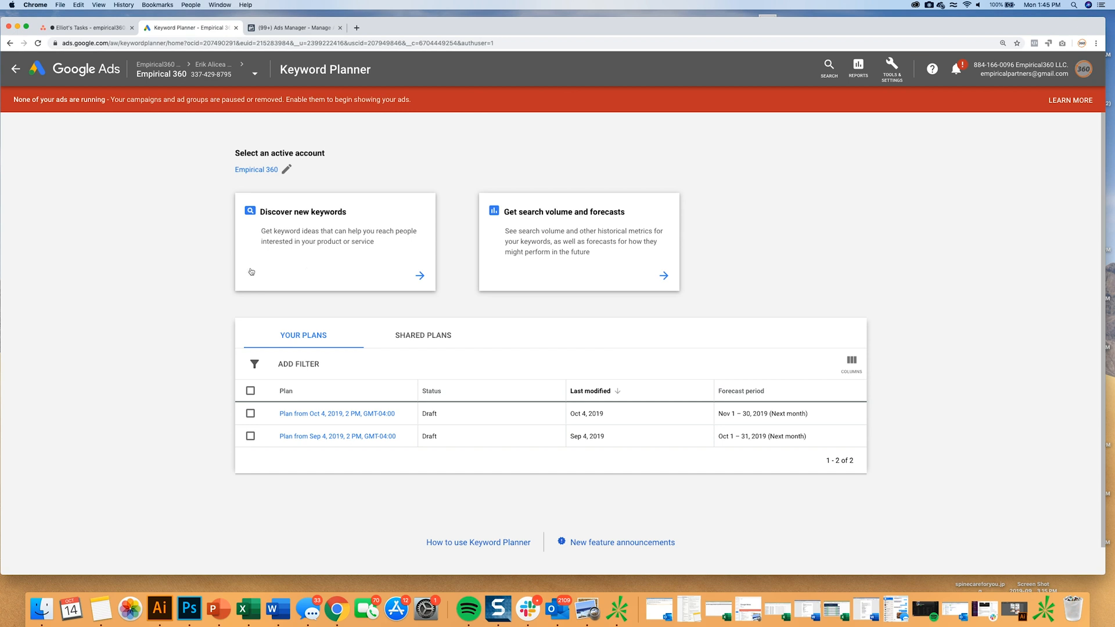
Start discovering new keywords and add "hip replacement" as the first seed keyword.
{"action": "left_click", "coordinate": [344, 250]}
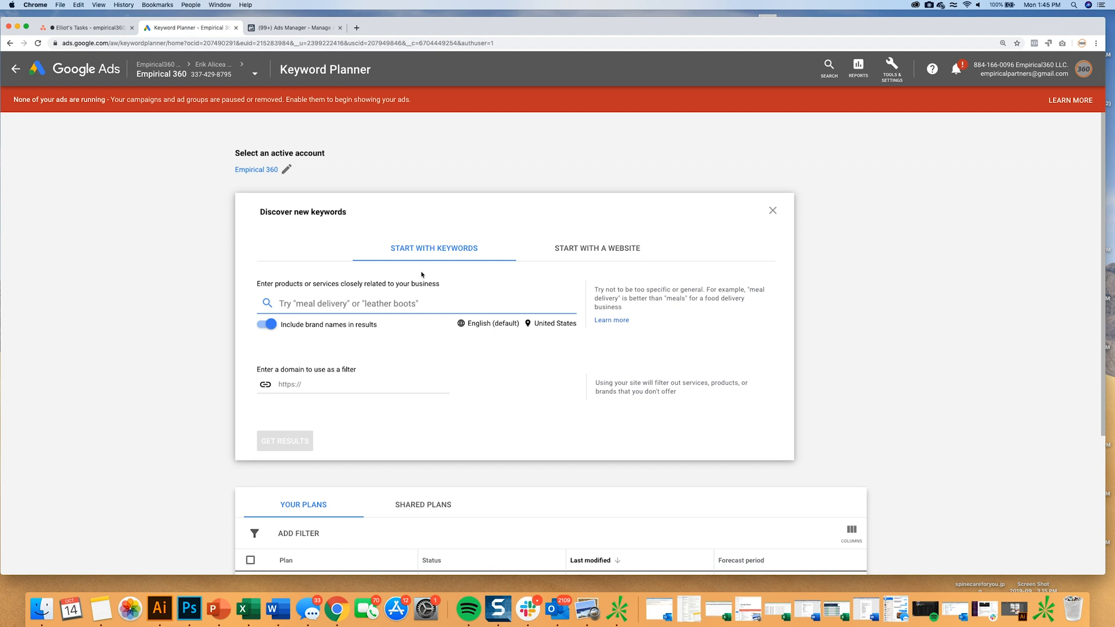
{"action": "type", "text": "hip replacement"}
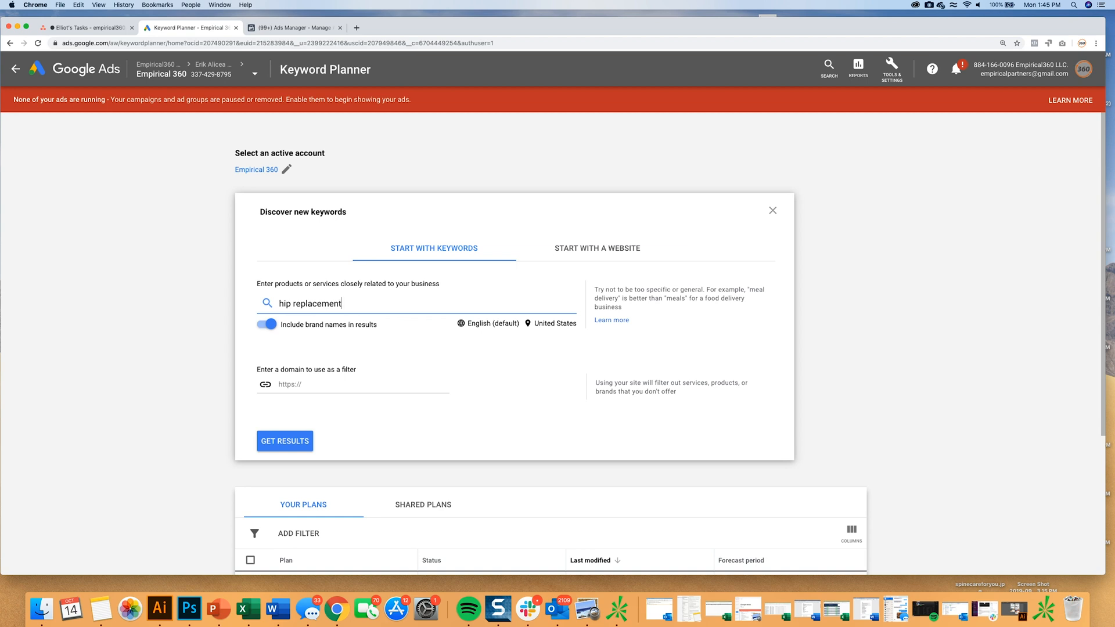
{"action": "key", "text": "Return"}
Add "hip replacement surgeon" as a second seed keyword.
{"action": "type", "text": "hip re"}
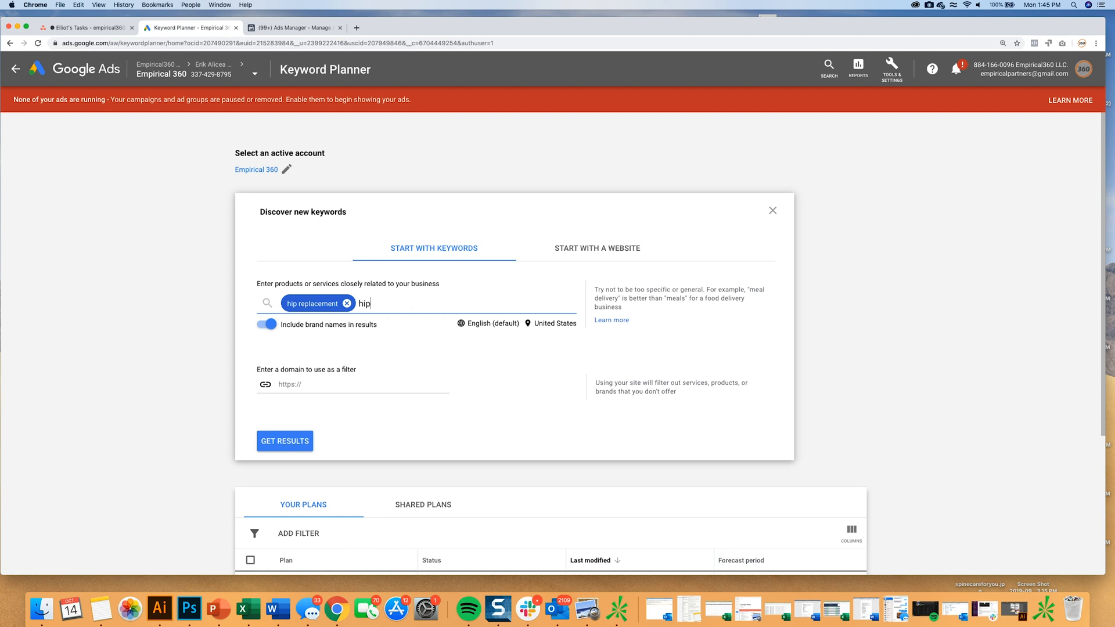
{"action": "type", "text": "plamen"}
{"action": "key", "text": "BackSpace"}
{"action": "key", "text": "BackSpace"}
{"action": "key", "text": "BackSpace"}
{"action": "type", "text": "cement surgeon"}
{"action": "key", "text": "Return"}
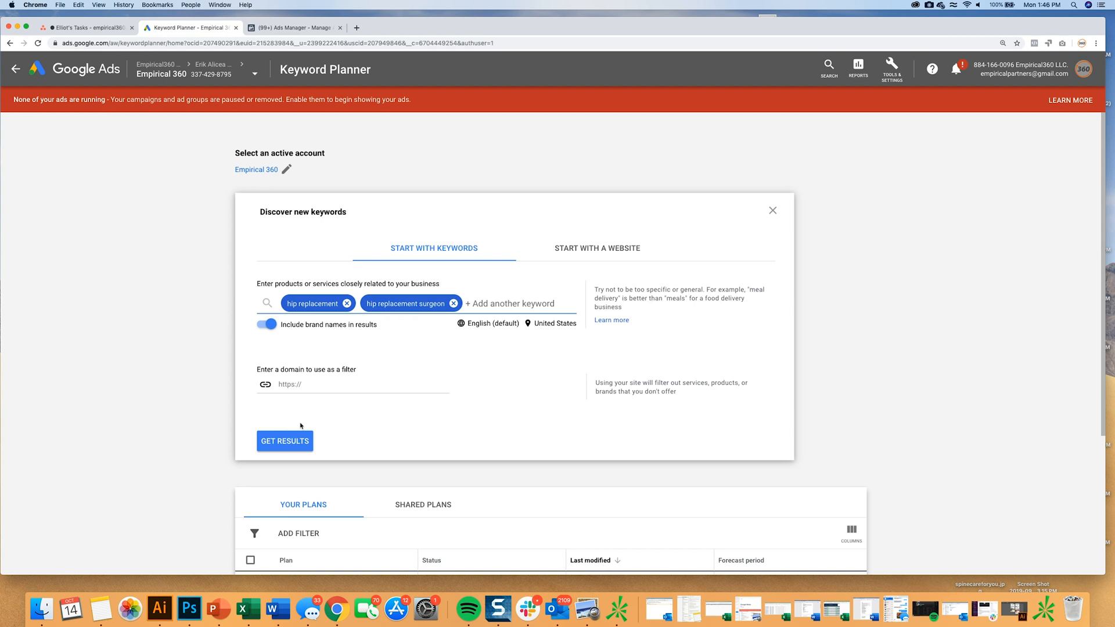
Replace the United States target with the Tampa-St. Petersburg (Sarasota) FL Nielsen DMA region and get the keyword results.
{"action": "left_click", "coordinate": [553, 323]}
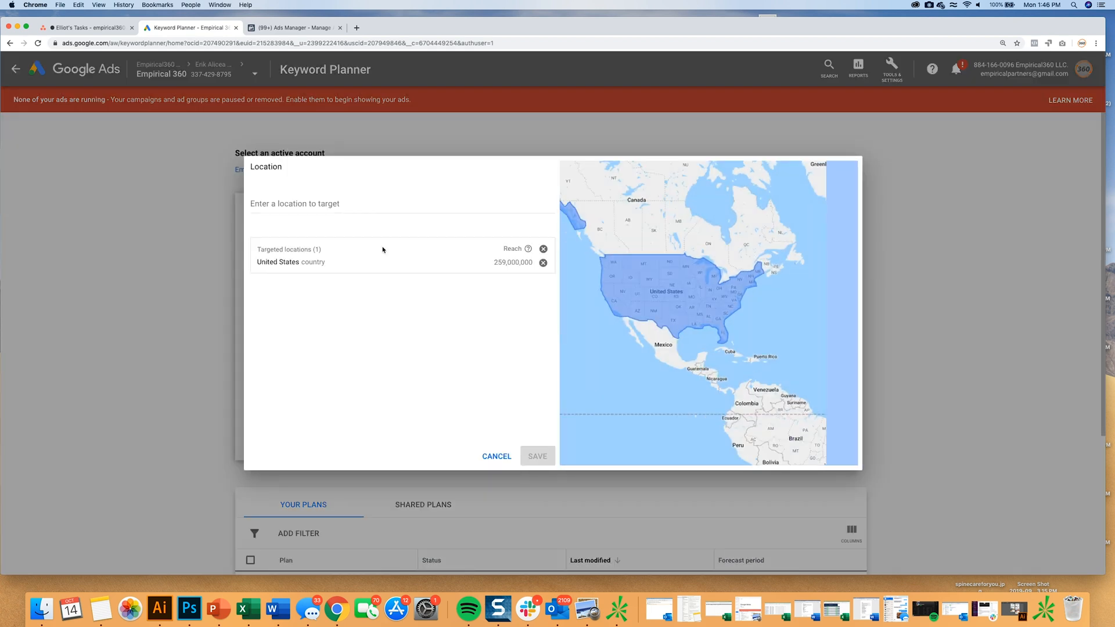
{"action": "left_click", "coordinate": [543, 262]}
{"action": "left_click", "coordinate": [352, 206]}
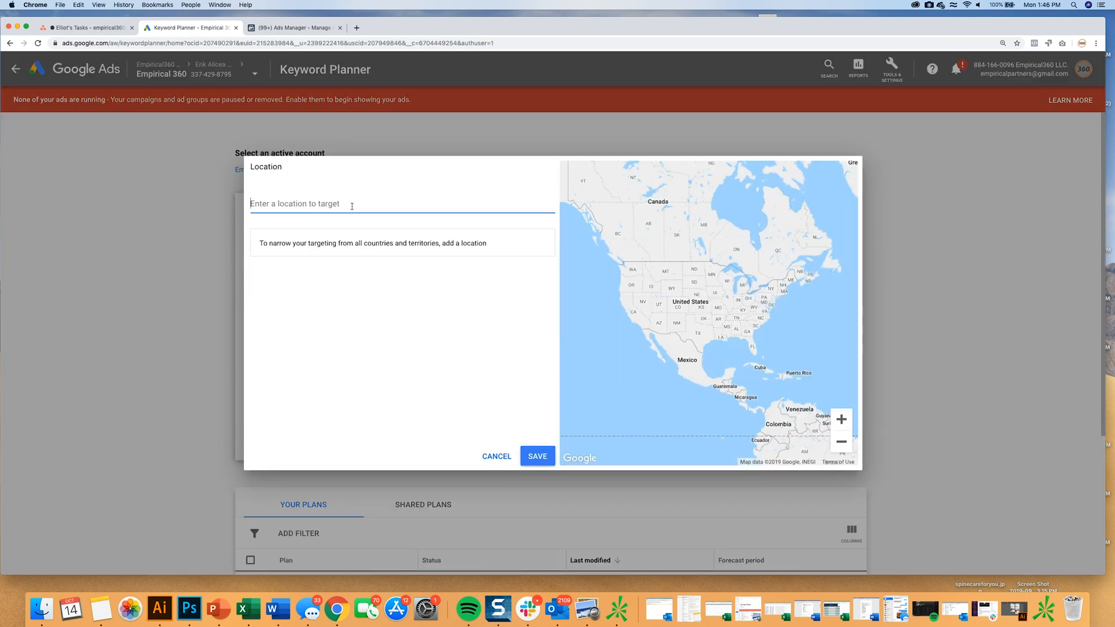
{"action": "type", "text": "tampa"}
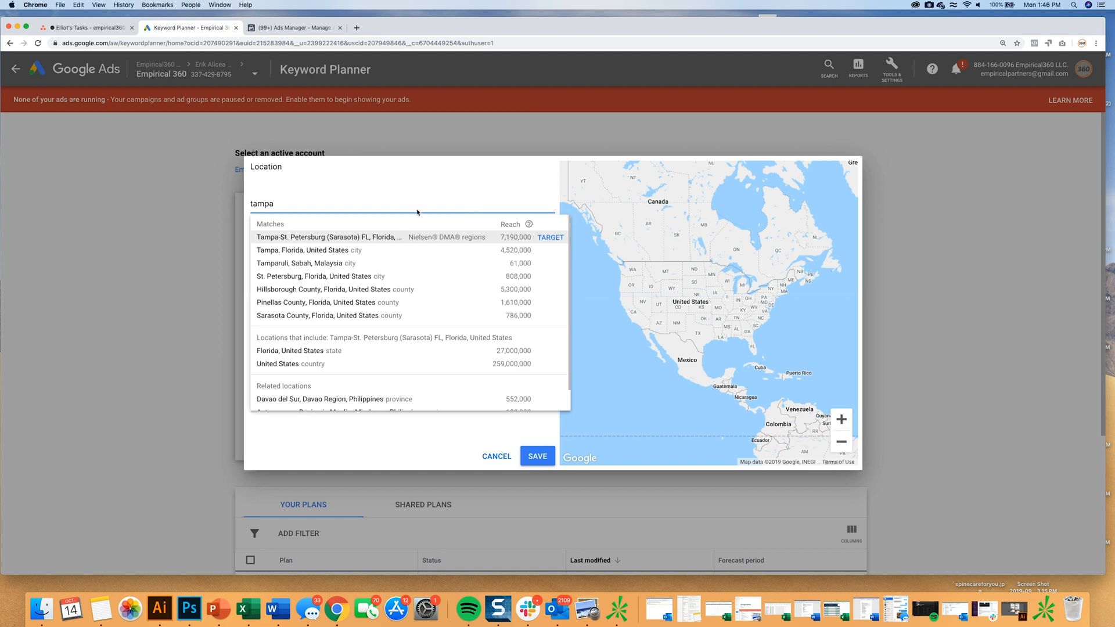
{"action": "left_click", "coordinate": [549, 238]}
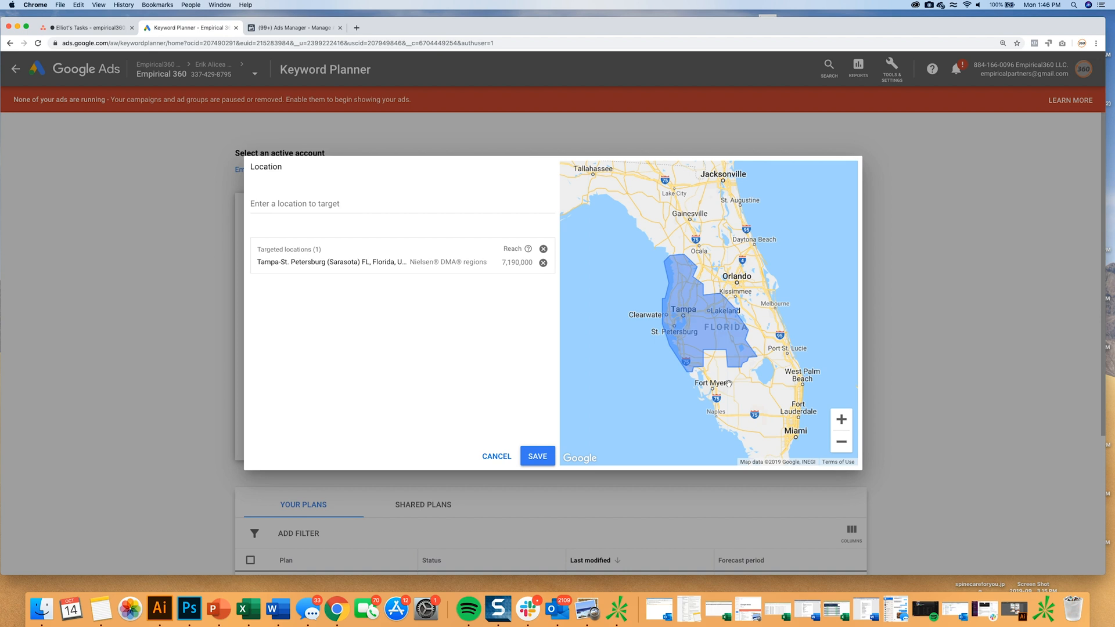
{"action": "left_click", "coordinate": [537, 456]}
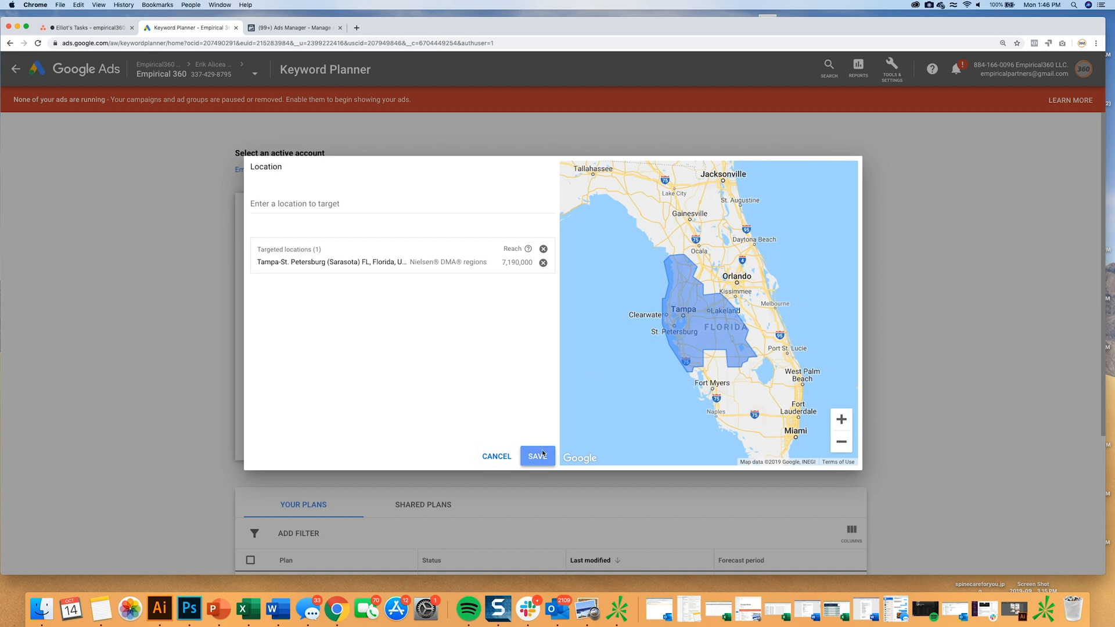
{"action": "left_click", "coordinate": [284, 441]}
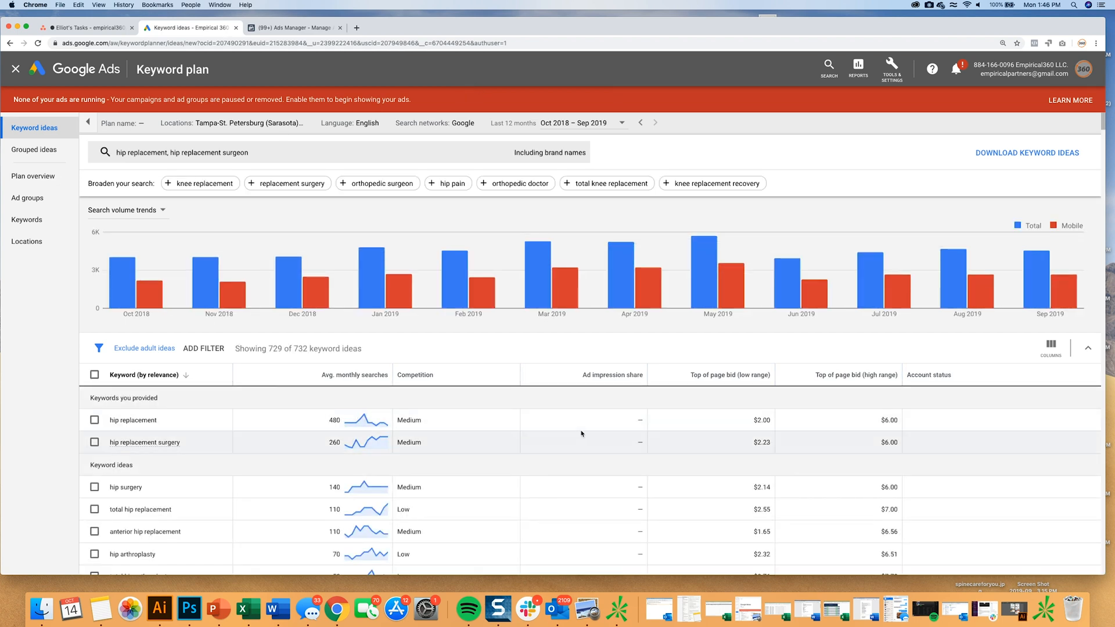
Select the keywords hip replacement, hip replacement surgery, hip surgery, total hip replacement and anterior hip replacement.
{"action": "left_click", "coordinate": [94, 420]}
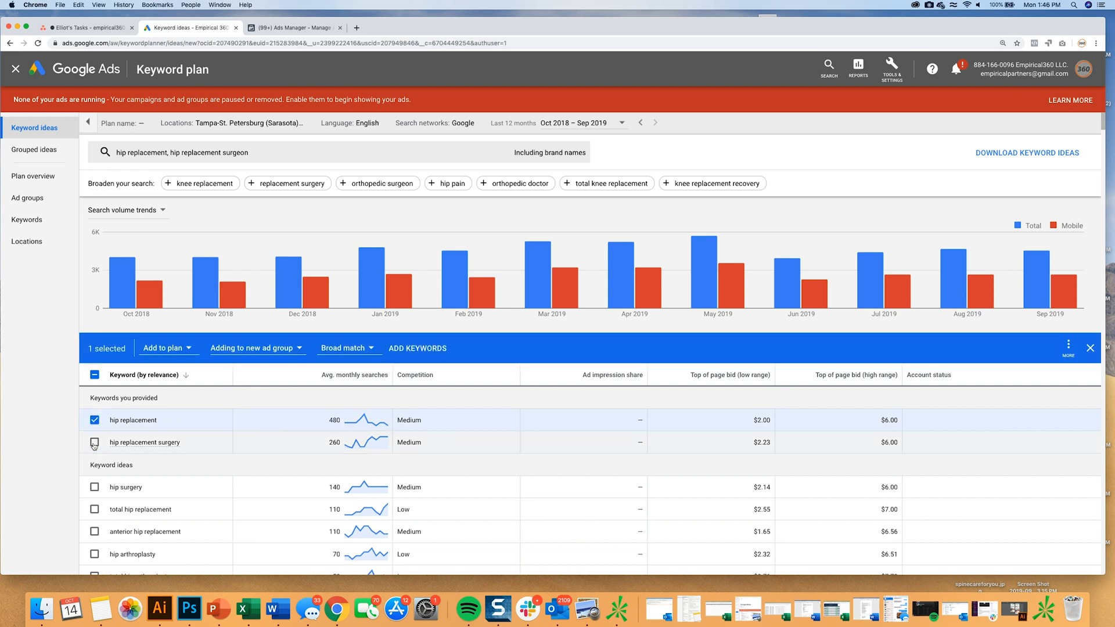
{"action": "left_click", "coordinate": [95, 446]}
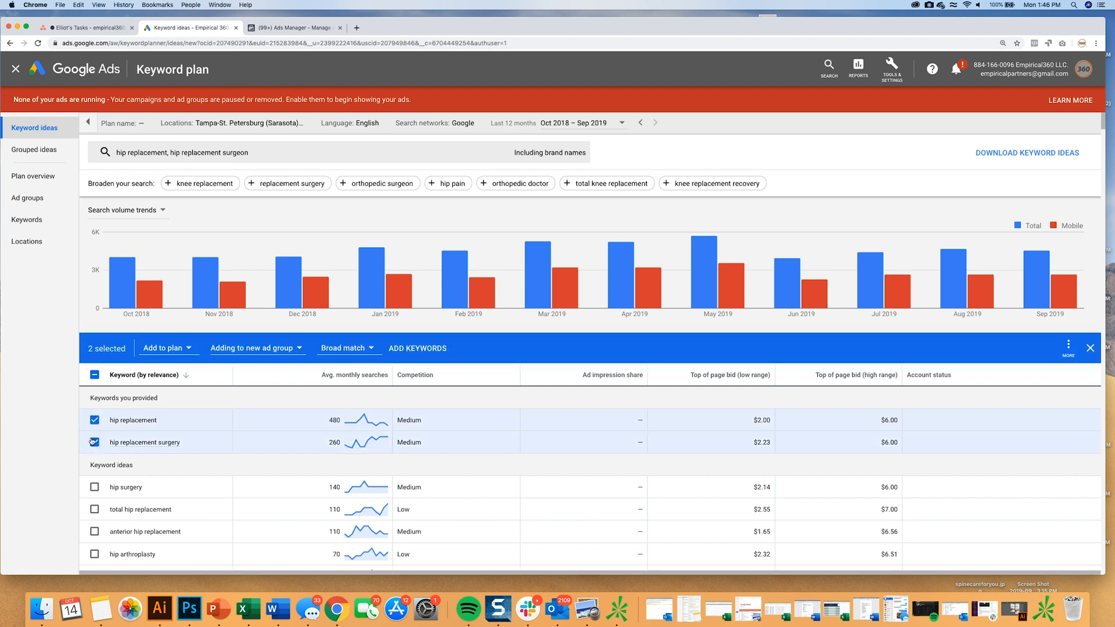
{"action": "scroll", "coordinate": [99, 498], "scroll_direction": "down", "scroll_amount": 1}
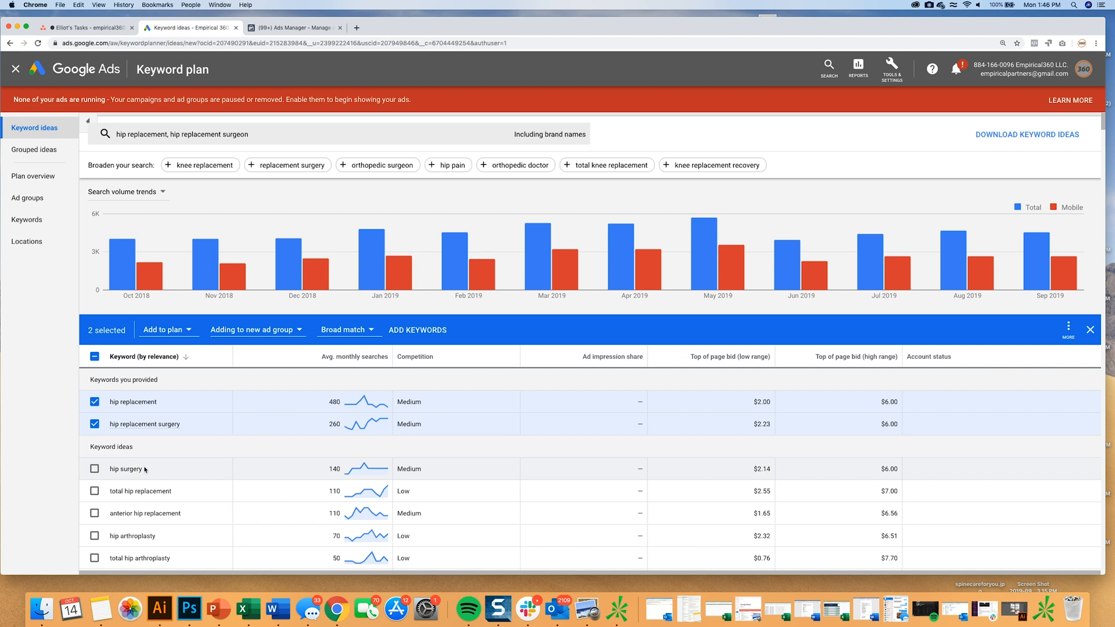
{"action": "left_click", "coordinate": [94, 490]}
{"action": "left_click", "coordinate": [95, 468]}
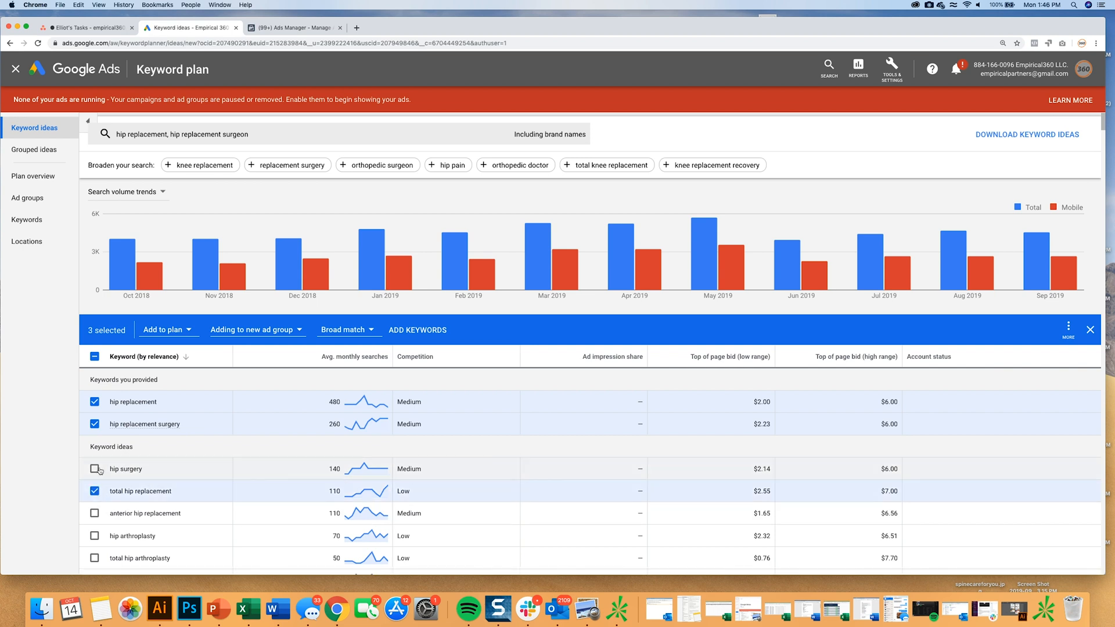
{"action": "left_click", "coordinate": [94, 513]}
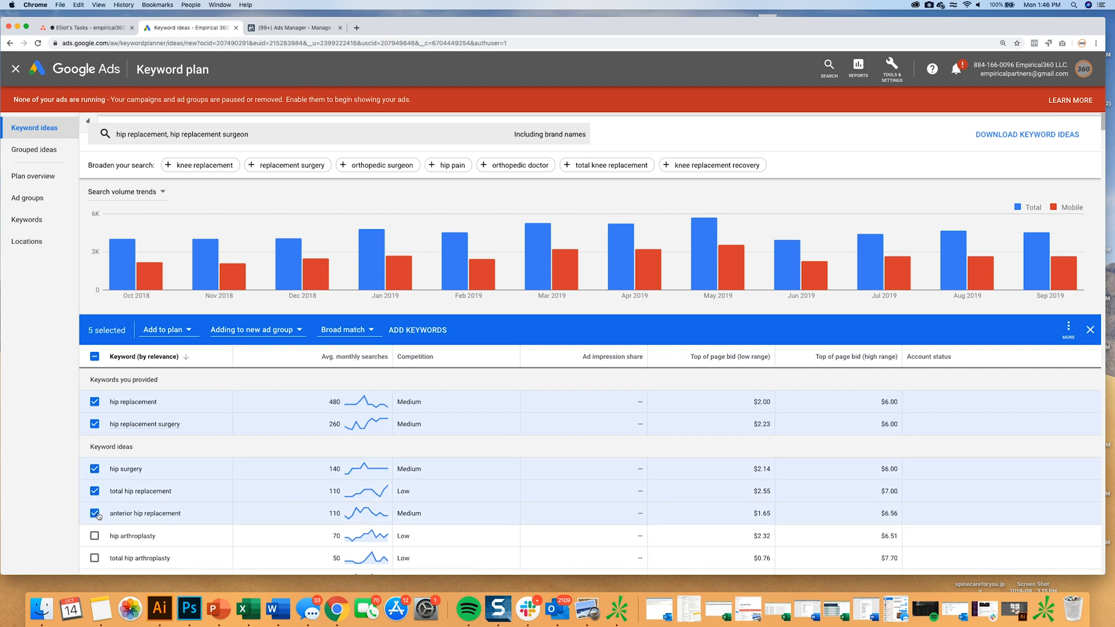
Keep the selected keywords' destination as the plan and create a new ad group named Hip Replacement.
{"action": "scroll", "coordinate": [283, 507], "scroll_direction": "down", "scroll_amount": 1}
{"action": "scroll", "coordinate": [282, 507], "scroll_direction": "down", "scroll_amount": 5}
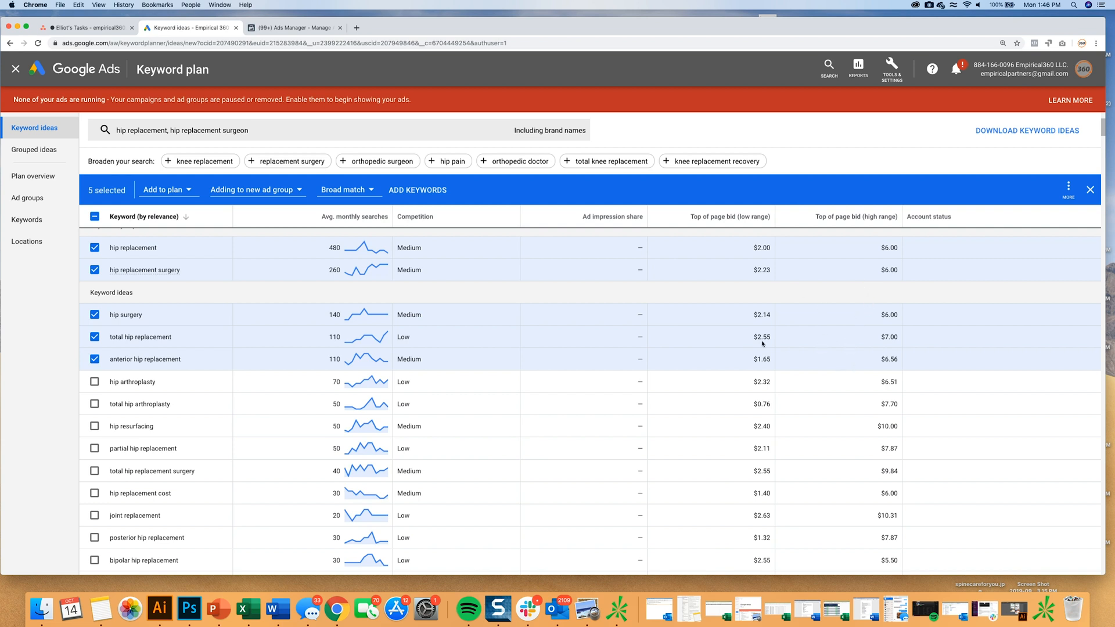
{"action": "scroll", "coordinate": [625, 316], "scroll_direction": "up", "scroll_amount": 3}
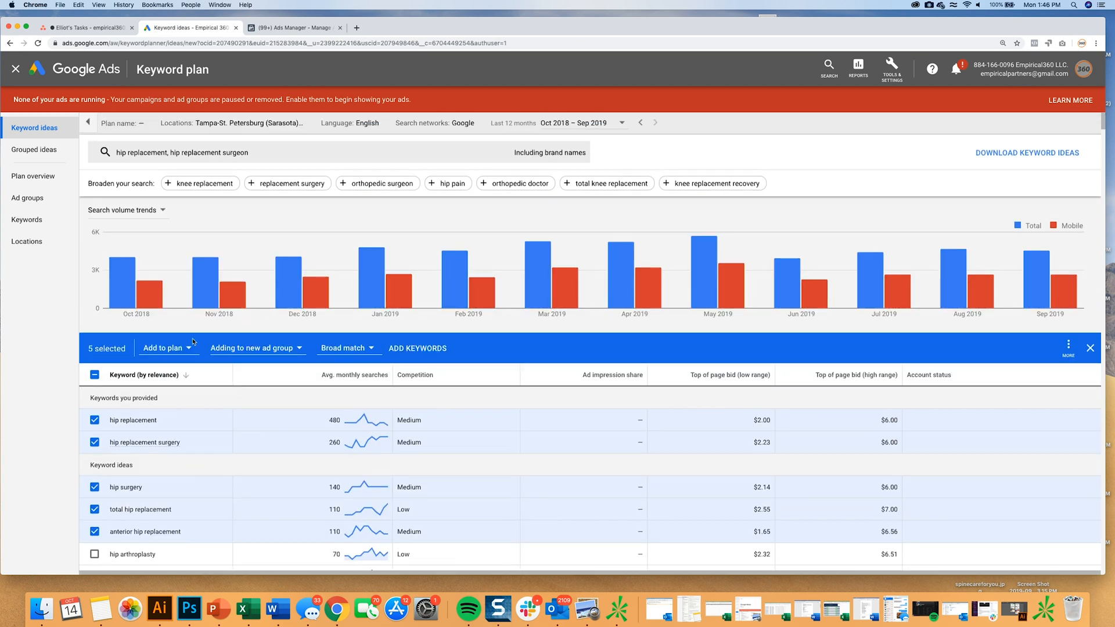
{"action": "left_click", "coordinate": [172, 352]}
{"action": "left_click", "coordinate": [169, 367]}
{"action": "left_click", "coordinate": [188, 349]}
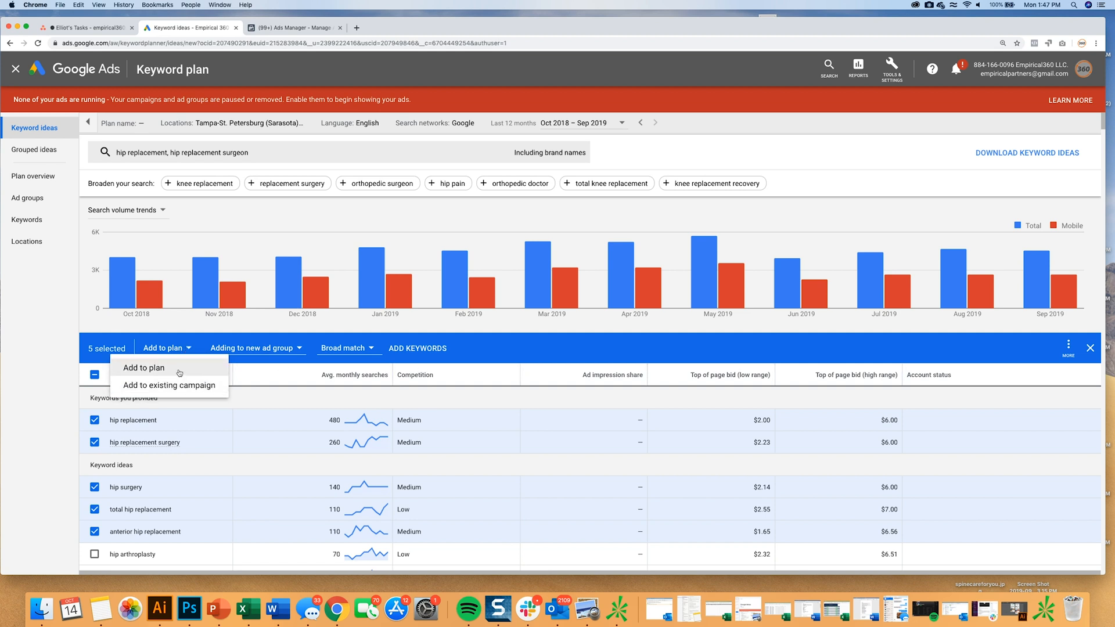
{"action": "left_click", "coordinate": [251, 348]}
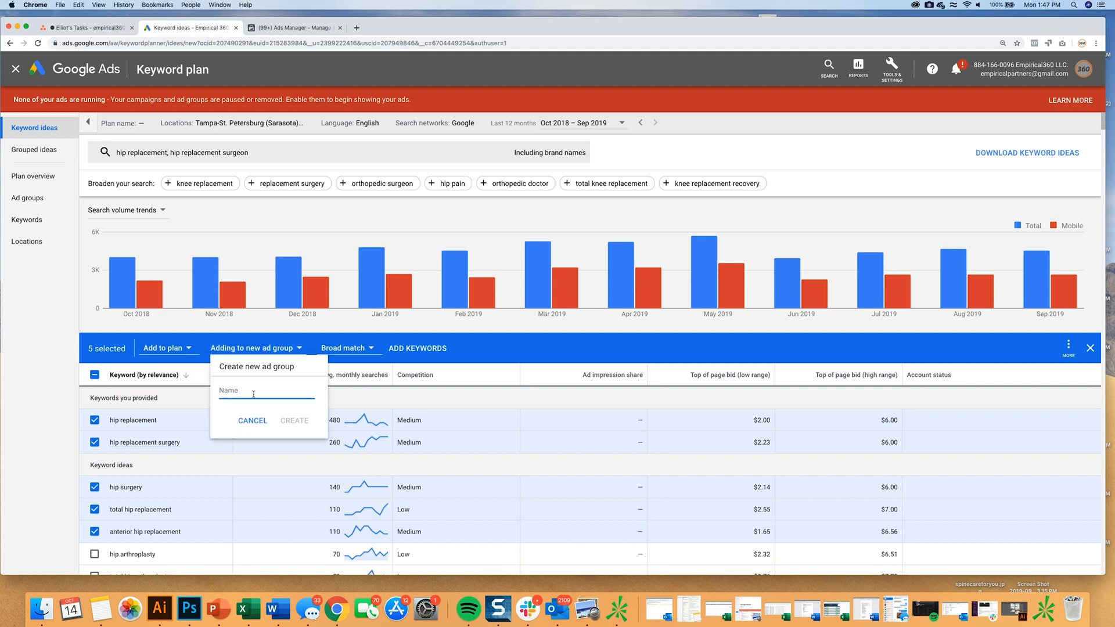
{"action": "type", "text": "Hip Replacement"}
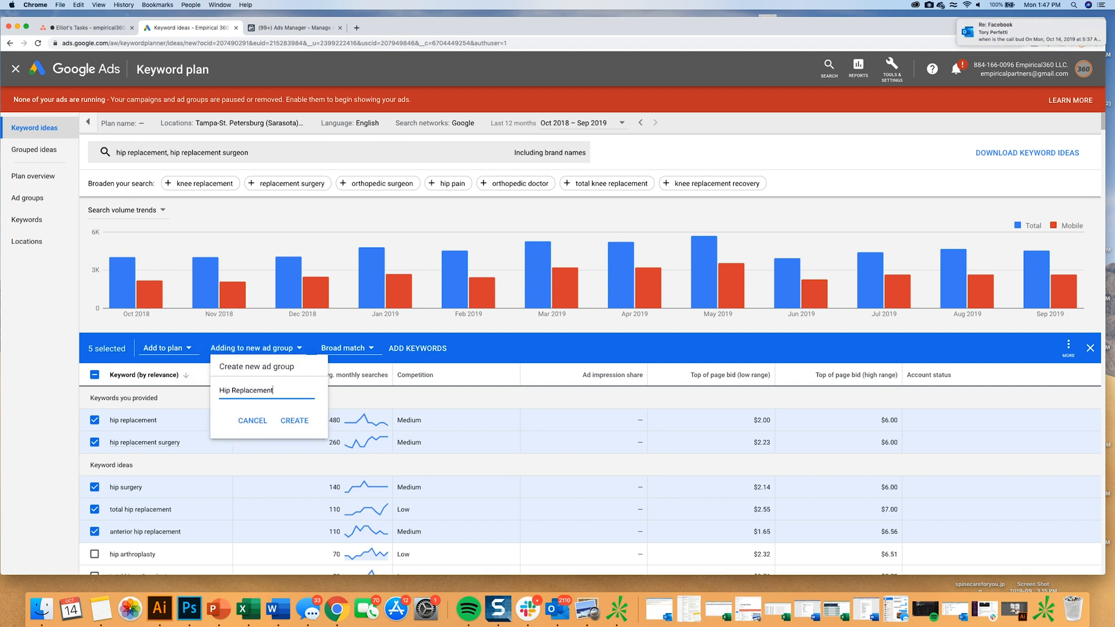
{"action": "left_click", "coordinate": [297, 422]}
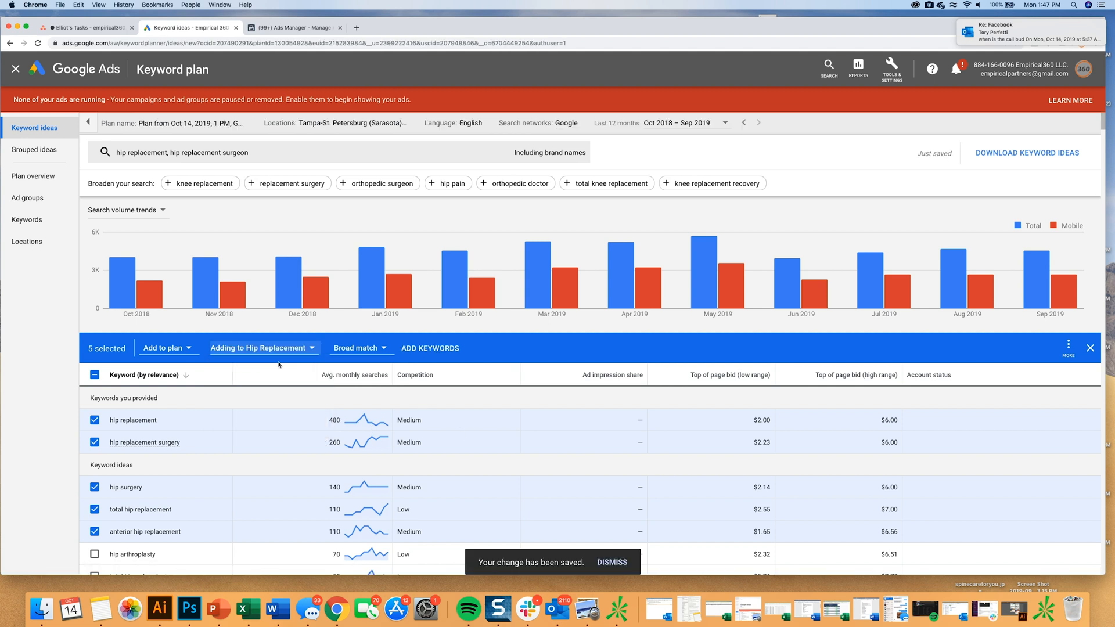
Check the plan's ad groups and keywords, and return to the keyword ideas.
{"action": "left_click", "coordinate": [35, 199]}
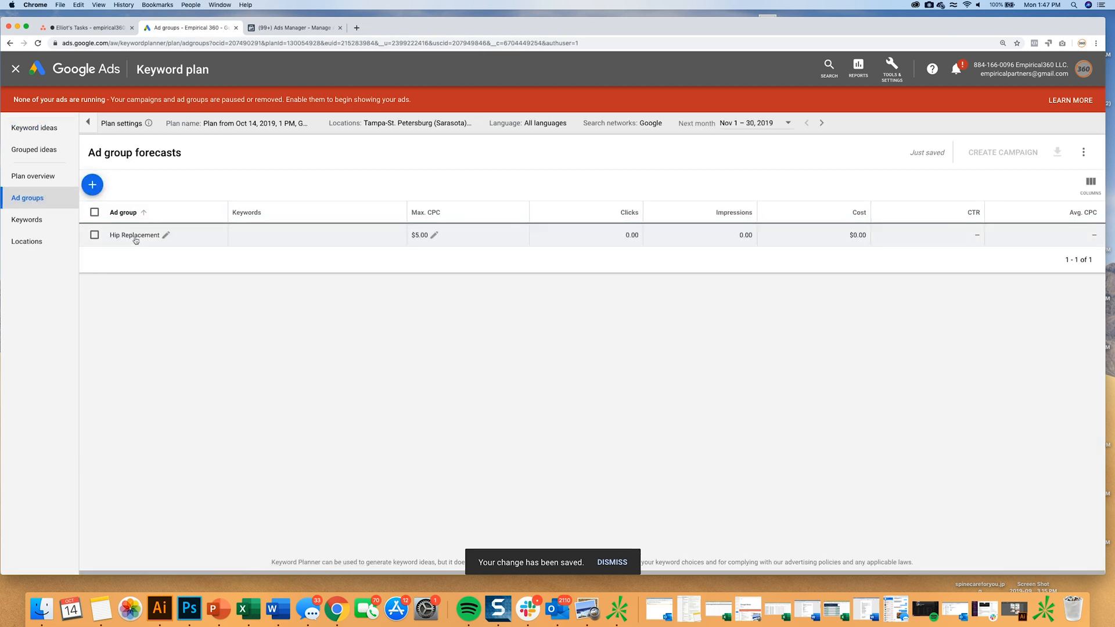
{"action": "left_click", "coordinate": [32, 220]}
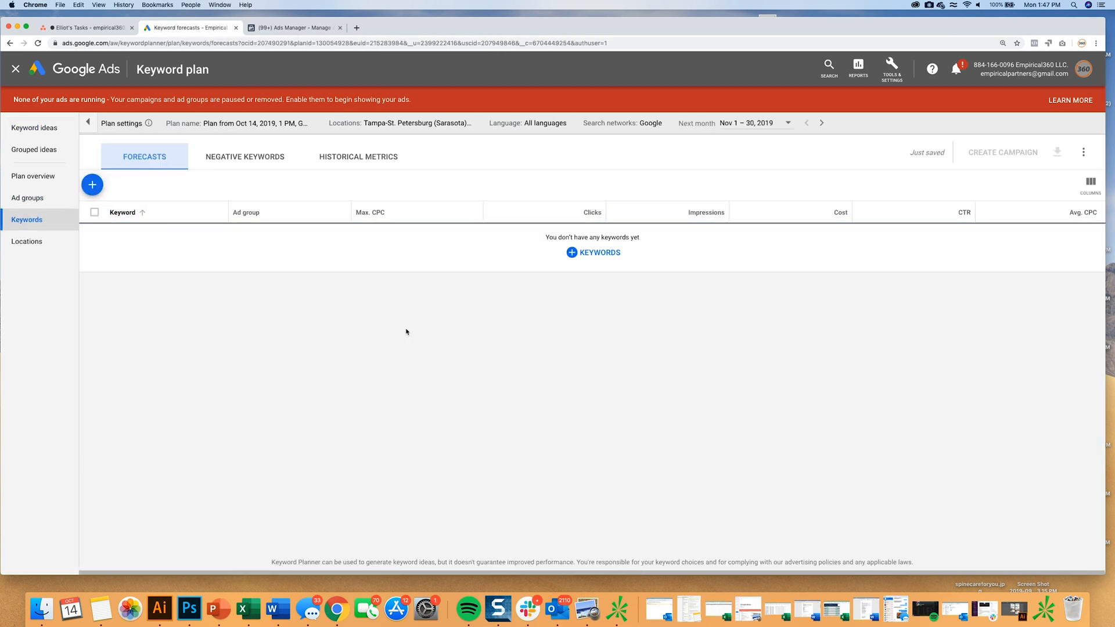
{"action": "left_click", "coordinate": [68, 129]}
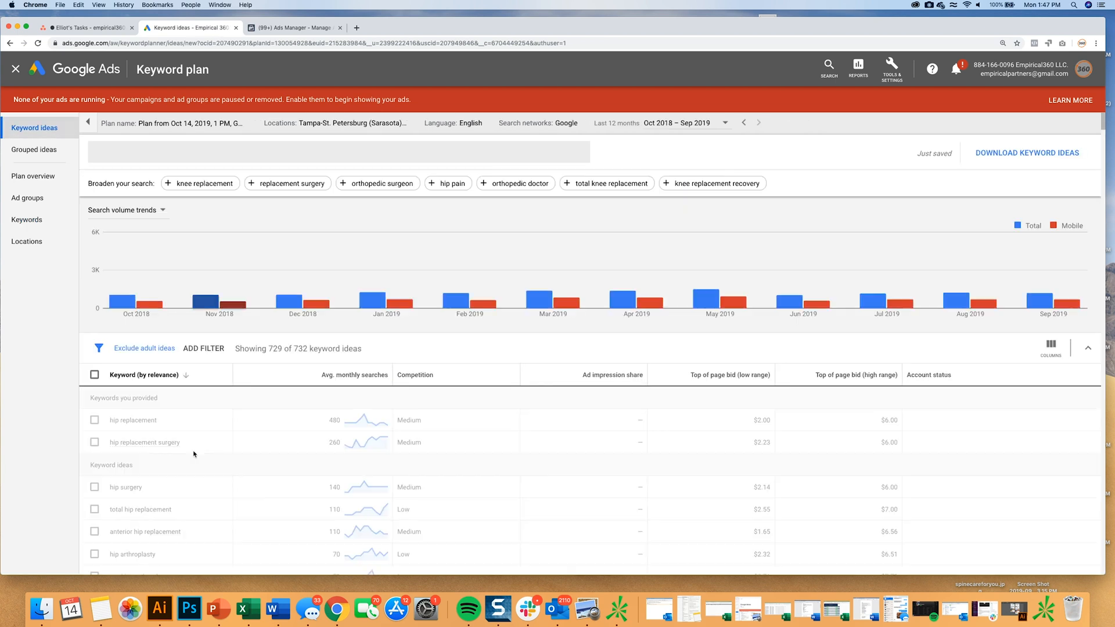
Add the keywords hip replacement and hip replacement surgery to the plan's Hip Replacement ad group as broad match.
{"action": "left_click", "coordinate": [94, 420]}
{"action": "left_click", "coordinate": [94, 442]}
{"action": "left_click", "coordinate": [177, 349]}
{"action": "left_click", "coordinate": [169, 370]}
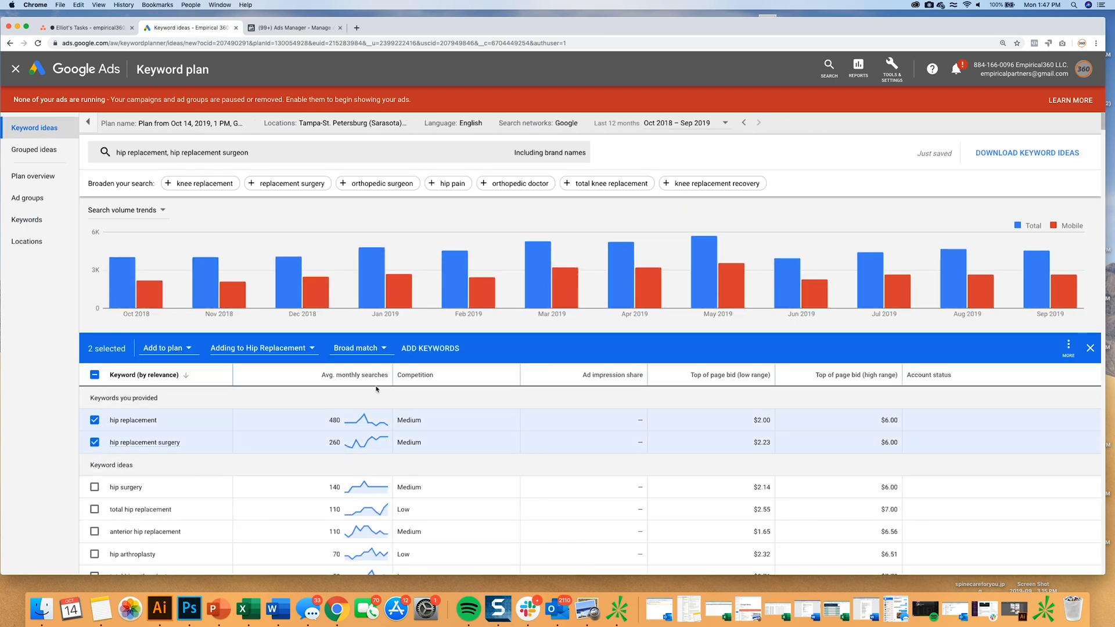
{"action": "left_click", "coordinate": [435, 349]}
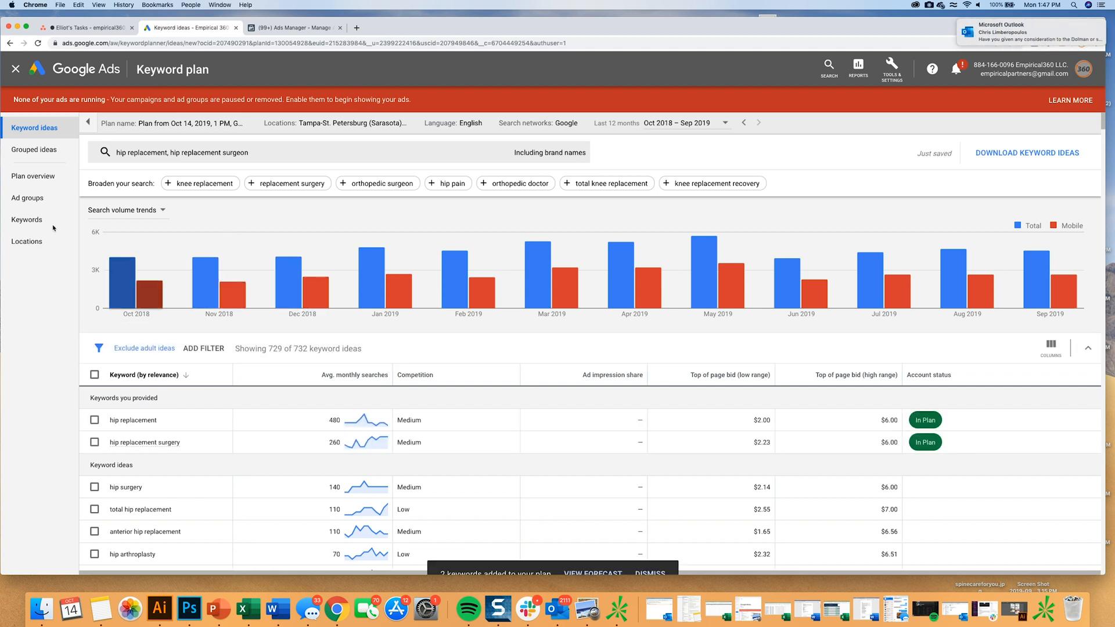
Open the plan's keyword forecasts and set the maximum CPC to $6.
{"action": "left_click", "coordinate": [30, 219]}
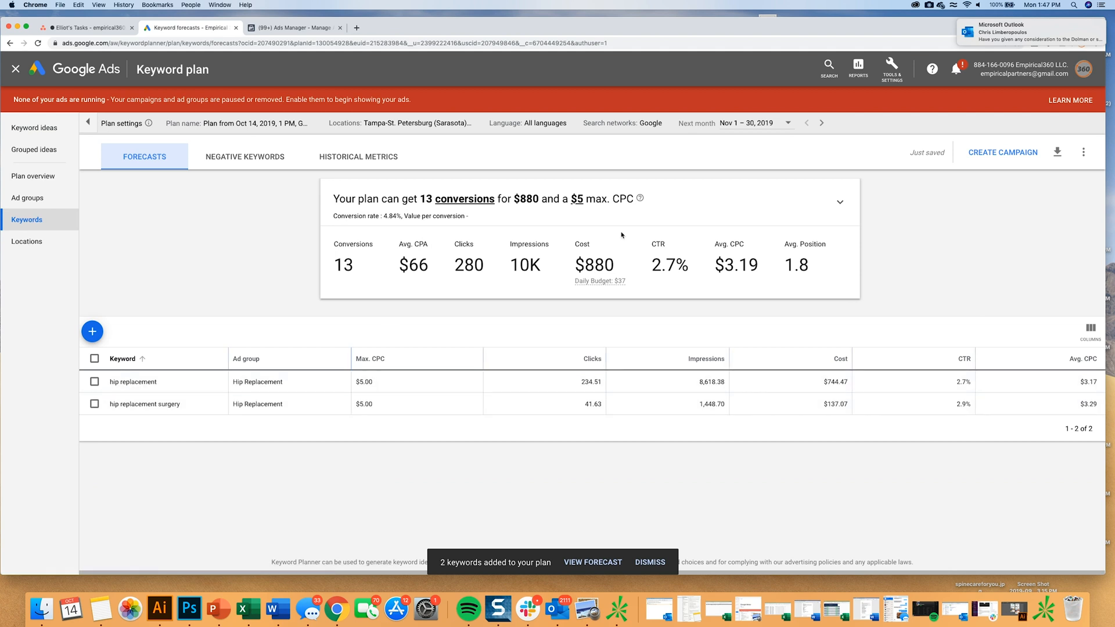
{"action": "left_click", "coordinate": [577, 199]}
{"action": "double_click", "coordinate": [582, 201]}
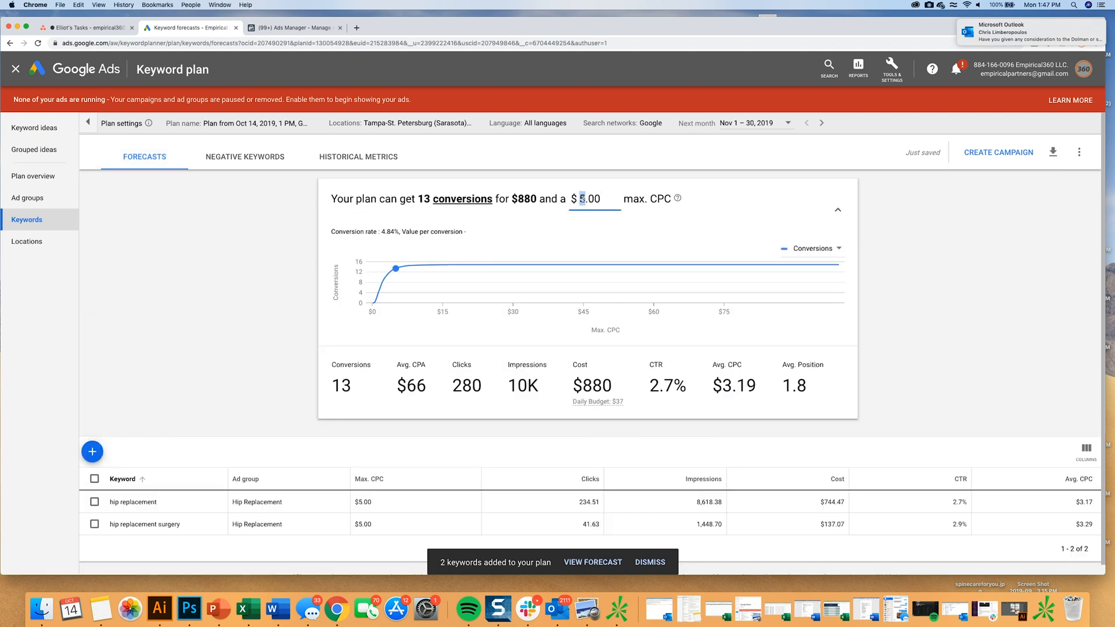
{"action": "type", "text": "6"}
{"action": "key", "text": "Return"}
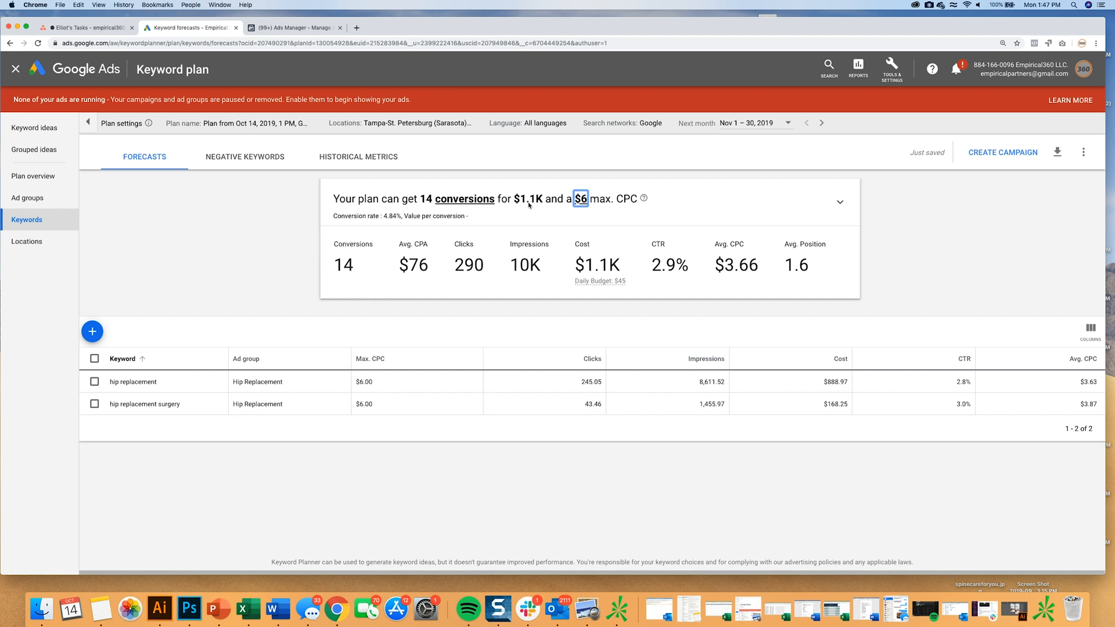
Set the maximum CPC to $9 and check the forecast's average CPC and total cost.
{"action": "left_click", "coordinate": [580, 198]}
{"action": "type", "text": "9"}
{"action": "key", "text": "Return"}
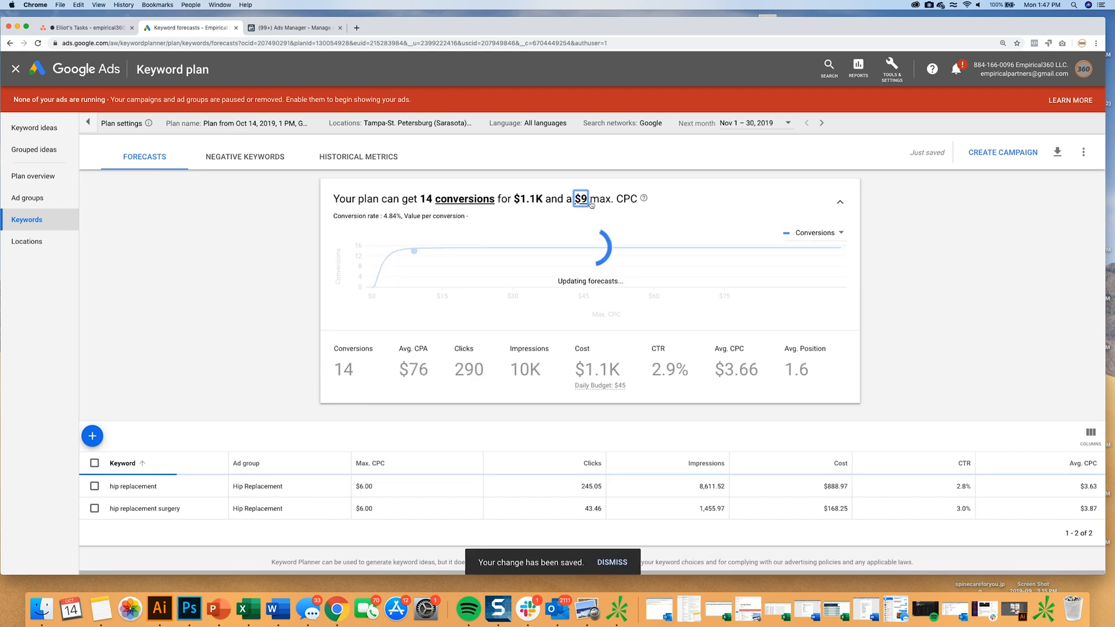
{"action": "left_click_drag", "start_coordinate": [722, 368], "coordinate": [756, 369]}
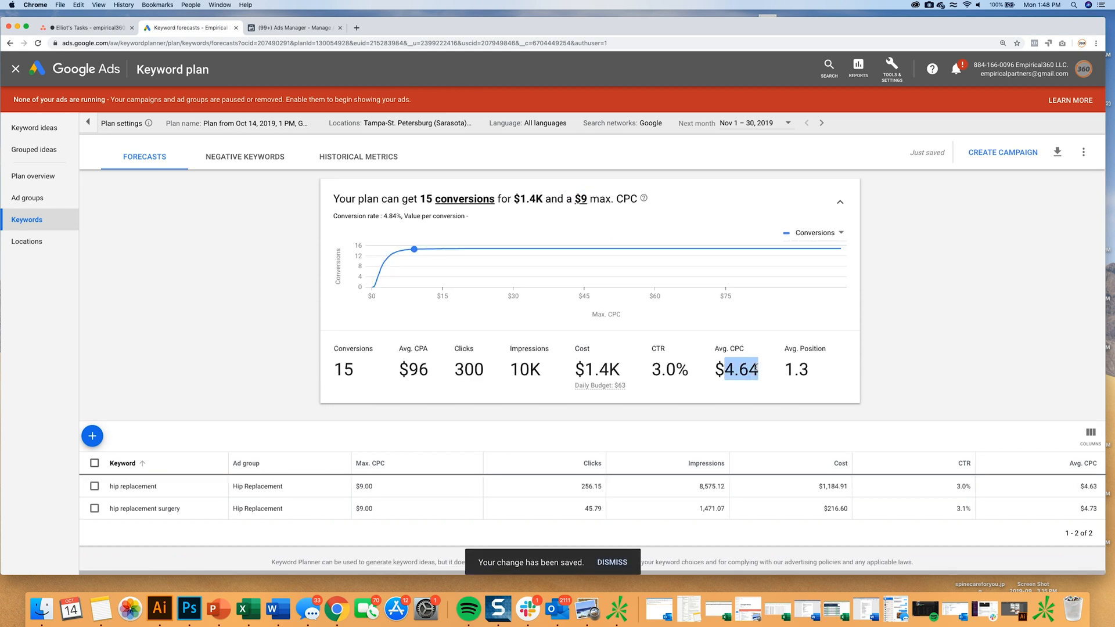
{"action": "left_click_drag", "start_coordinate": [518, 198], "coordinate": [544, 199]}
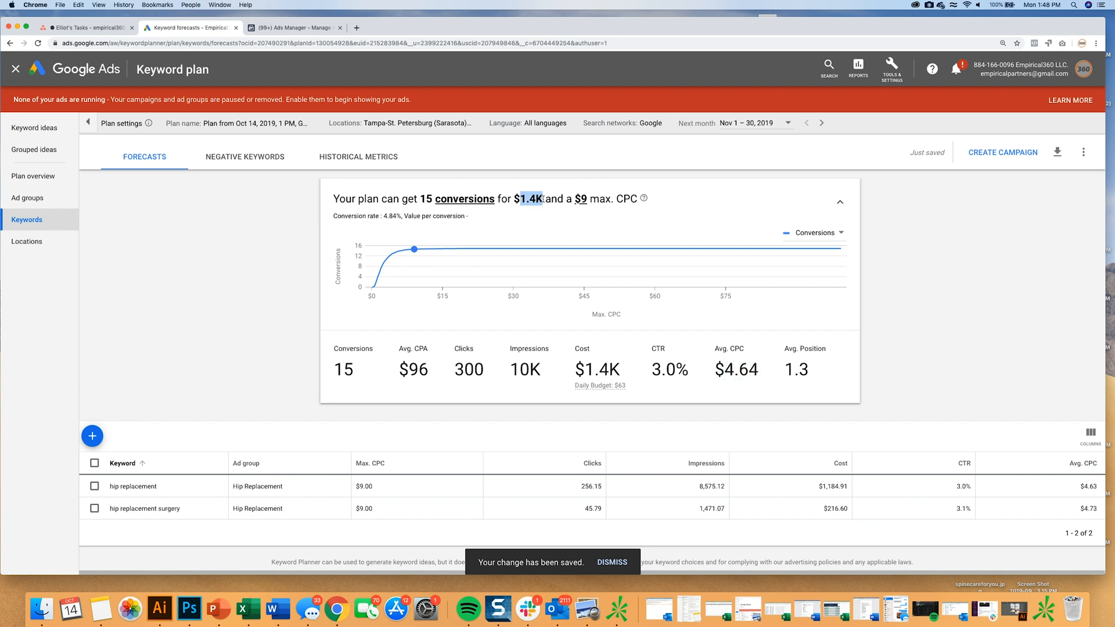
Set the expected conversion rate to 10% and check the forecast's conversions, cost and average CPA.
{"action": "left_click", "coordinate": [385, 216]}
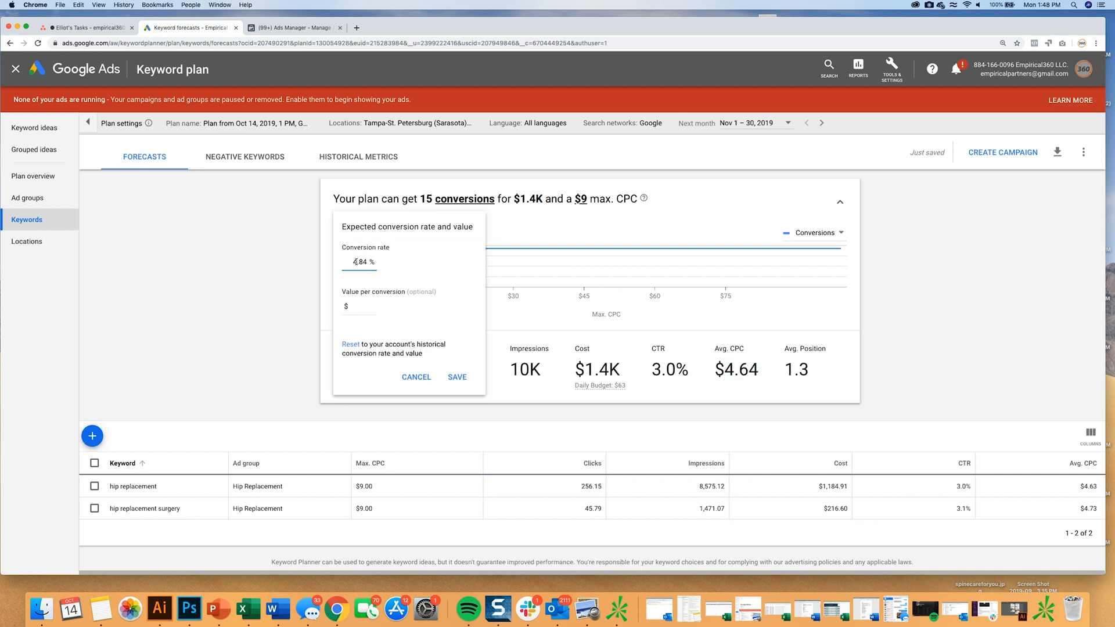
{"action": "left_click_drag", "start_coordinate": [352, 262], "coordinate": [367, 262]}
{"action": "type", "text": "10"}
{"action": "left_click", "coordinate": [457, 377]}
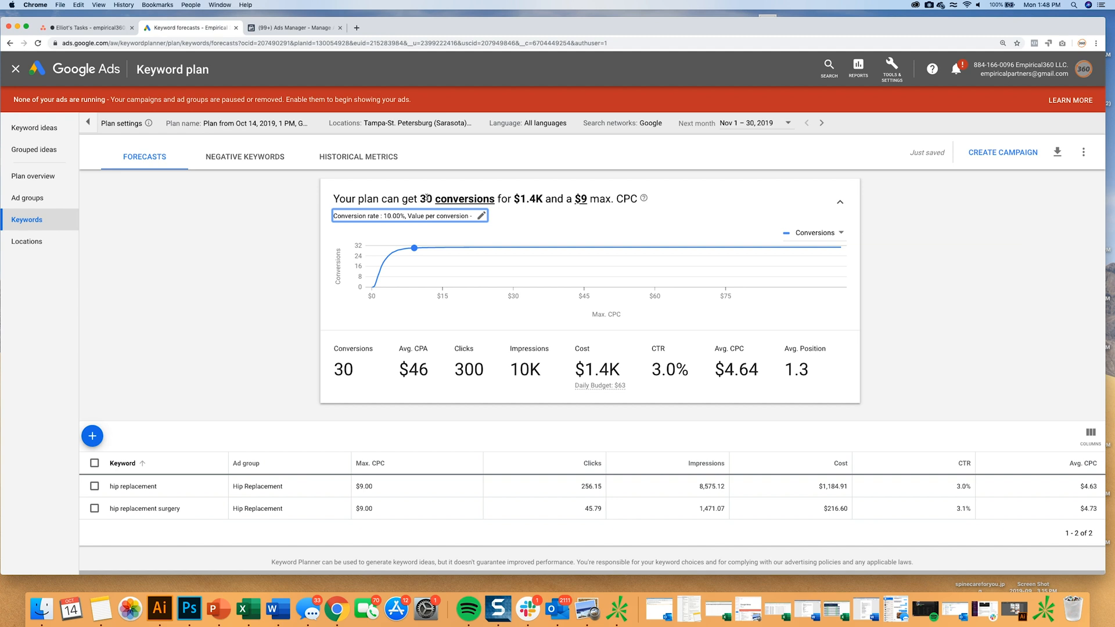
{"action": "left_click_drag", "start_coordinate": [420, 198], "coordinate": [433, 199]}
{"action": "left_click_drag", "start_coordinate": [521, 198], "coordinate": [543, 199]}
{"action": "left_click_drag", "start_coordinate": [408, 369], "coordinate": [429, 372]}
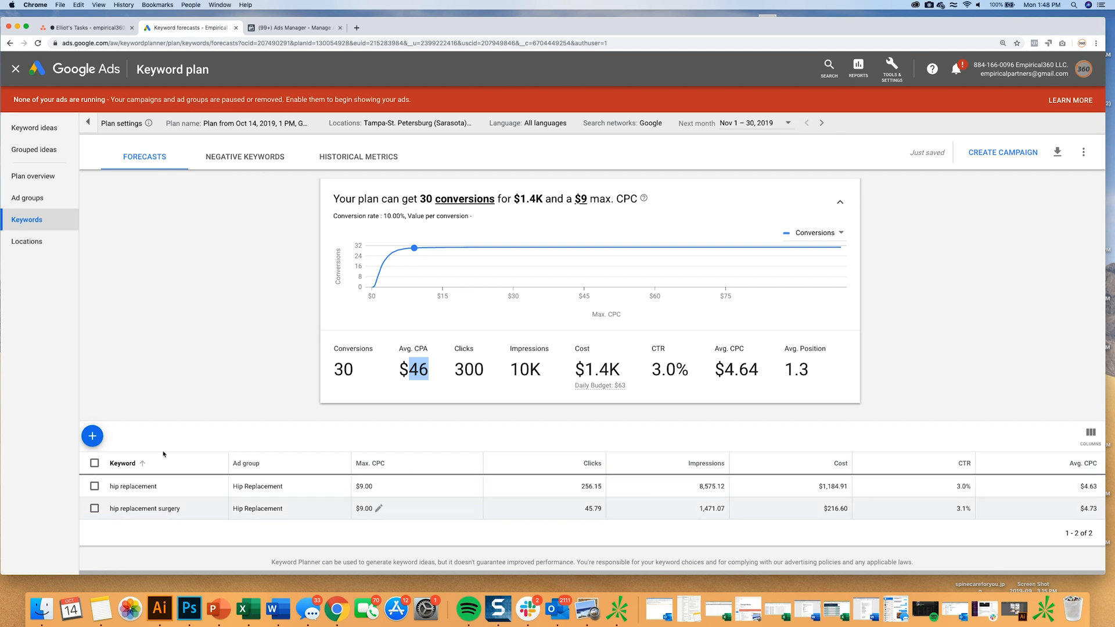
Close the keyword plan and return to the account's campaigns overview.
{"action": "left_click", "coordinate": [216, 255]}
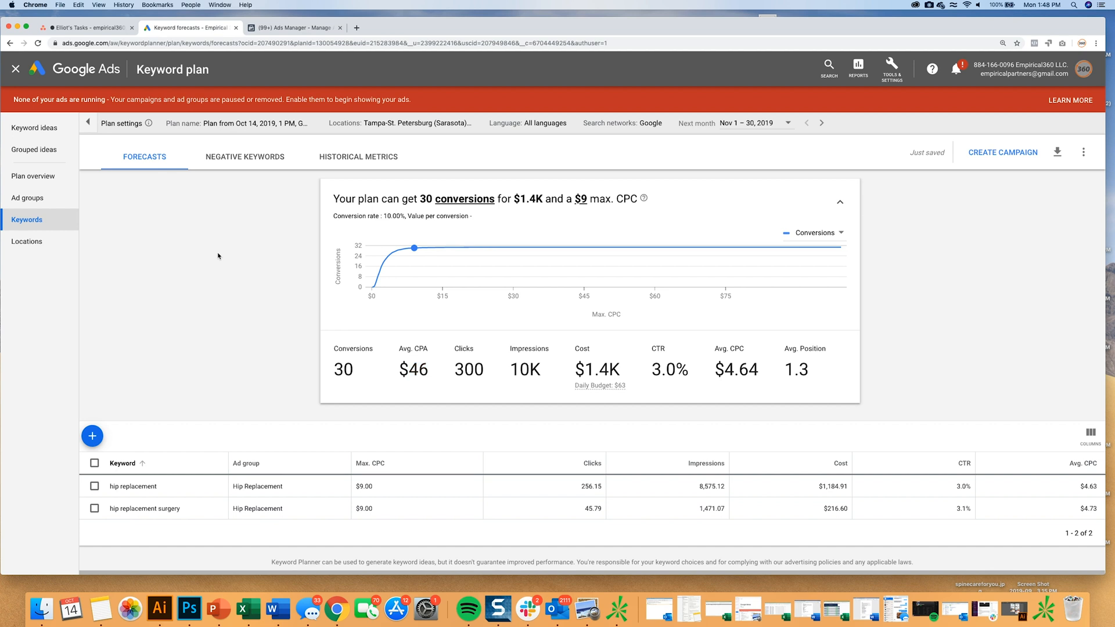
{"action": "left_click", "coordinate": [15, 70]}
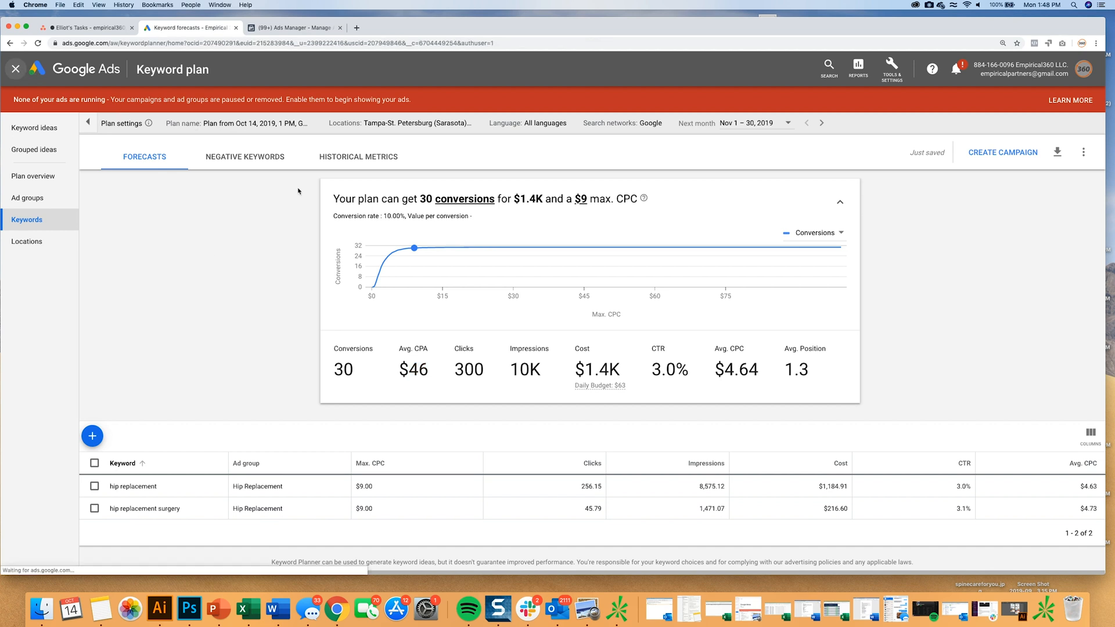
{"action": "left_click", "coordinate": [11, 70]}
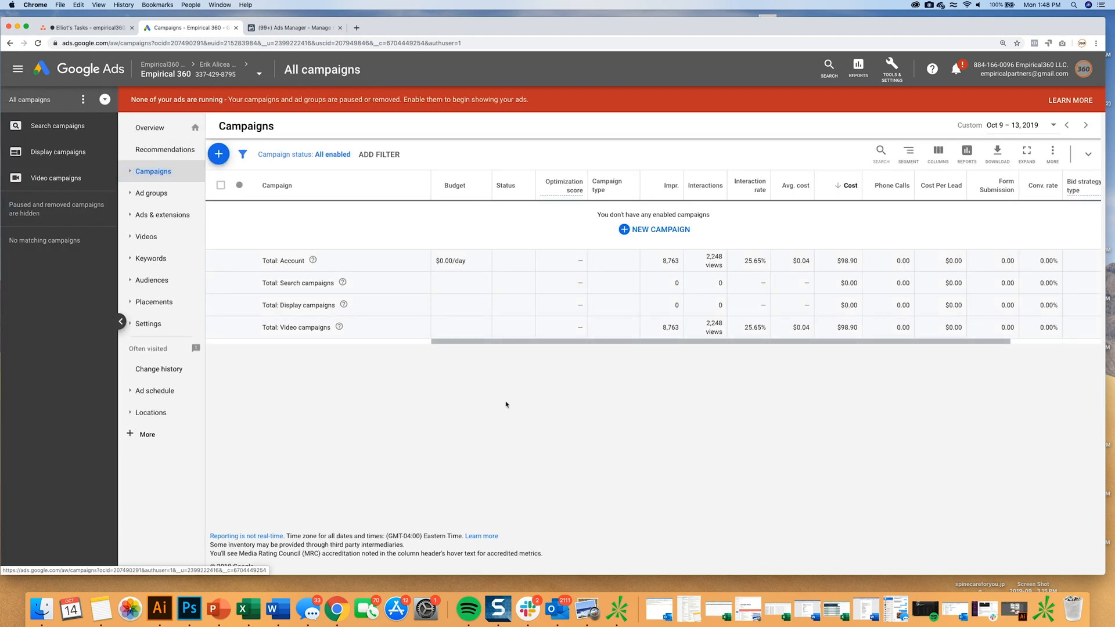
Start a new campaign without a goal's guidance, using the Search campaign type and no specific results selected.
{"action": "left_click", "coordinate": [671, 231]}
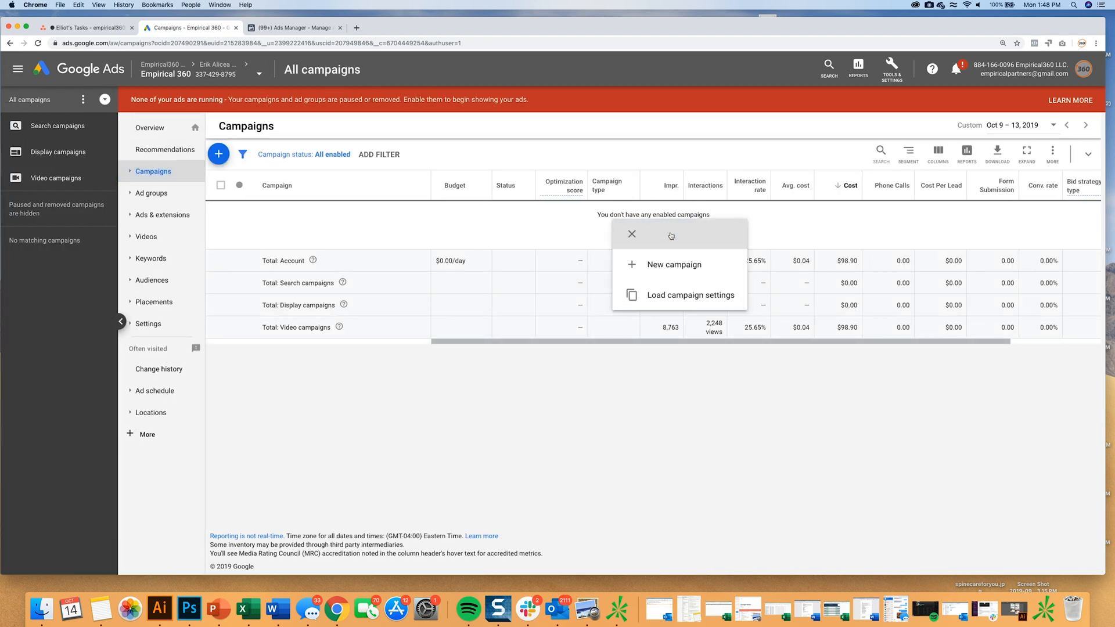
{"action": "left_click", "coordinate": [673, 272]}
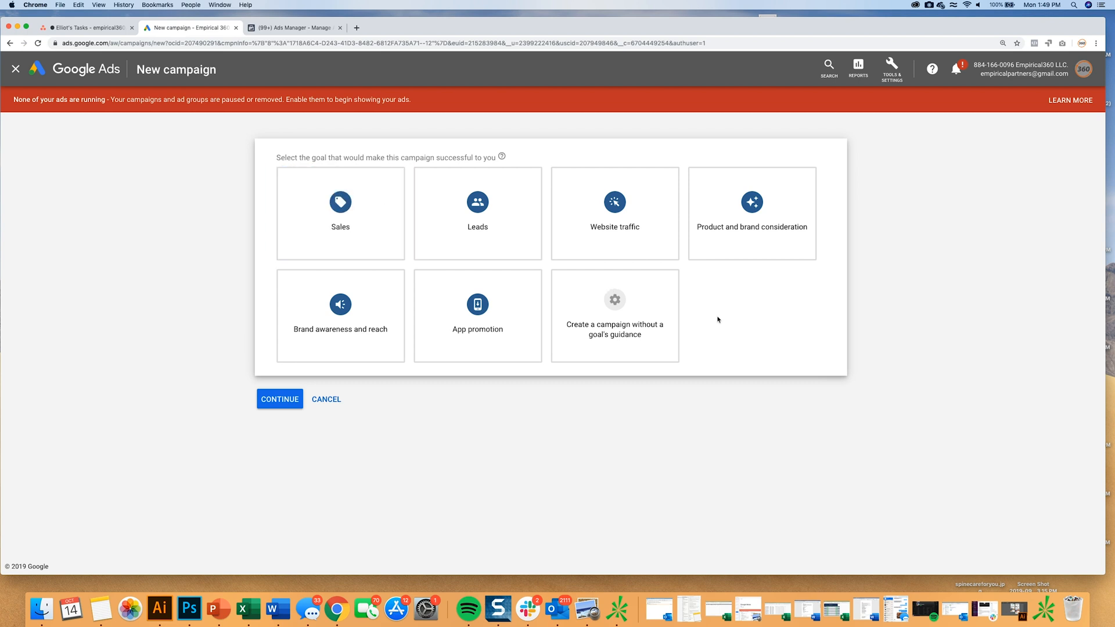
{"action": "left_click", "coordinate": [620, 317]}
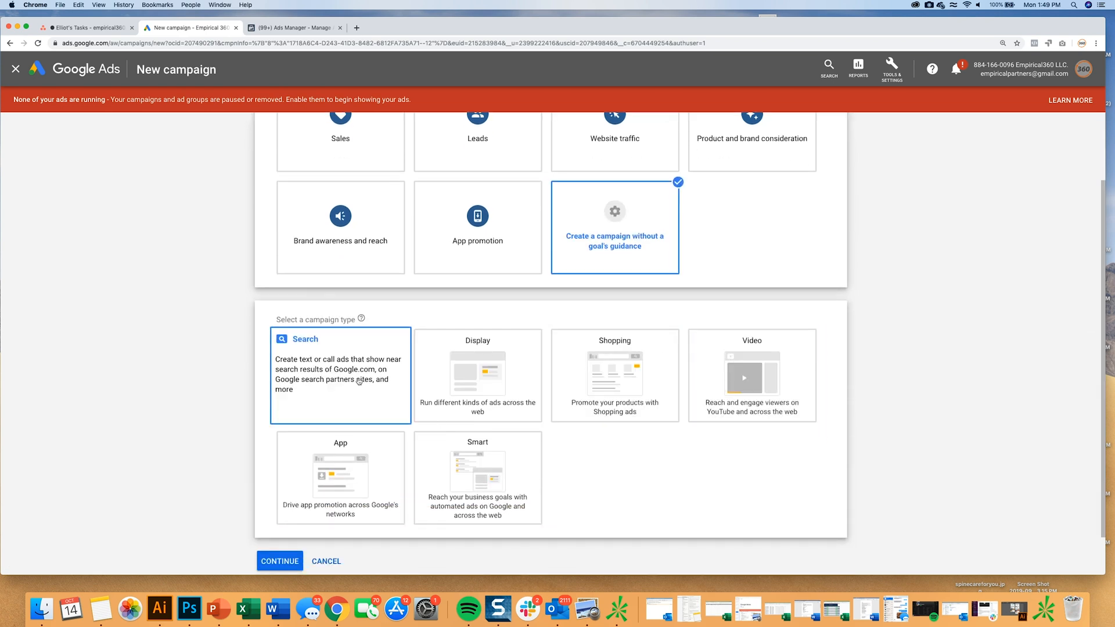
{"action": "left_click", "coordinate": [339, 372]}
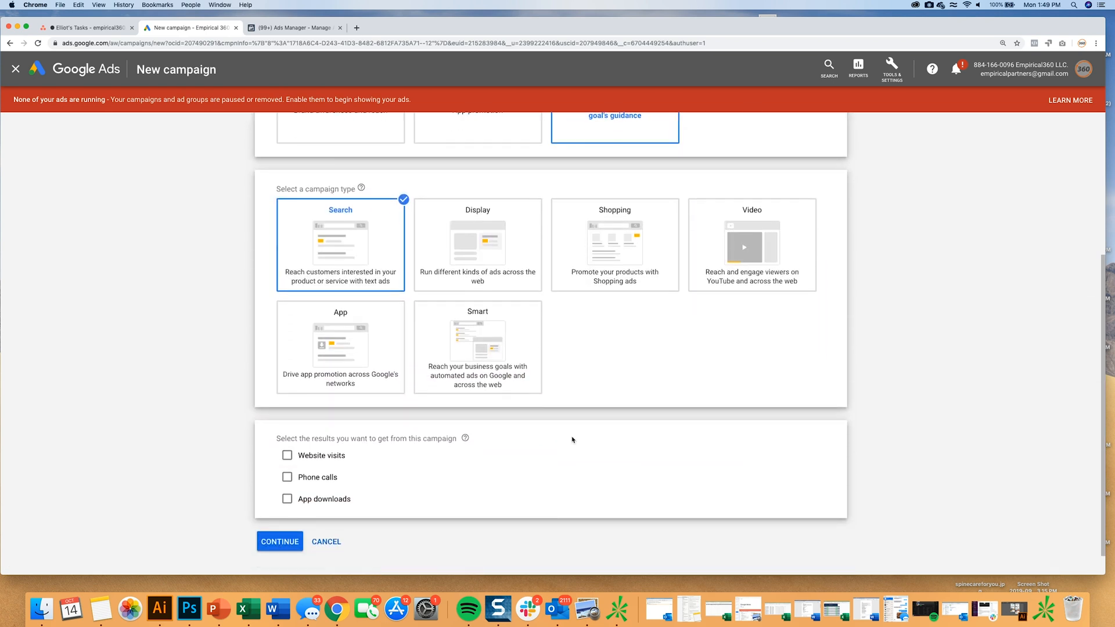
{"action": "left_click", "coordinate": [278, 514]}
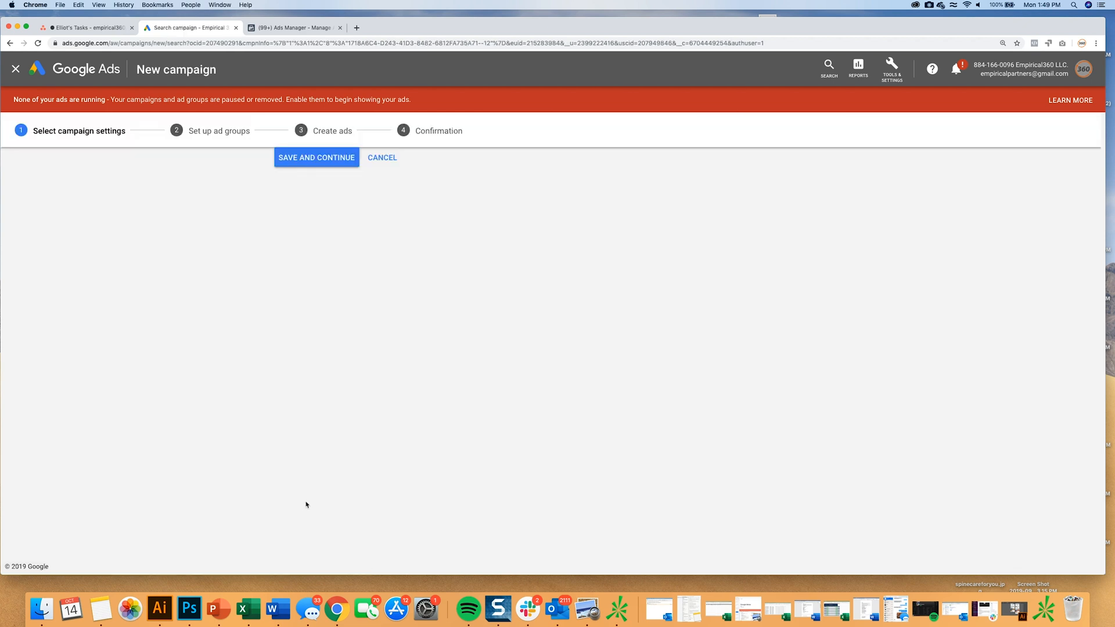
Name the campaign Orthopedic Hip Replacement and exclude the Google Display Network.
{"action": "triple_click", "coordinate": [452, 258]}
{"action": "type", "text": "Orthopedi"}
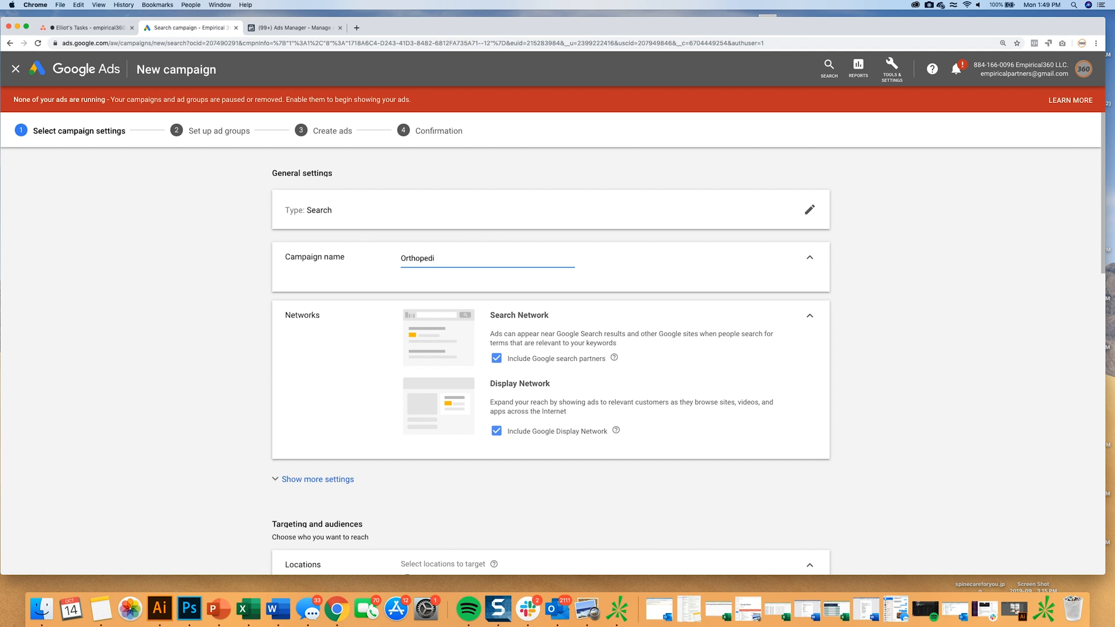
{"action": "type", "text": "c Hip"}
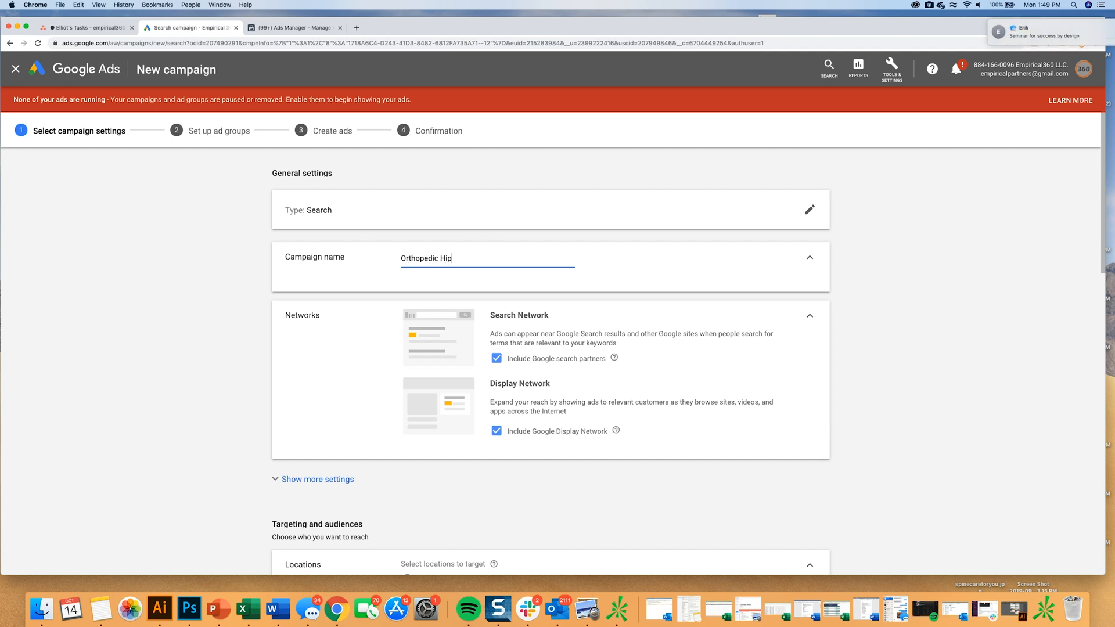
{"action": "type", "text": " Replacement"}
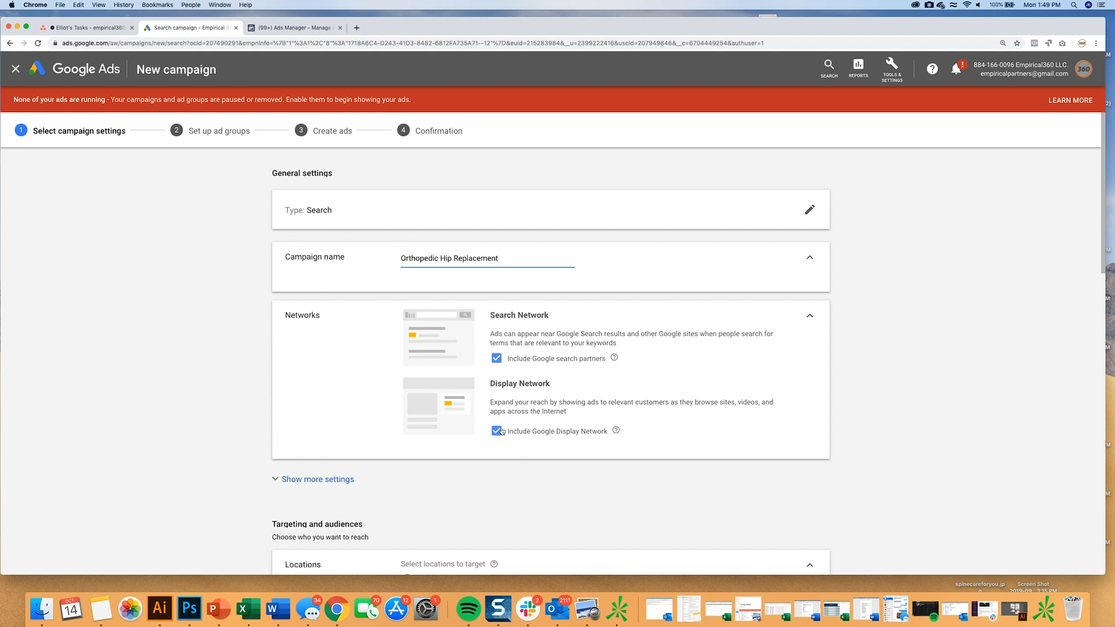
{"action": "left_click", "coordinate": [497, 432]}
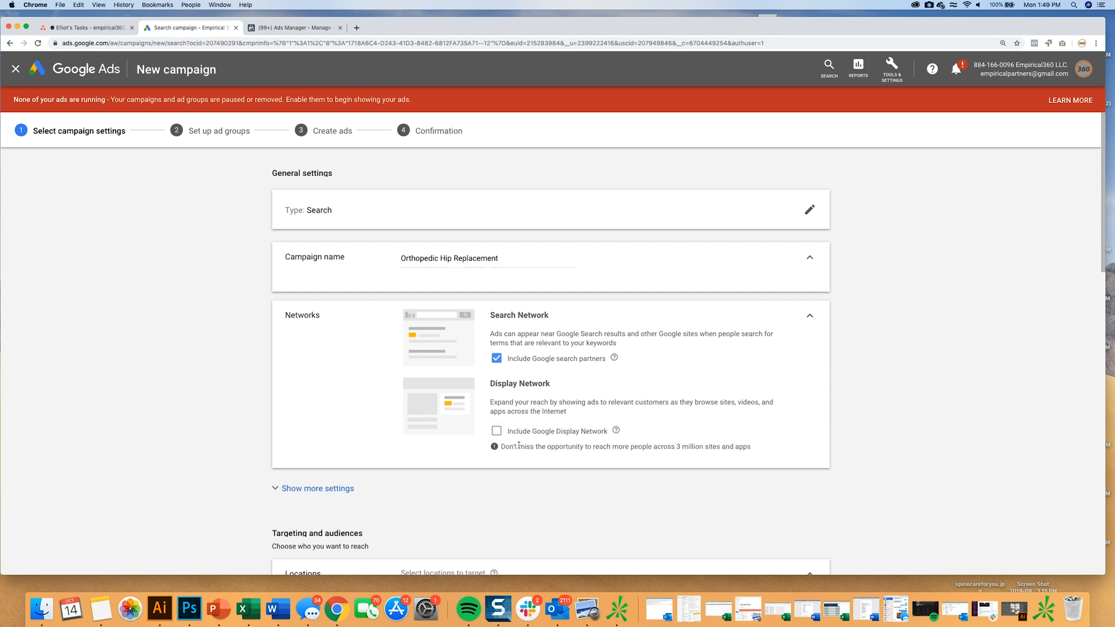
Target the campaign to the Tampa-St. Petersburg (Sarasota) FL Nielsen DMA region.
{"action": "scroll", "coordinate": [518, 446], "scroll_direction": "down", "scroll_amount": 5}
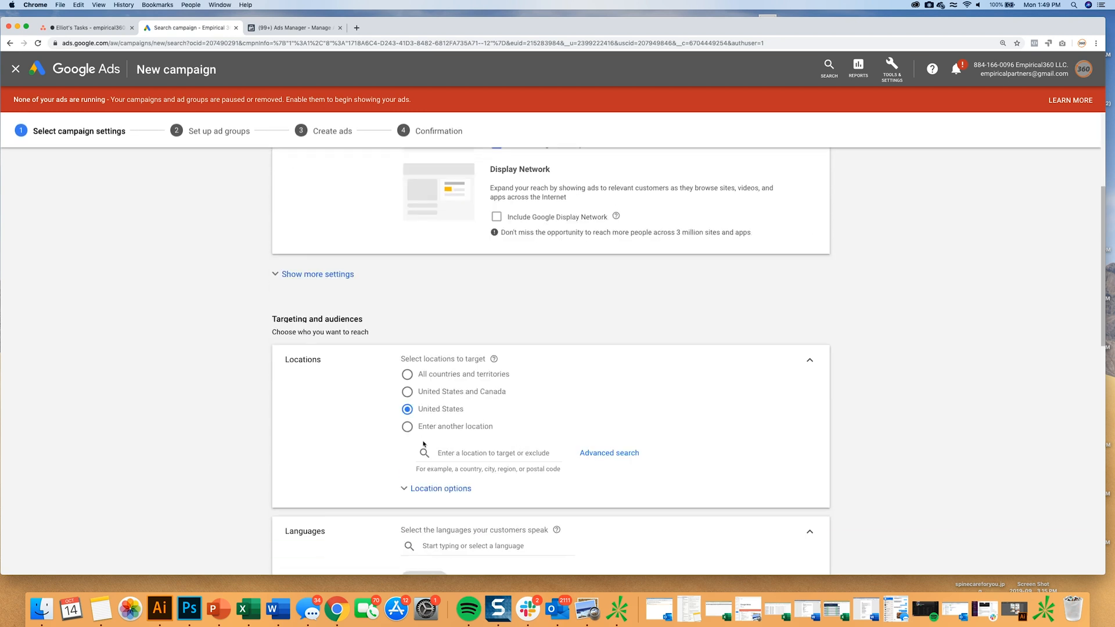
{"action": "type", "text": "tampa"}
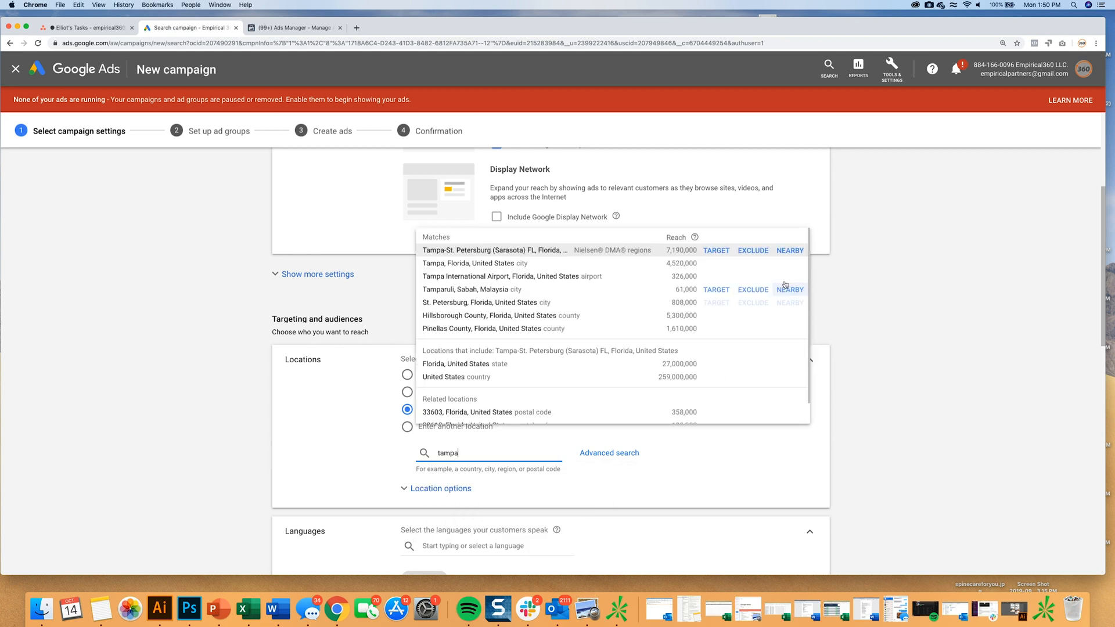
{"action": "left_click", "coordinate": [716, 250]}
Set the campaign's average daily budget to $5.
{"action": "scroll", "coordinate": [654, 410], "scroll_direction": "down", "scroll_amount": 3}
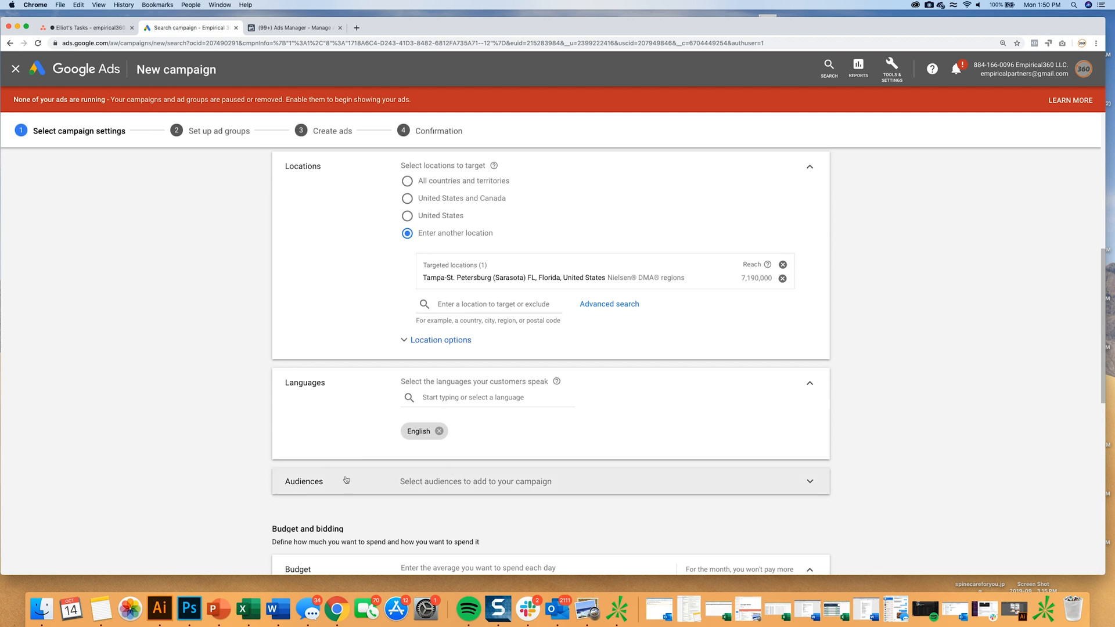
{"action": "scroll", "coordinate": [383, 430], "scroll_direction": "down", "scroll_amount": 1}
{"action": "left_click", "coordinate": [454, 504]}
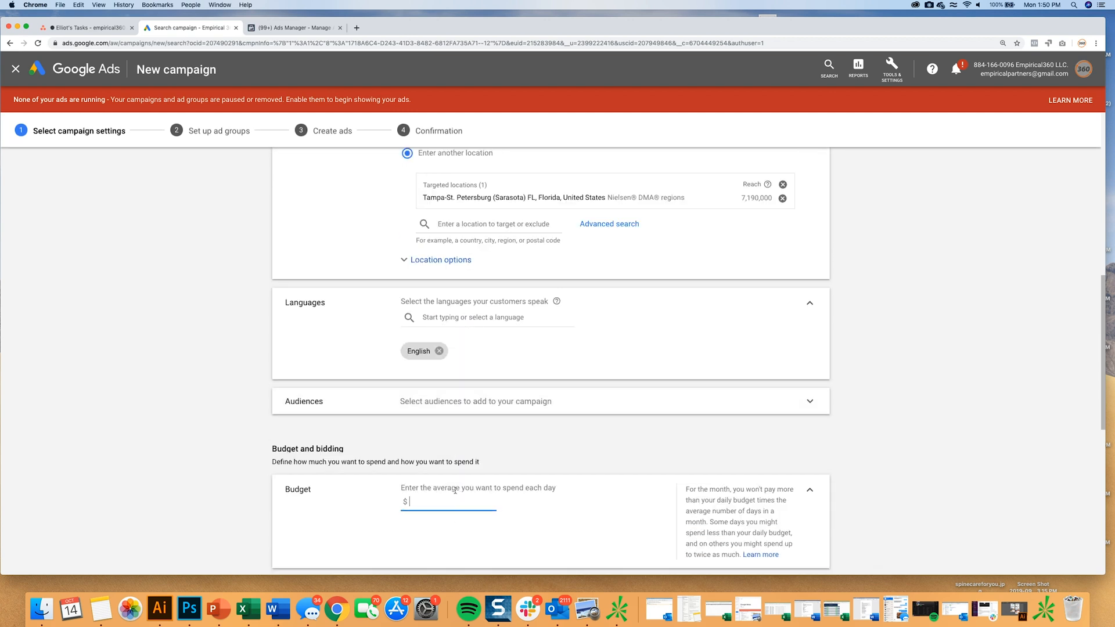
{"action": "type", "text": "50"}
{"action": "key", "text": "BackSpace"}
{"action": "scroll", "coordinate": [456, 468], "scroll_direction": "down", "scroll_amount": 2}
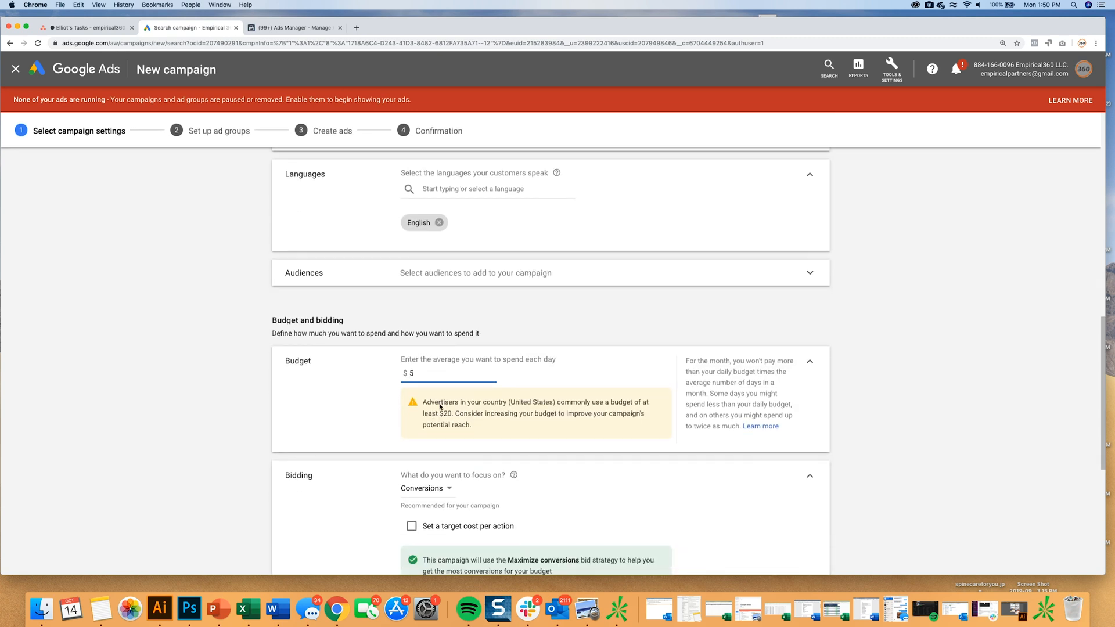
Change the campaign's bidding focus to Clicks.
{"action": "scroll", "coordinate": [572, 456], "scroll_direction": "down", "scroll_amount": 2}
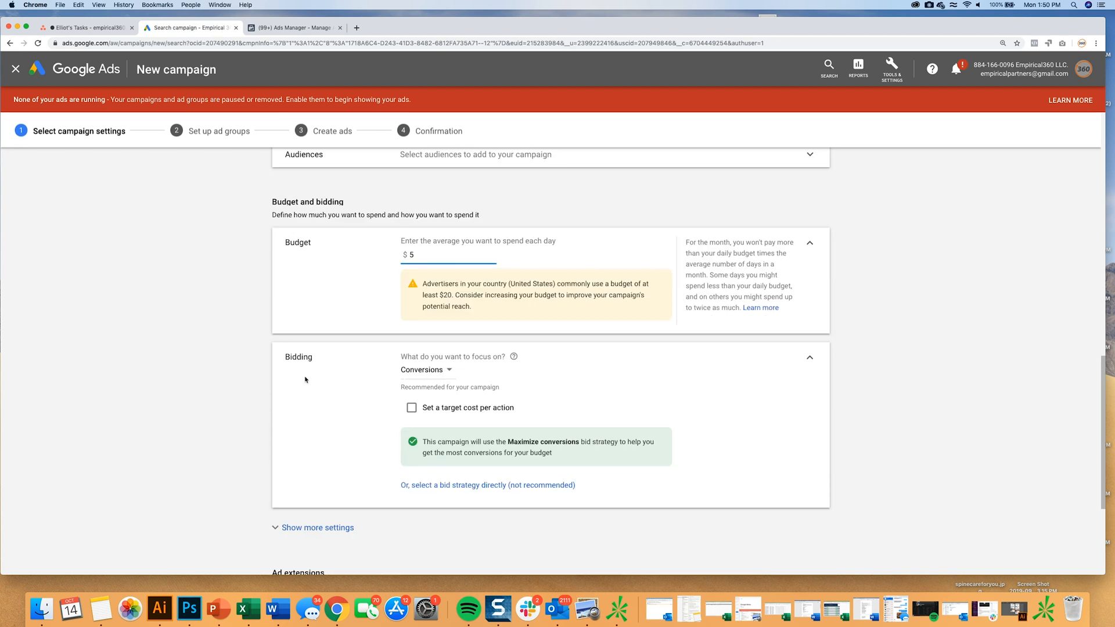
{"action": "left_click", "coordinate": [432, 370]}
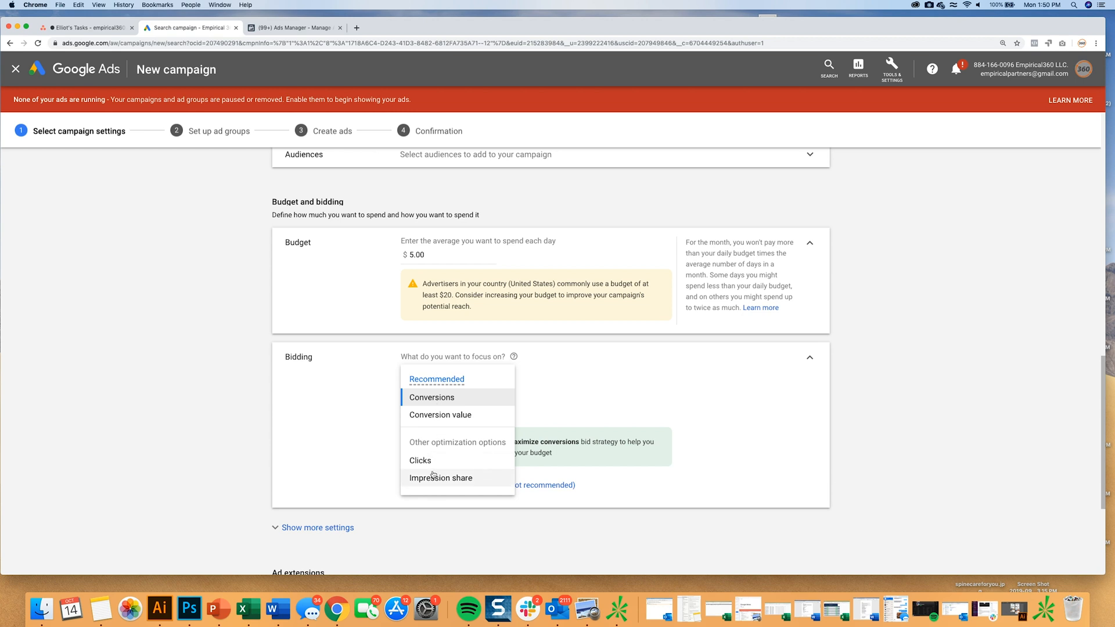
{"action": "left_click", "coordinate": [419, 460]}
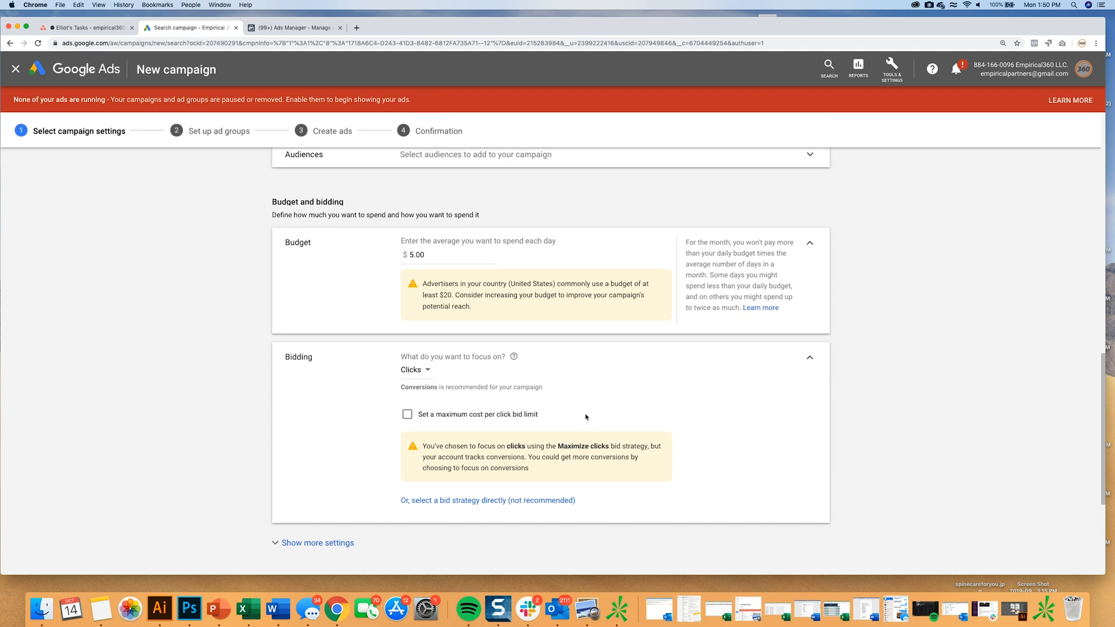
Choose the Manual CPC bid strategy directly, turn off Enhanced CPC, and save the campaign settings.
{"action": "scroll", "coordinate": [586, 416], "scroll_direction": "down", "scroll_amount": 3}
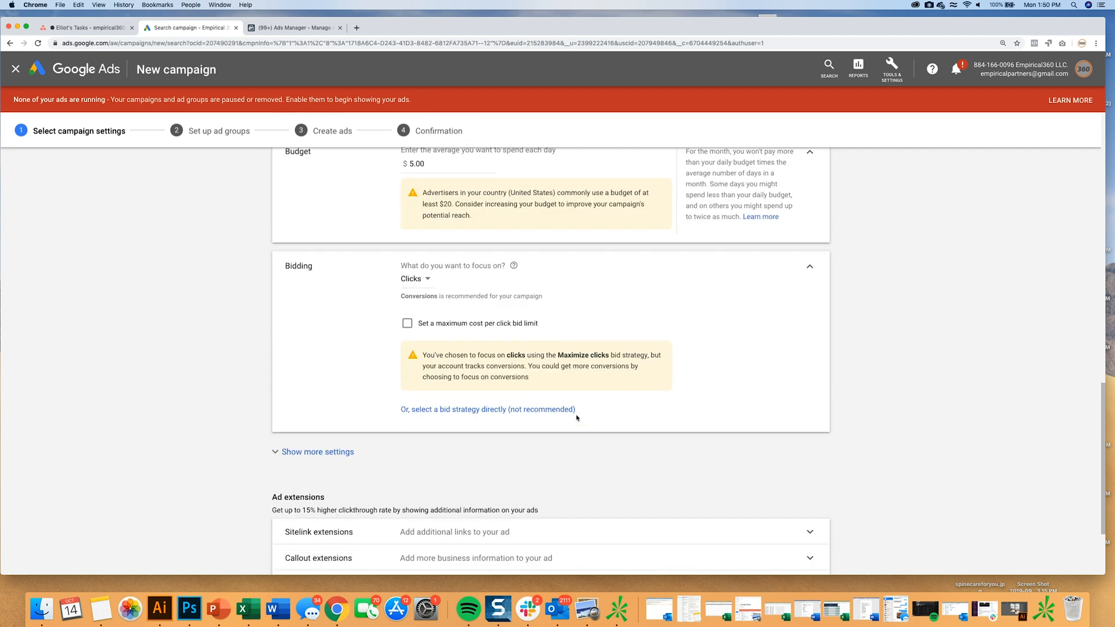
{"action": "left_click", "coordinate": [491, 410]}
{"action": "left_click", "coordinate": [474, 300]}
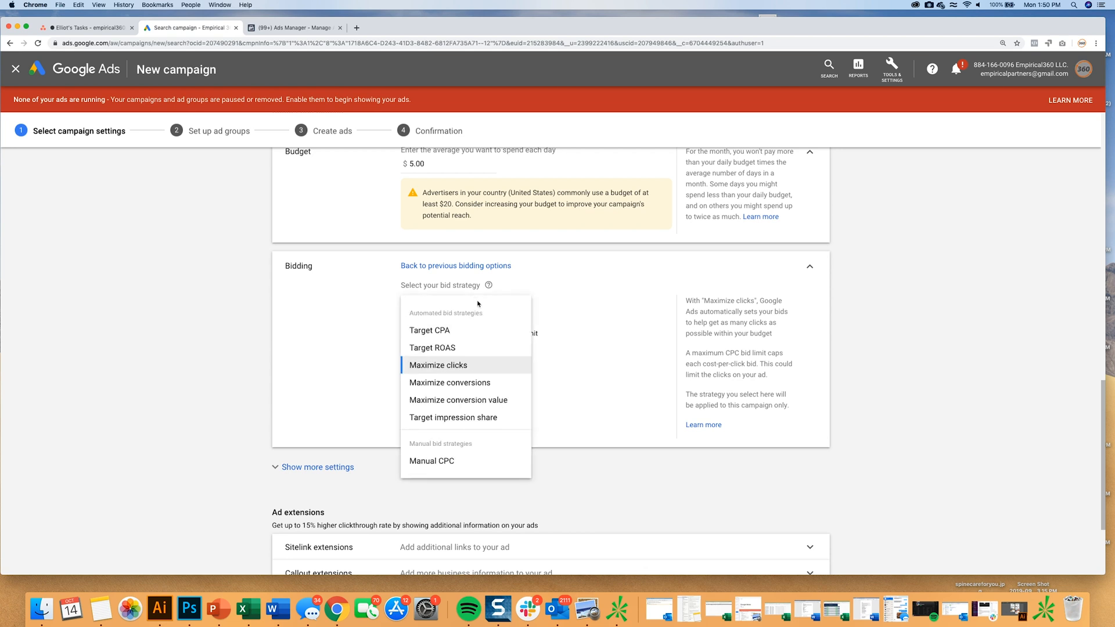
{"action": "left_click", "coordinate": [436, 460]}
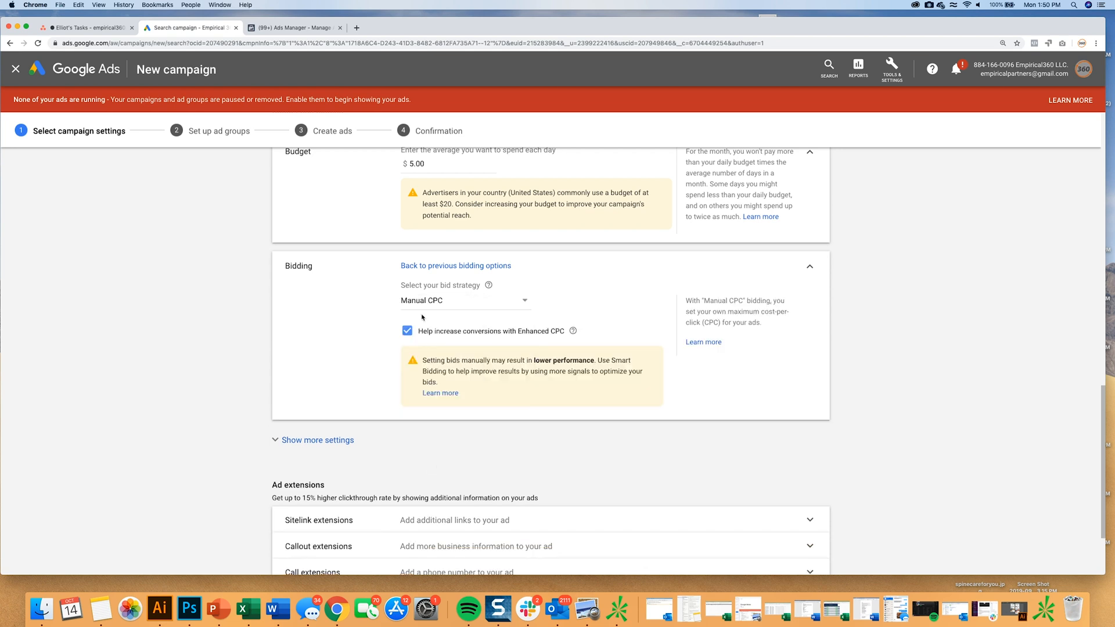
{"action": "left_click", "coordinate": [406, 332]}
{"action": "scroll", "coordinate": [401, 348], "scroll_direction": "down", "scroll_amount": 3}
{"action": "left_click", "coordinate": [318, 532]}
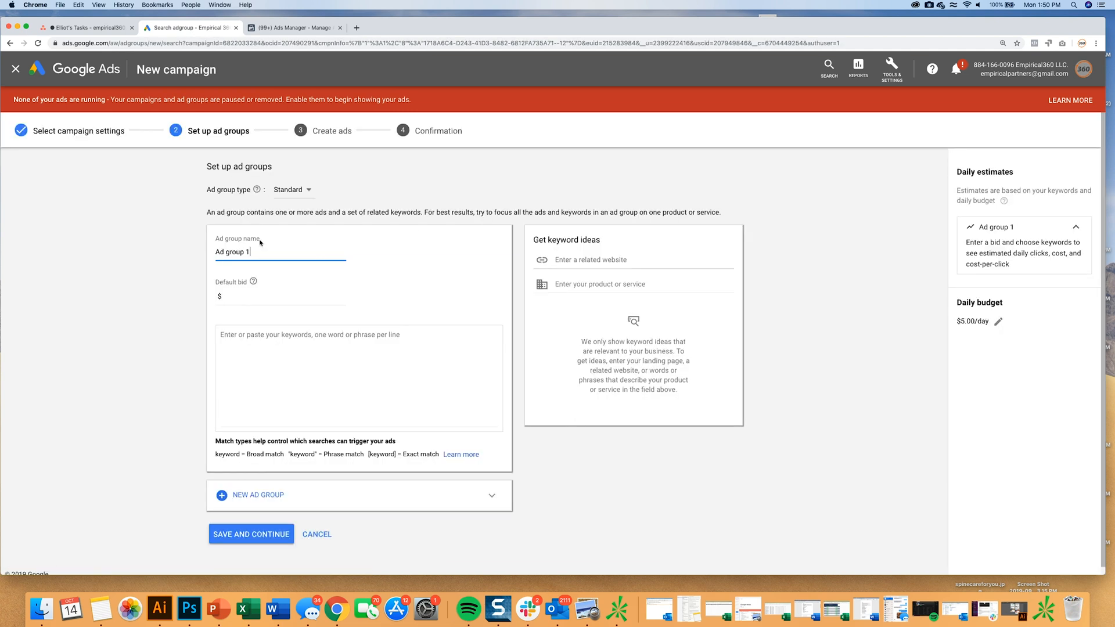
Name the ad group hip replacement and set its default bid to $6.00.
{"action": "triple_click", "coordinate": [263, 226]}
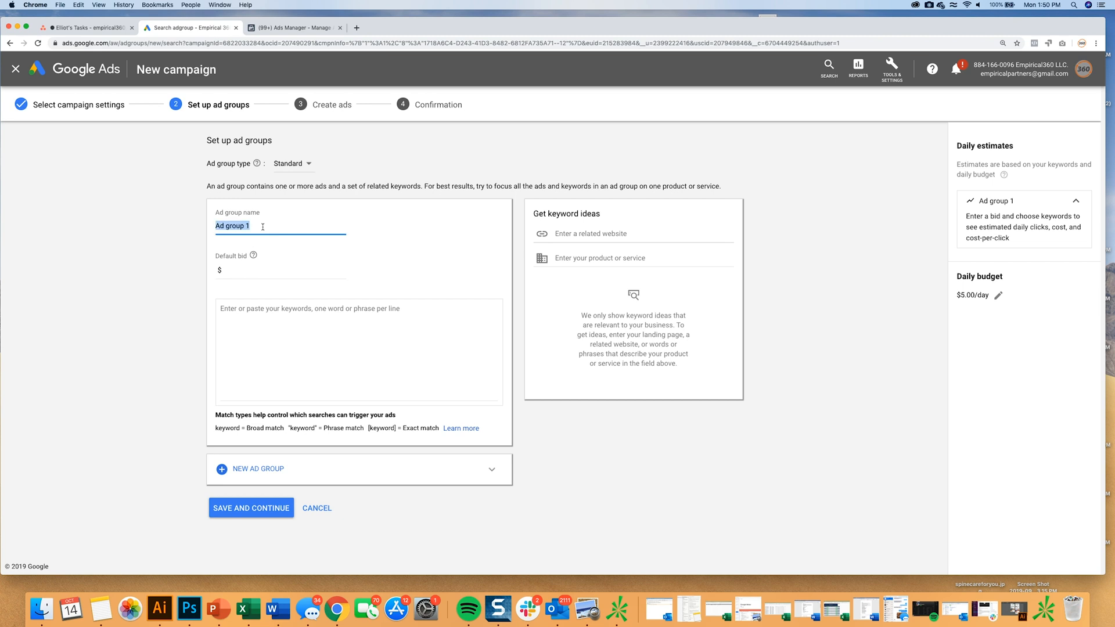
{"action": "type", "text": "hip replacement"}
{"action": "left_click", "coordinate": [254, 277]}
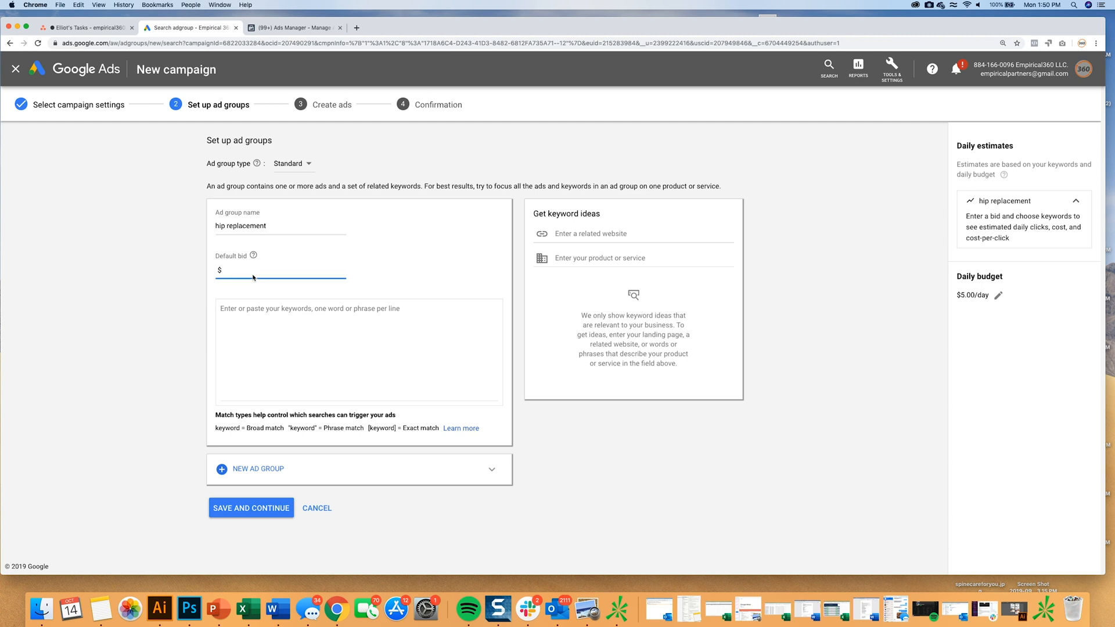
{"action": "type", "text": "6.00"}
Add "hip replacement" as a phrase match keyword by reusing the ad group name, and save the ad group.
{"action": "triple_click", "coordinate": [274, 223]}
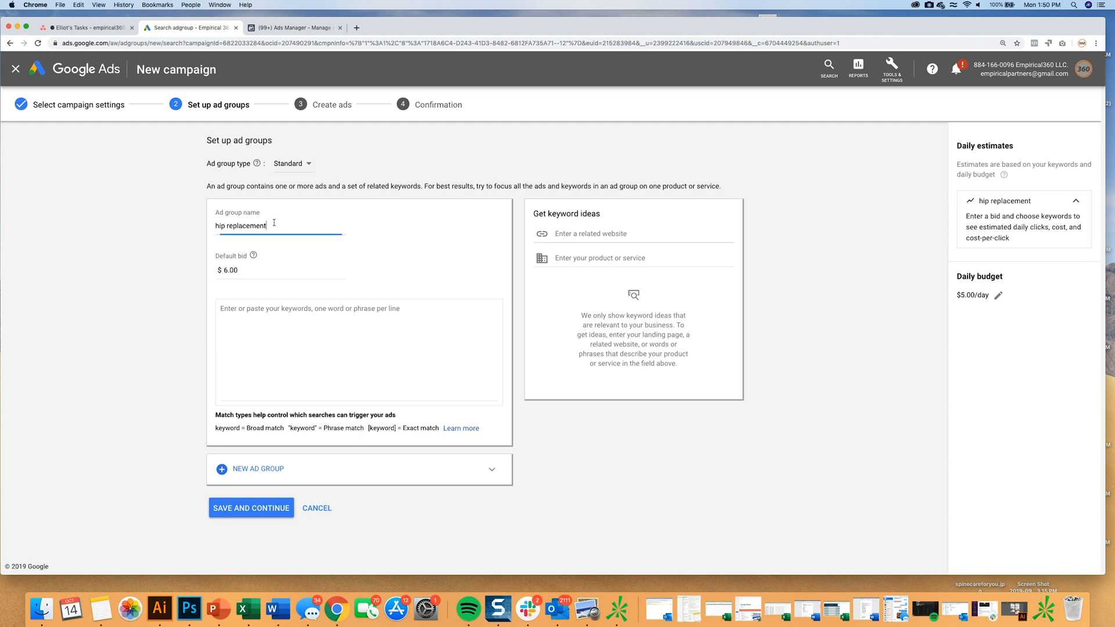
{"action": "key", "text": "cmd+c"}
{"action": "left_click", "coordinate": [221, 306]}
{"action": "key", "text": "cmd+v"}
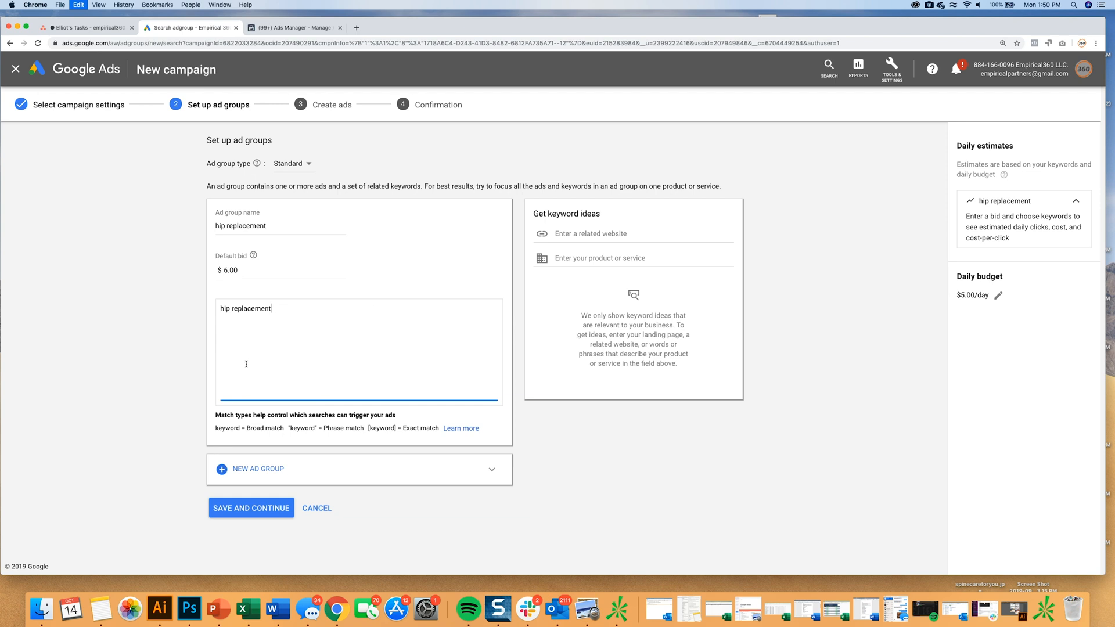
{"action": "left_click", "coordinate": [221, 307]}
{"action": "type", "text": "\""}
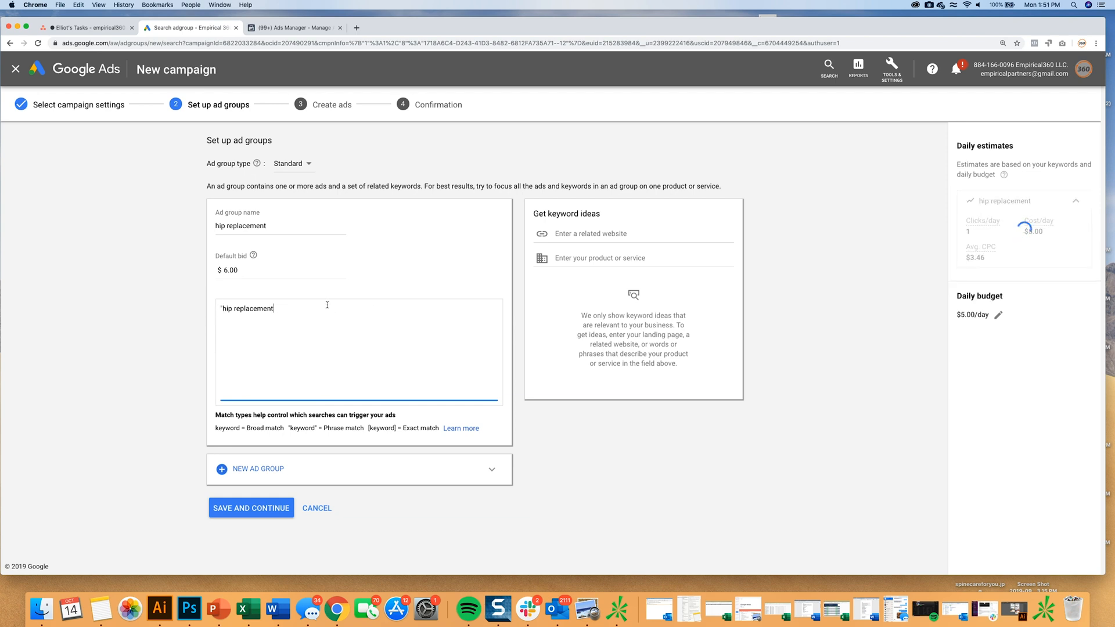
{"action": "left_click", "coordinate": [325, 305]}
{"action": "type", "text": "\""}
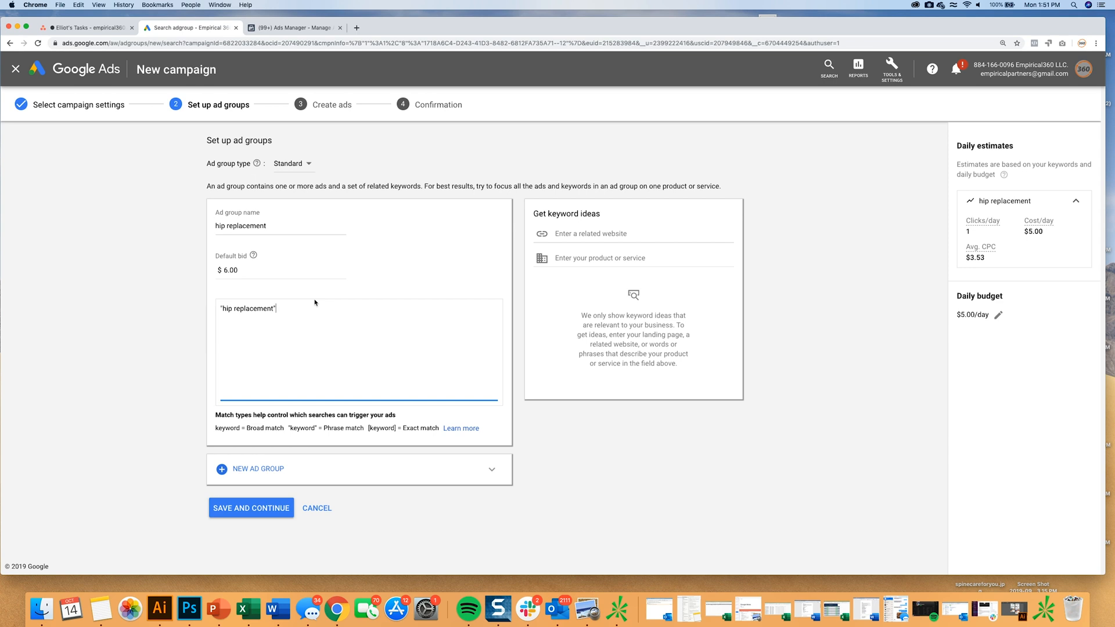
{"action": "left_click", "coordinate": [251, 508]}
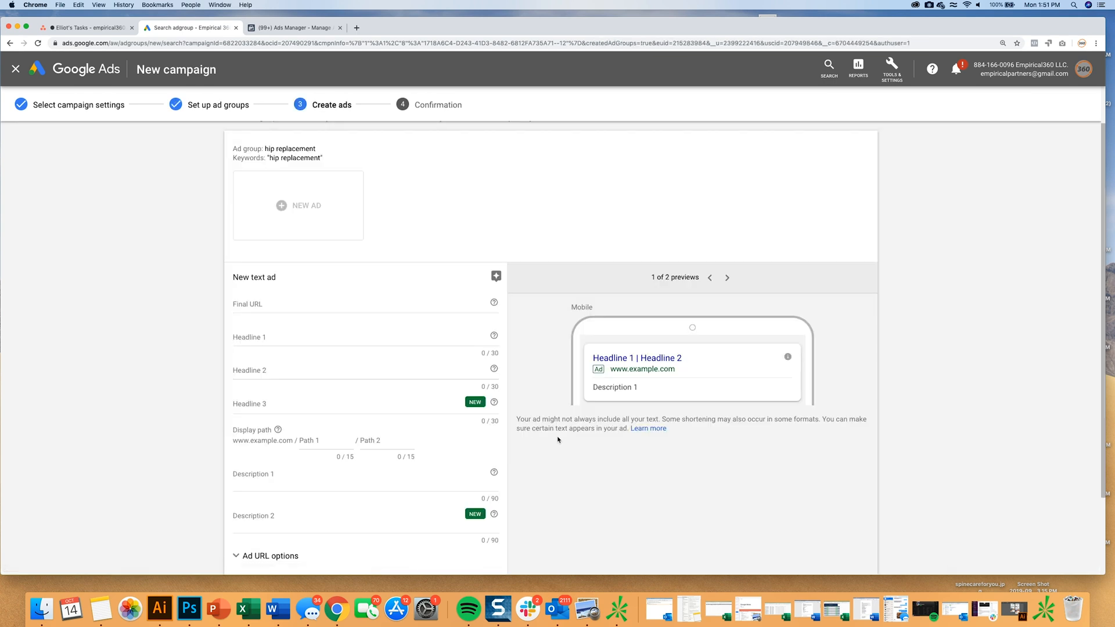
{"action": "left_click", "coordinate": [283, 303]}
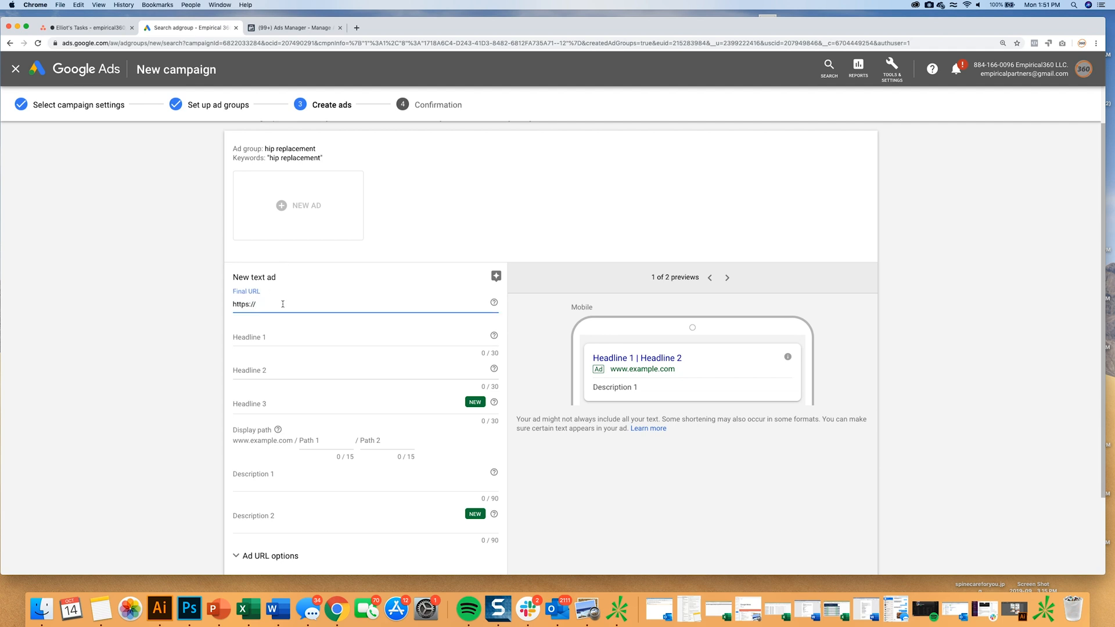
{"action": "type", "text": "em"}
{"action": "key", "text": "BackSpace"}
Load empirical360.com in a new browser tab and copy the site's full address.
{"action": "left_click", "coordinate": [357, 27]}
{"action": "type", "text": "e"}
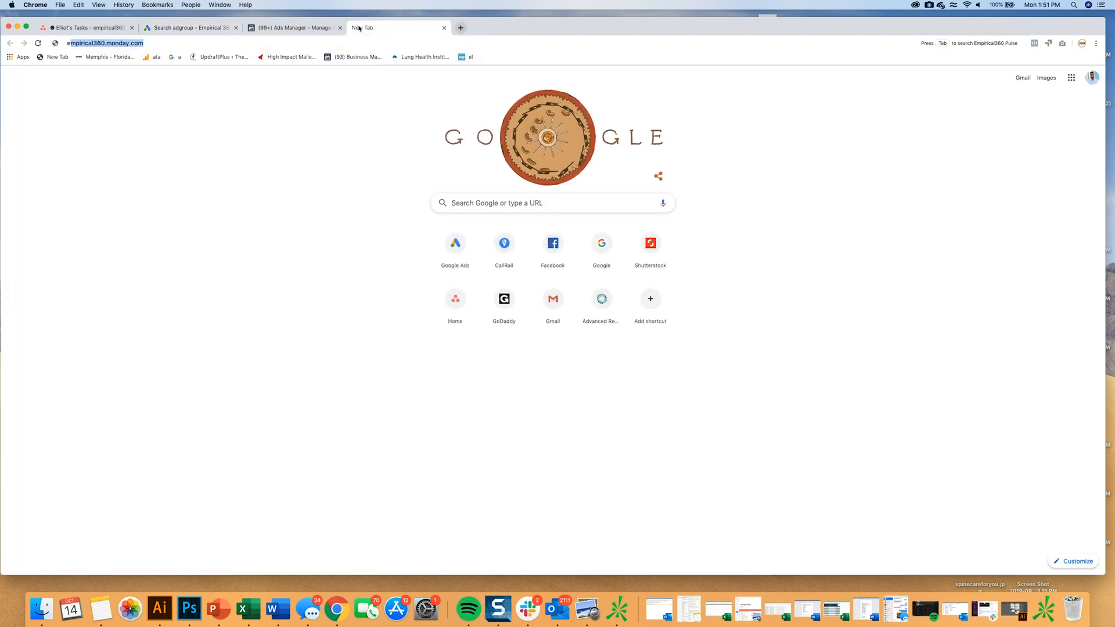
{"action": "type", "text": "mpr"}
{"action": "key", "text": "BackSpace"}
{"action": "type", "text": "irical"}
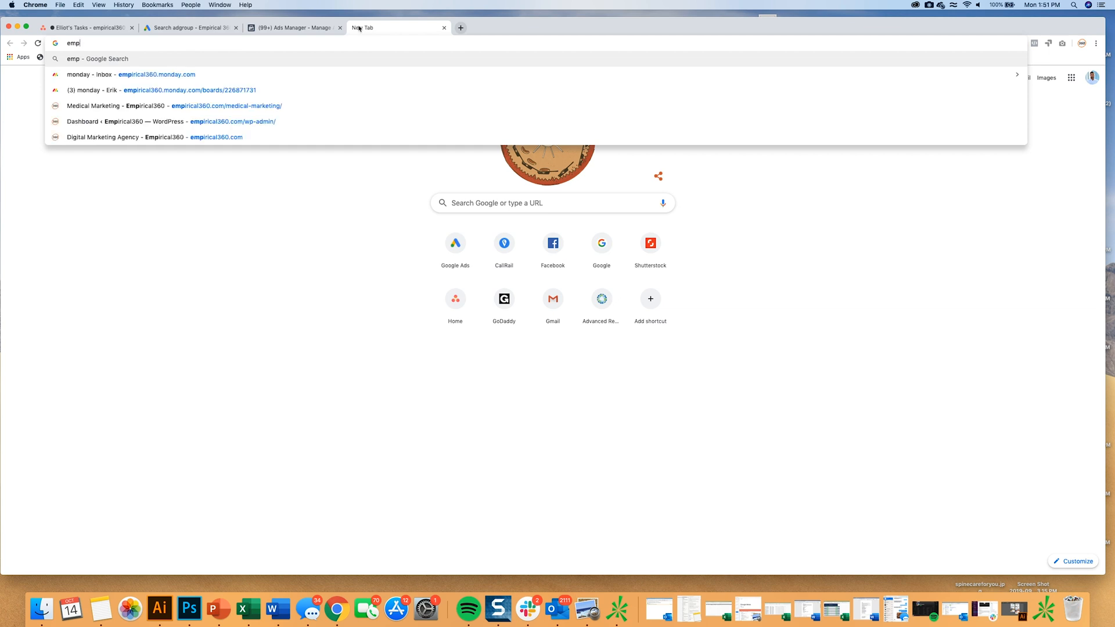
{"action": "type", "text": "360.com"}
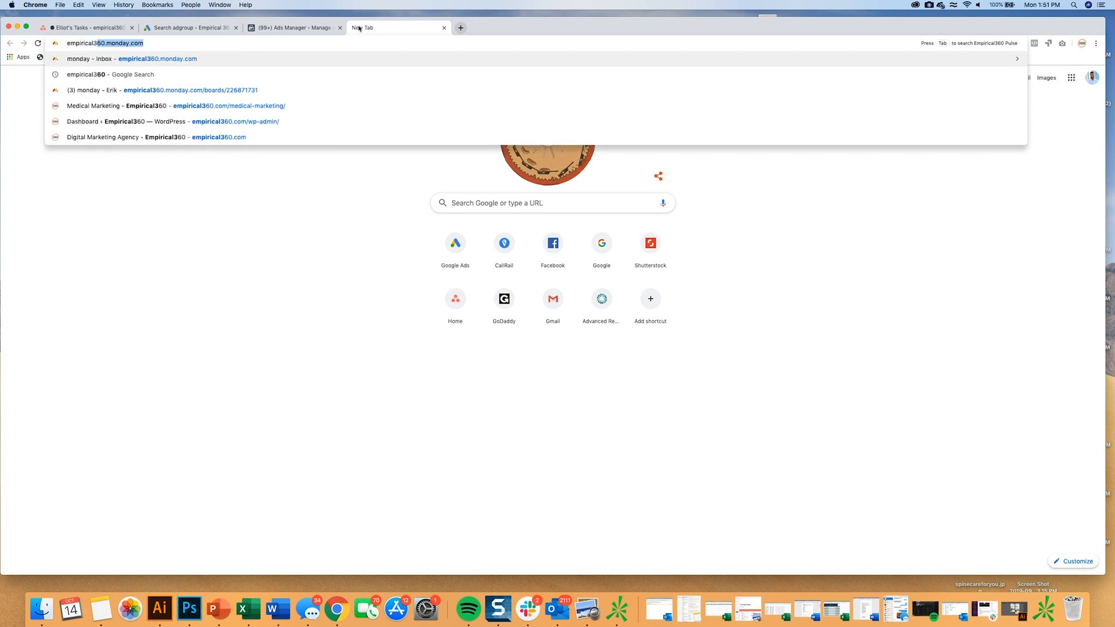
{"action": "key", "text": "Return"}
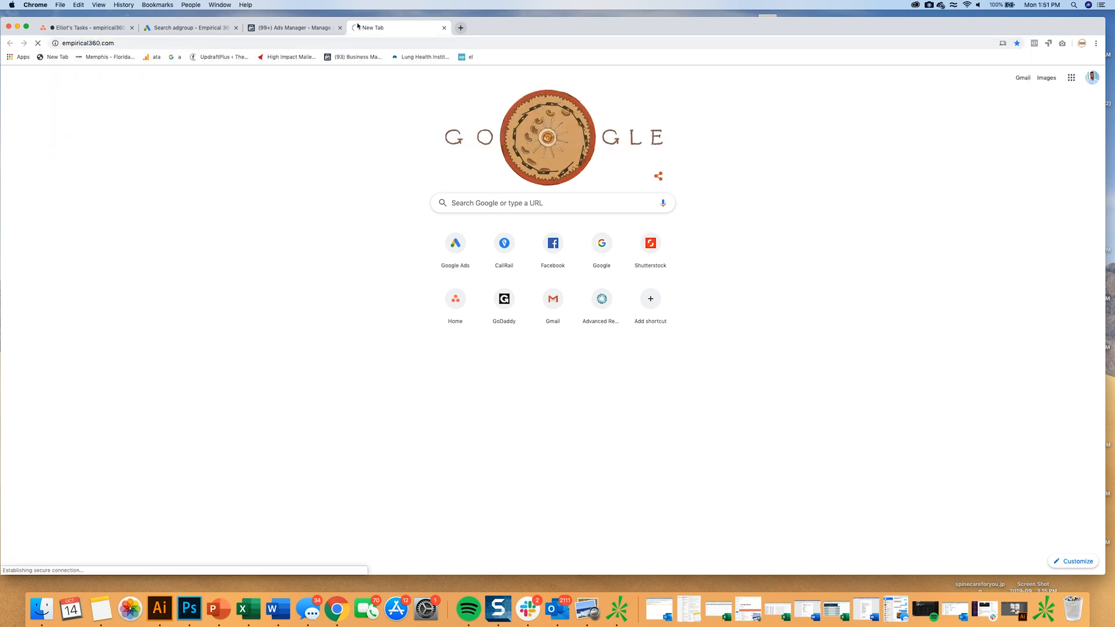
{"action": "left_click", "coordinate": [352, 45]}
{"action": "left_click", "coordinate": [186, 27]}
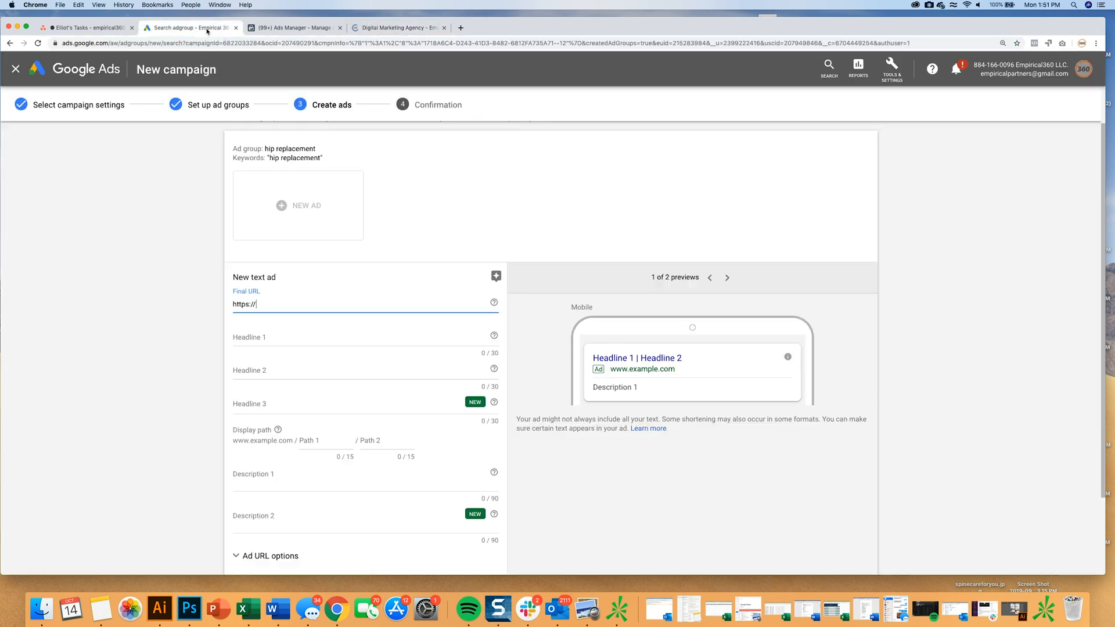
{"action": "key", "text": "super+v"}
{"action": "left_click_drag", "start_coordinate": [255, 304], "coordinate": [221, 306]}
{"action": "key", "text": "BackSpace"}
{"action": "left_click", "coordinate": [221, 305]}
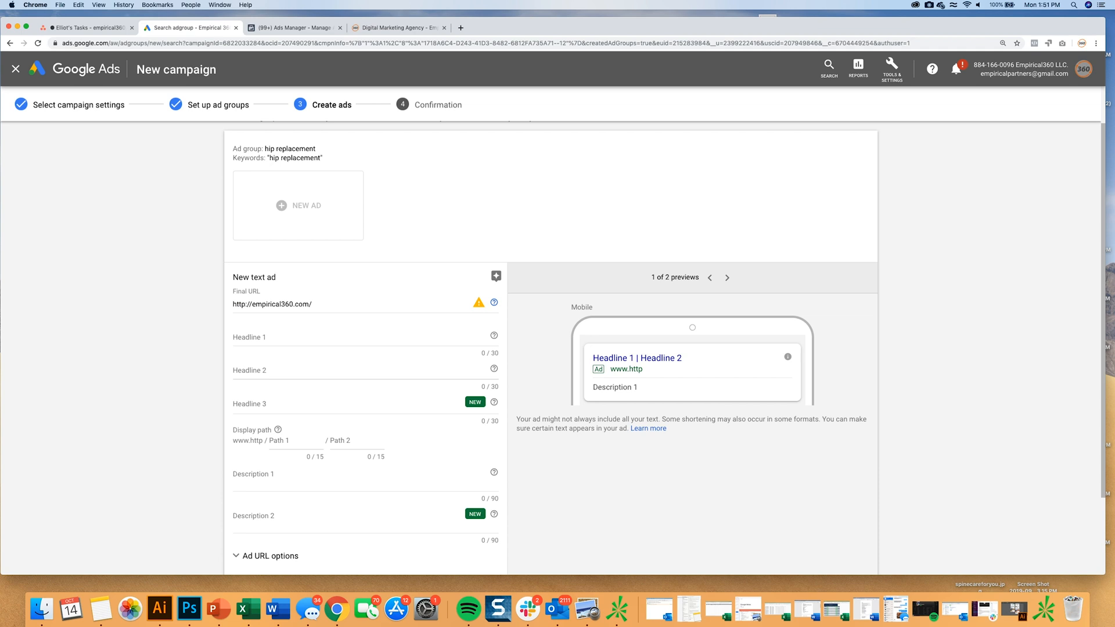
Enter "Tampa's Top Hip Replacement" as the ad's Headline 1.
{"action": "key", "text": "Tab"}
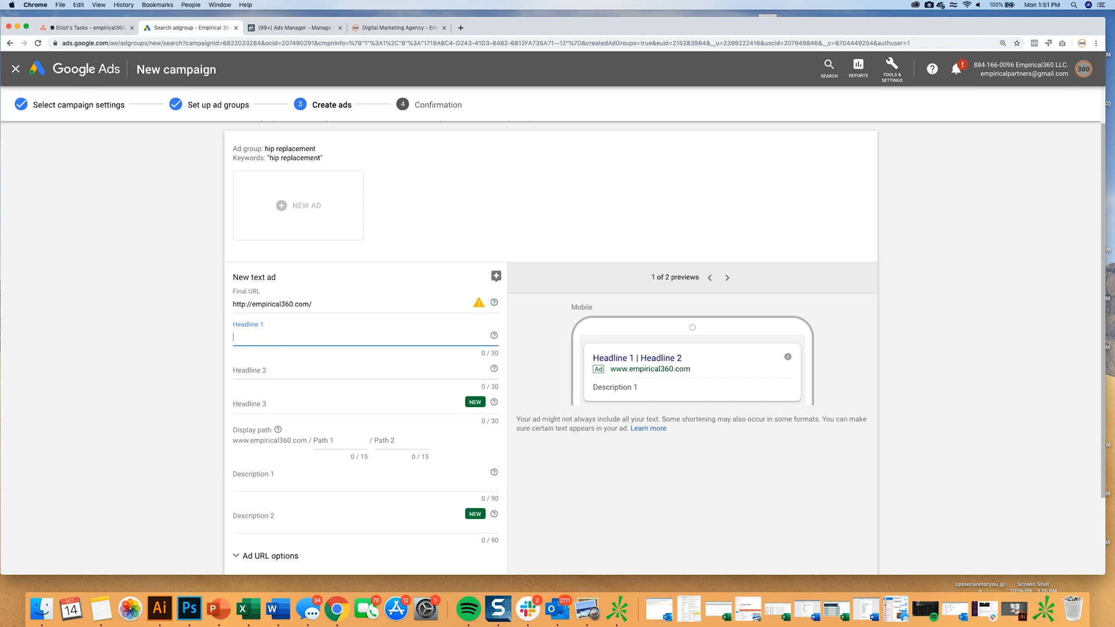
{"action": "type", "text": "Tampa's "}
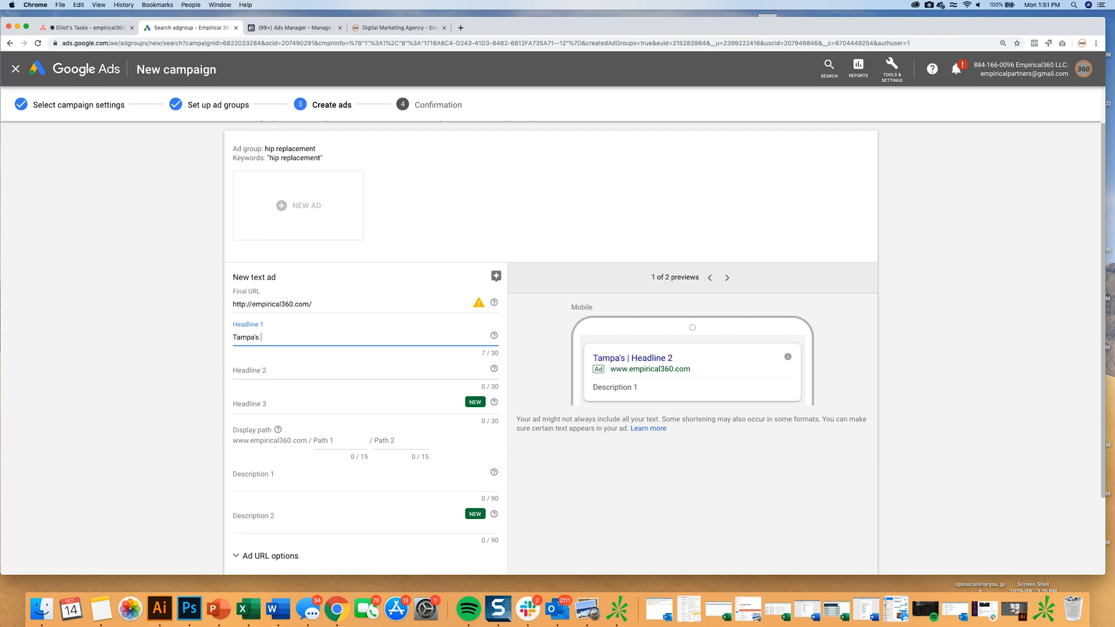
{"action": "type", "text": "Top Hip"}
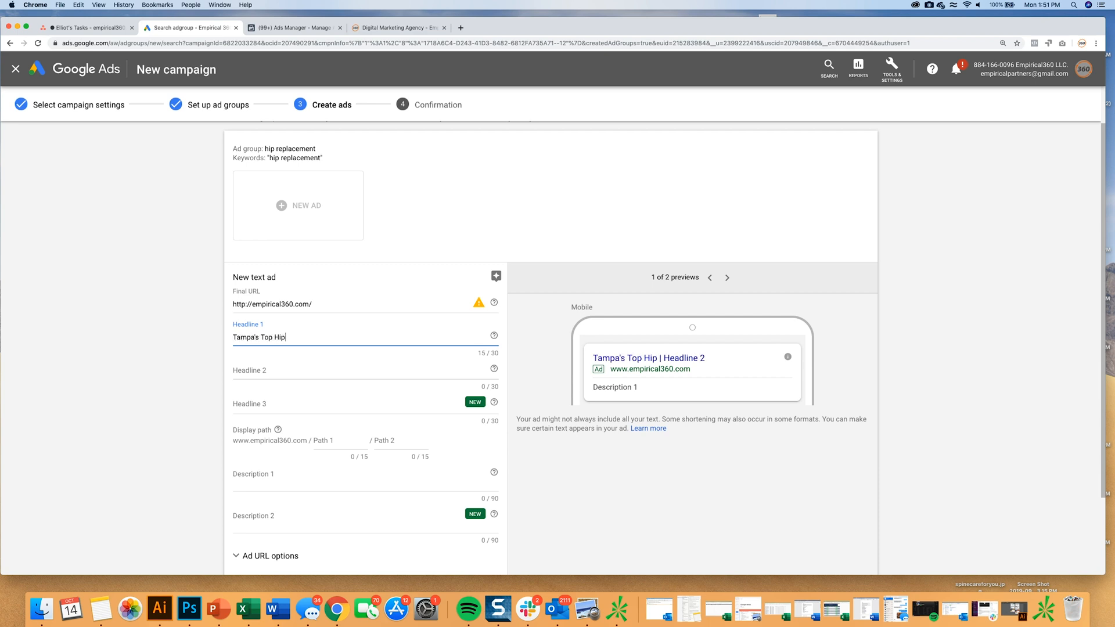
{"action": "type", "text": " Replacement"}
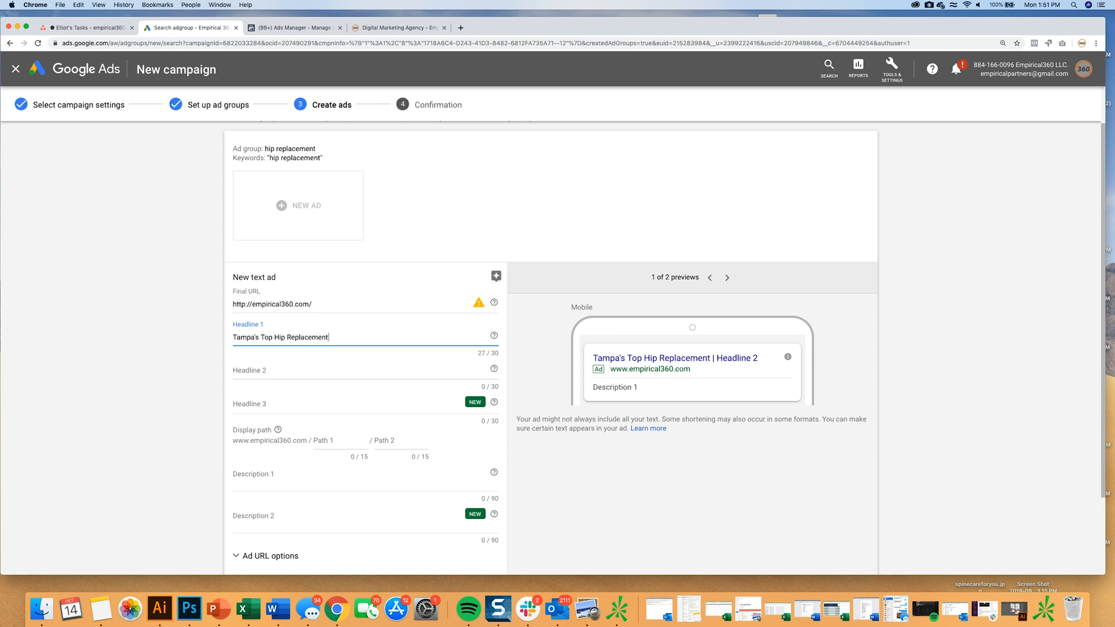
{"action": "type", "text": " Doc"}
{"action": "key", "text": "BackSpace"}
{"action": "key", "text": "BackSpace"}
Fill in Headline 2 with "Work With Dr." plus the doctor's full name, and Headline 3 with "Most Insurances Accepted".
{"action": "key", "text": "Tab"}
{"action": "key", "text": "Tab"}
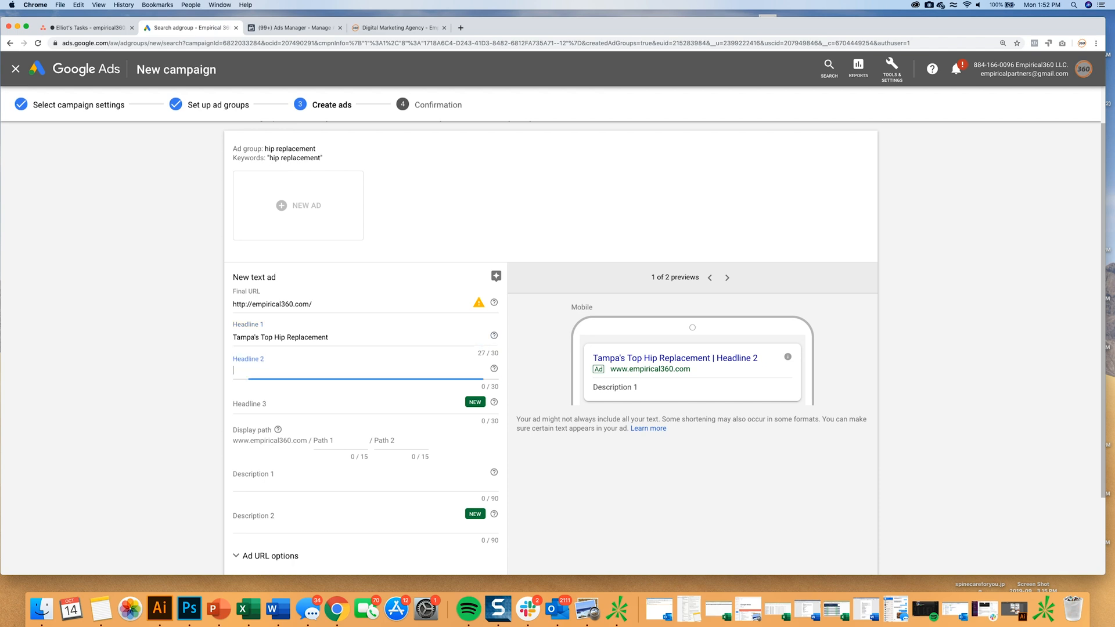
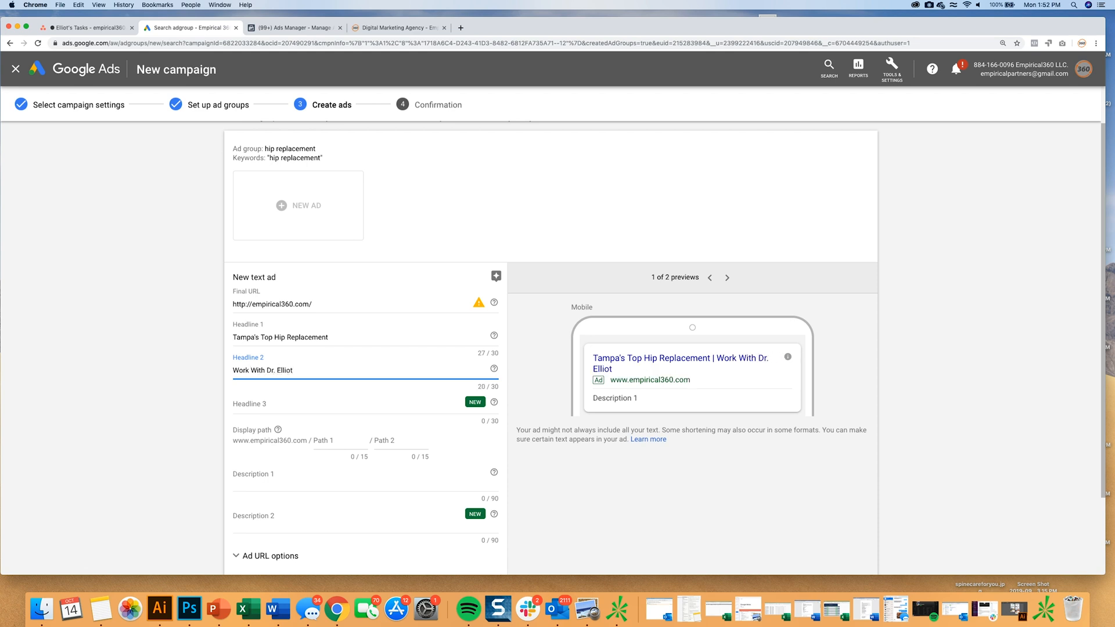
{"action": "key", "text": "Tab"}
{"action": "key", "text": "Tab"}
{"action": "type", "text": "Mos"}
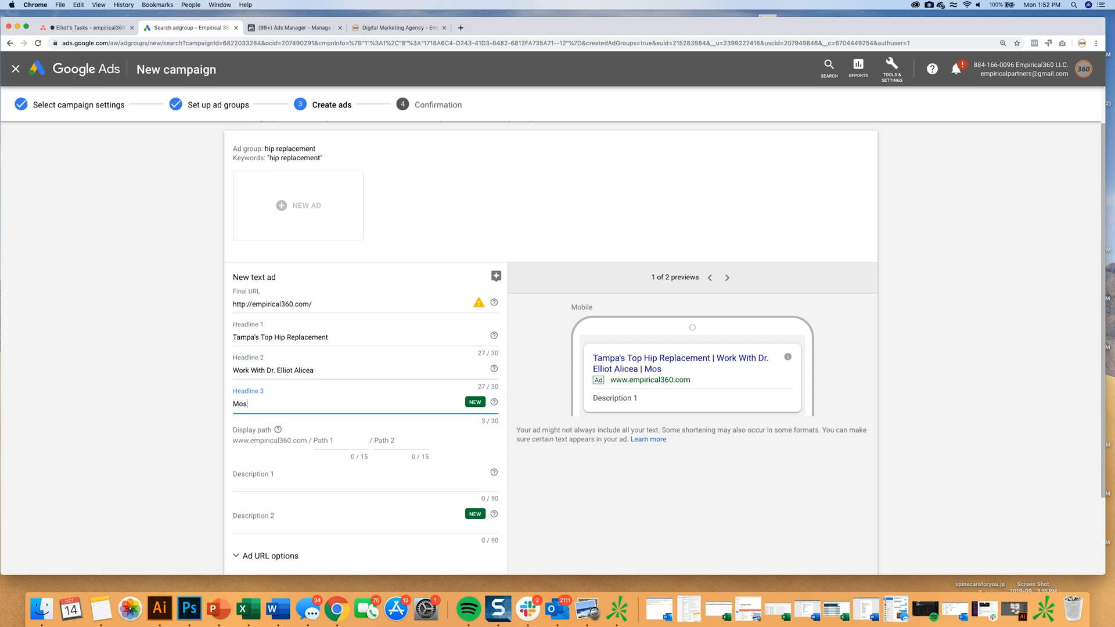
{"action": "type", "text": "t Insurances Accepted"}
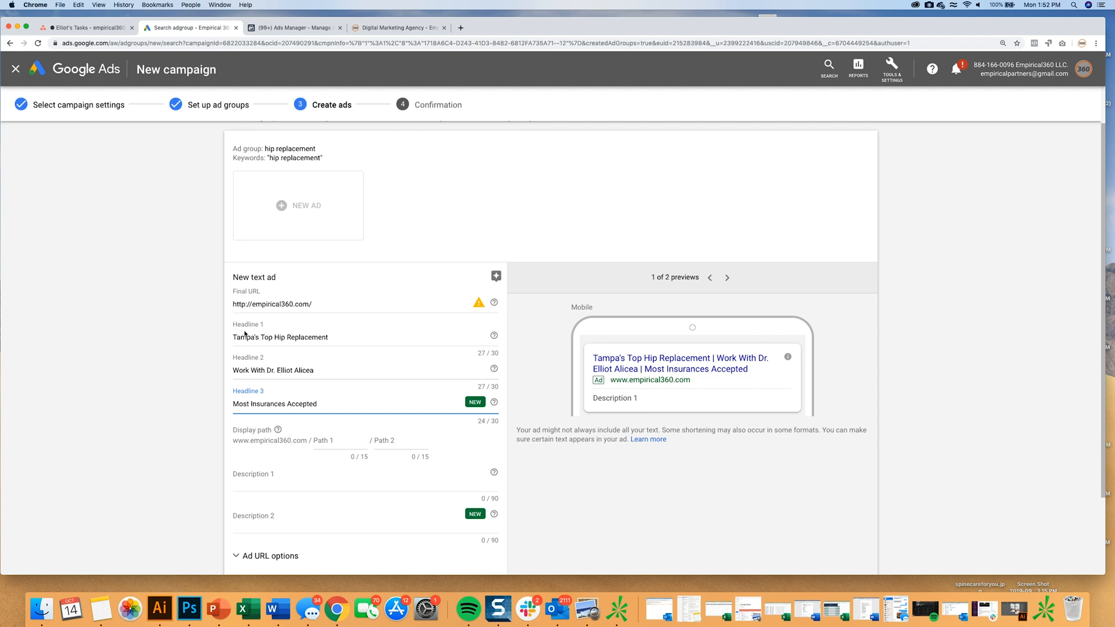
Set the ad's display path to Hip / Replacement.
{"action": "left_click", "coordinate": [344, 442]}
{"action": "type", "text": "Hip"}
{"action": "key", "text": "Tab"}
{"action": "type", "text": "Replacement"}
Enter "We Have The Best Doctors In Town." as the ad's Description 1.
{"action": "key", "text": "Tab"}
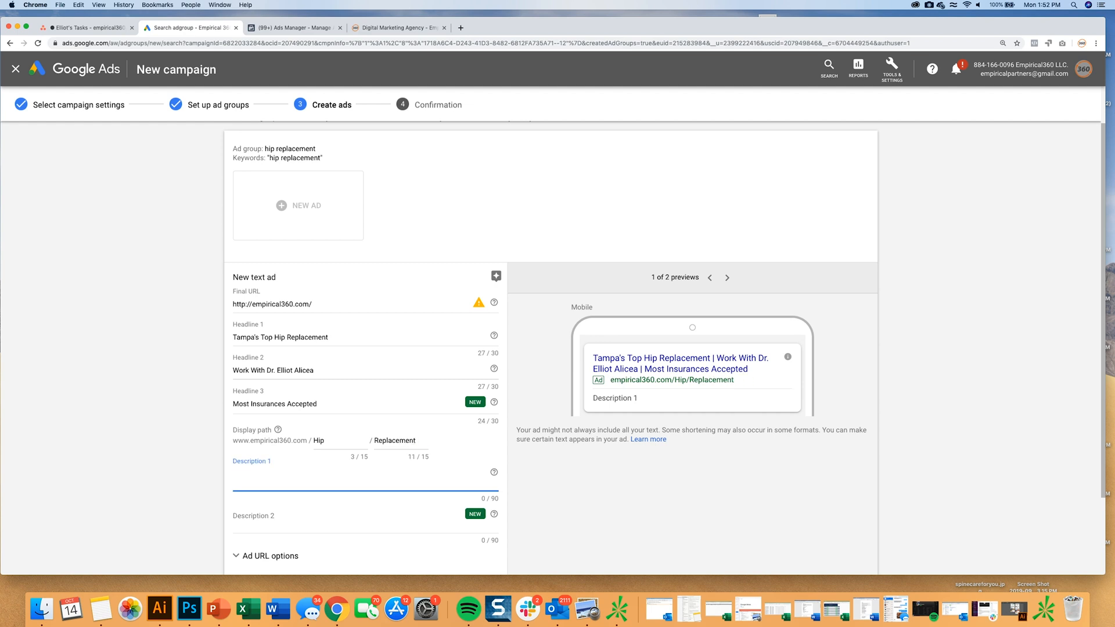
{"action": "type", "text": "We Have The Best Do"}
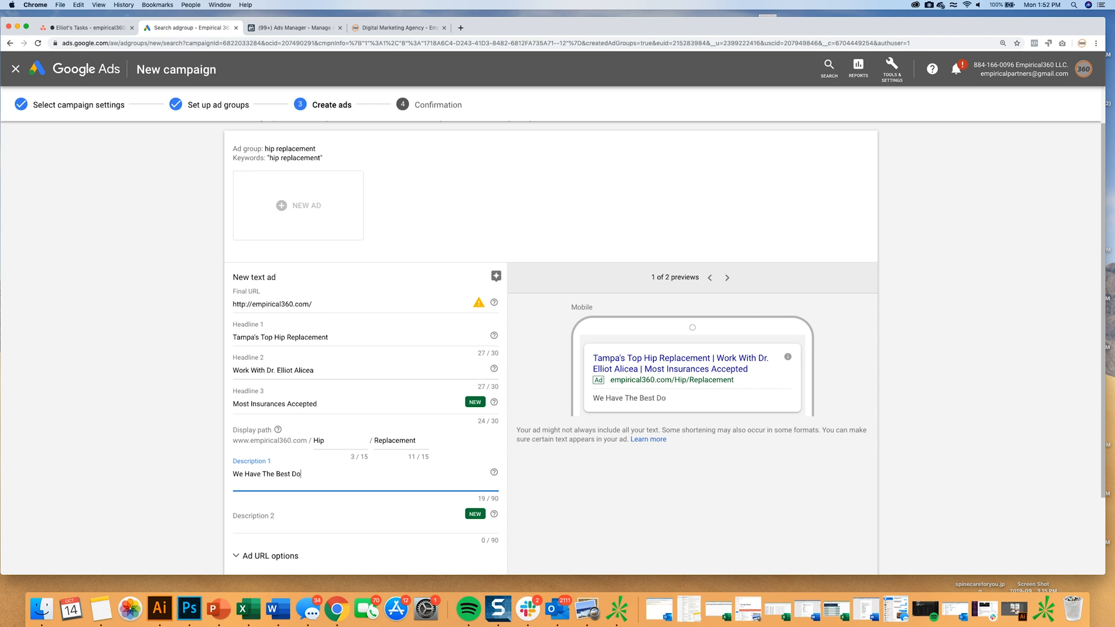
{"action": "type", "text": "ctors In Town."}
Enter "Please Work With Us." as the ad's Description 2.
{"action": "key", "text": "Tab"}
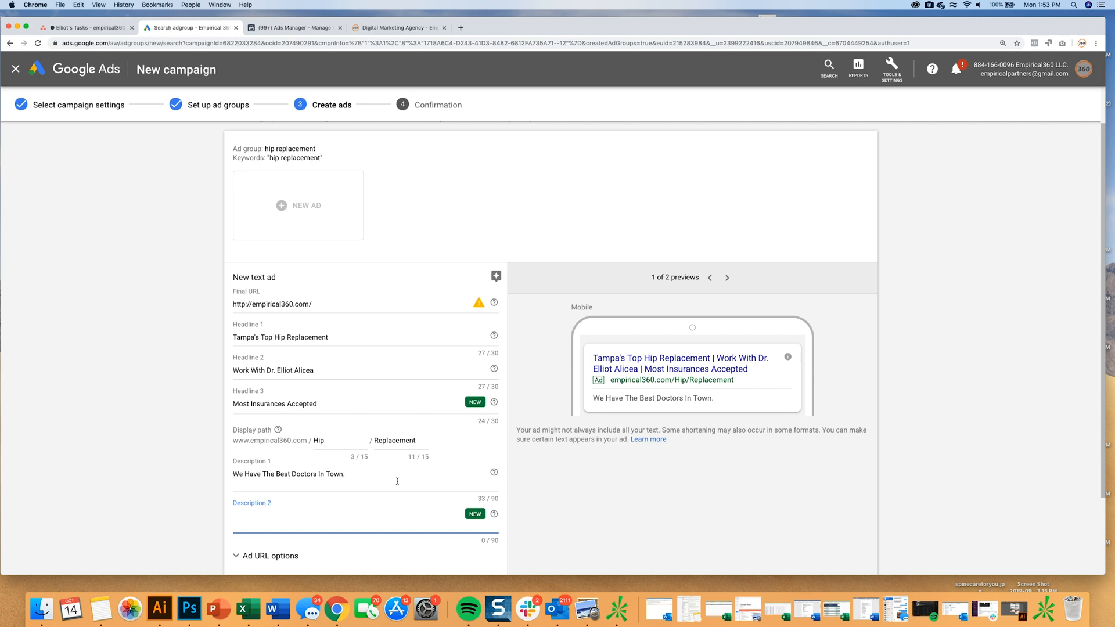
{"action": "type", "text": "Please Work WIt"}
{"action": "key", "text": "BackSpace"}
{"action": "type", "text": "ith Us!."}
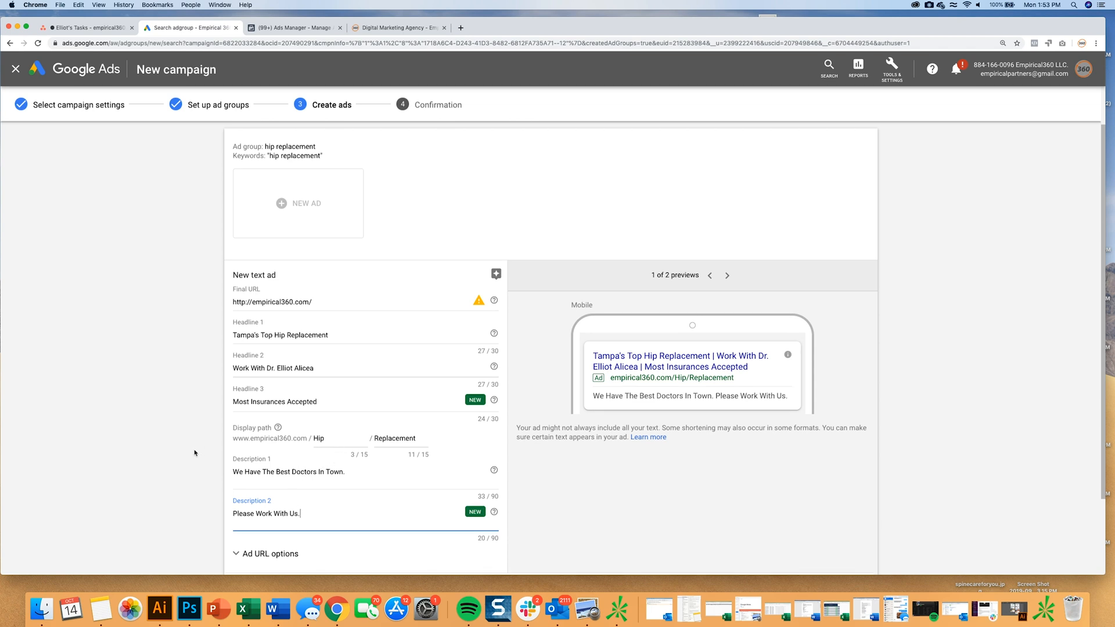
Finish the text ad, save it, and continue from the confirmation summary to the new campaign.
{"action": "scroll", "coordinate": [195, 453], "scroll_direction": "down", "scroll_amount": 3}
{"action": "left_click", "coordinate": [249, 491]}
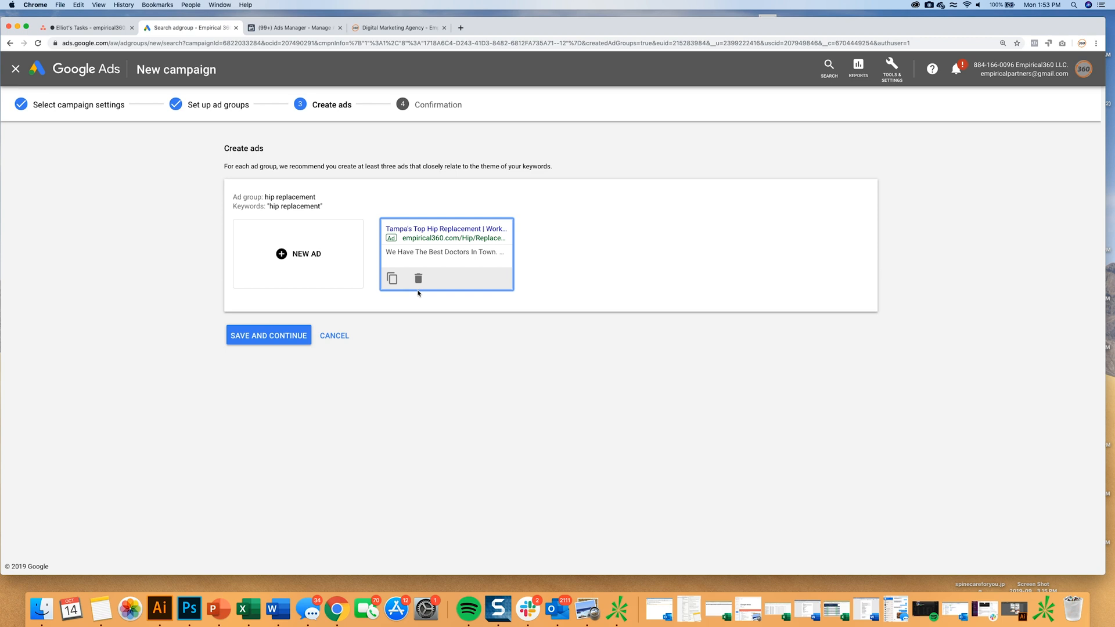
{"action": "left_click", "coordinate": [266, 341]}
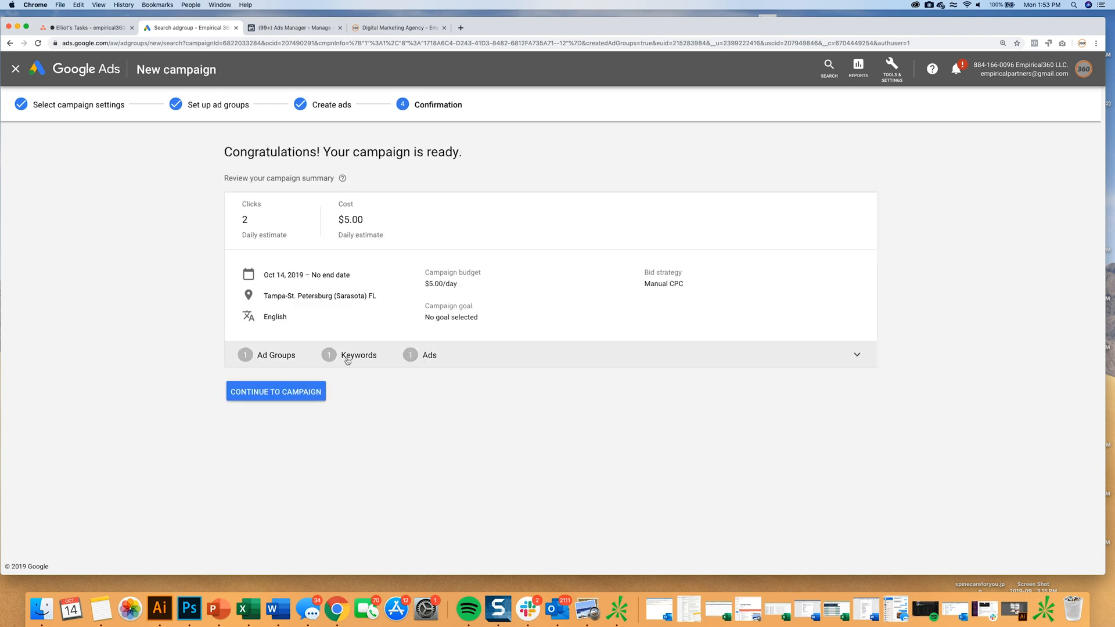
{"action": "left_click", "coordinate": [269, 394]}
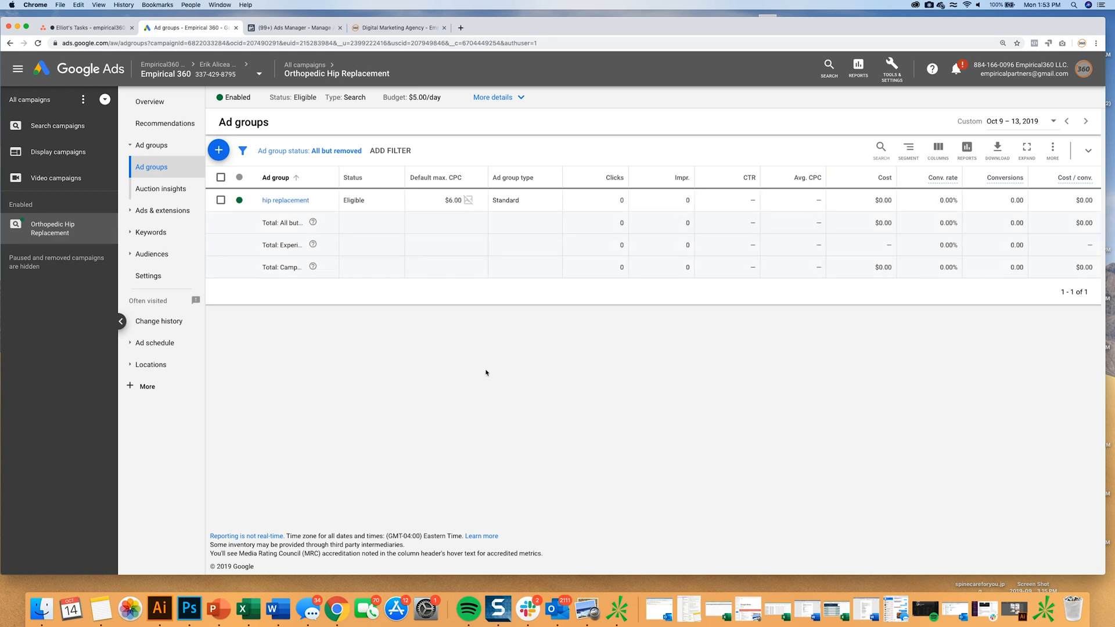
Review the account structure from search campaigns through the Orthopedic Hip Replacement campaign and hip replacement ad group to its keywords and ads.
{"action": "left_click", "coordinate": [58, 126]}
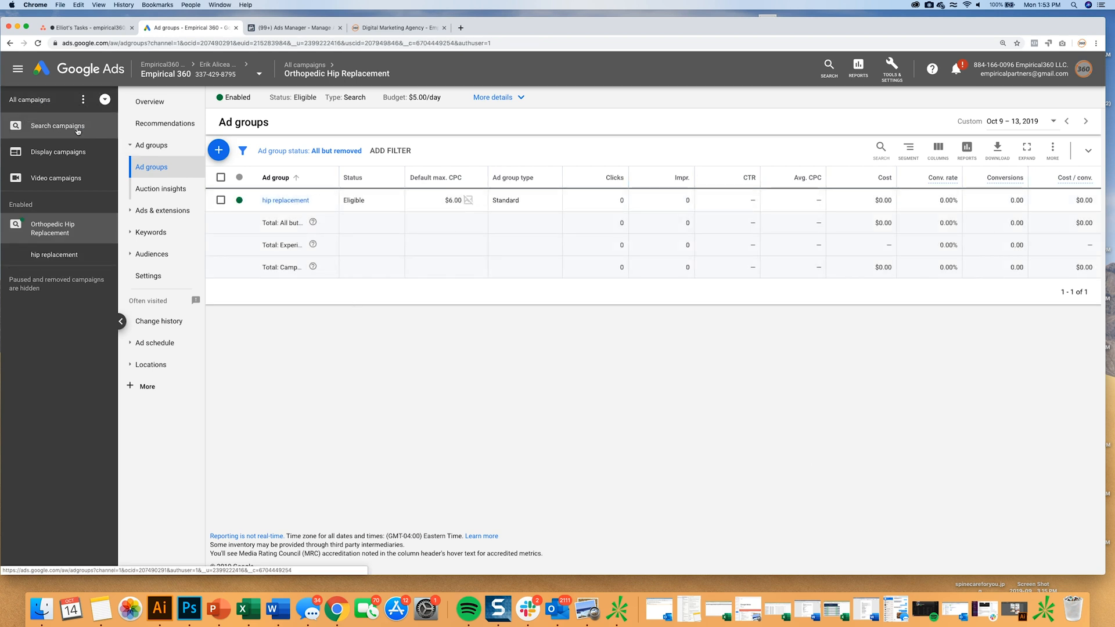
{"action": "left_click", "coordinate": [147, 147]}
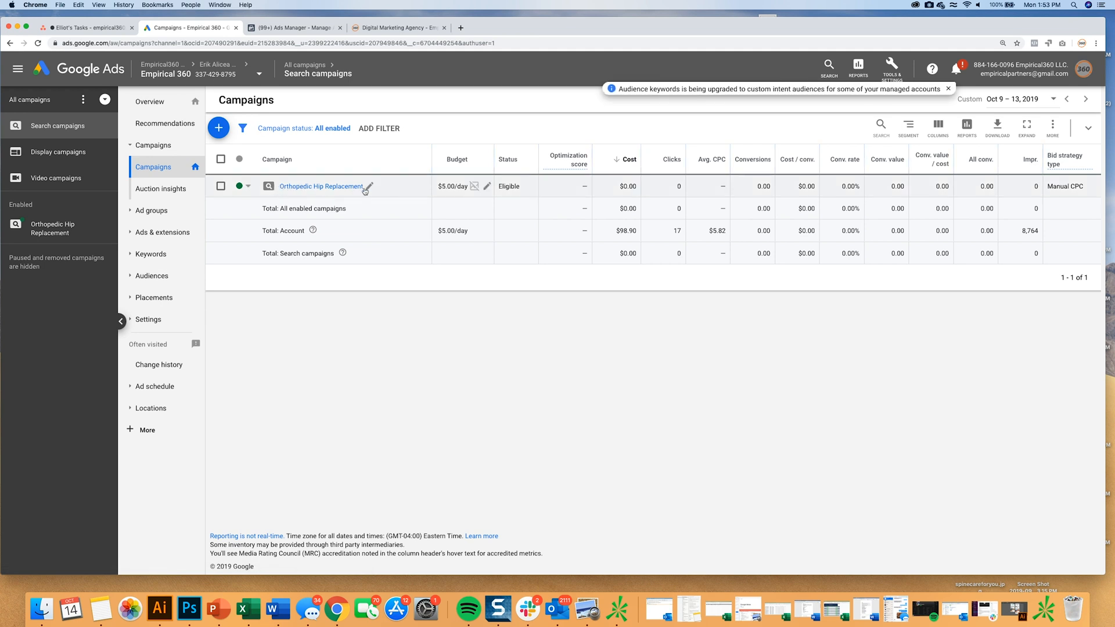
{"action": "left_click", "coordinate": [290, 187]}
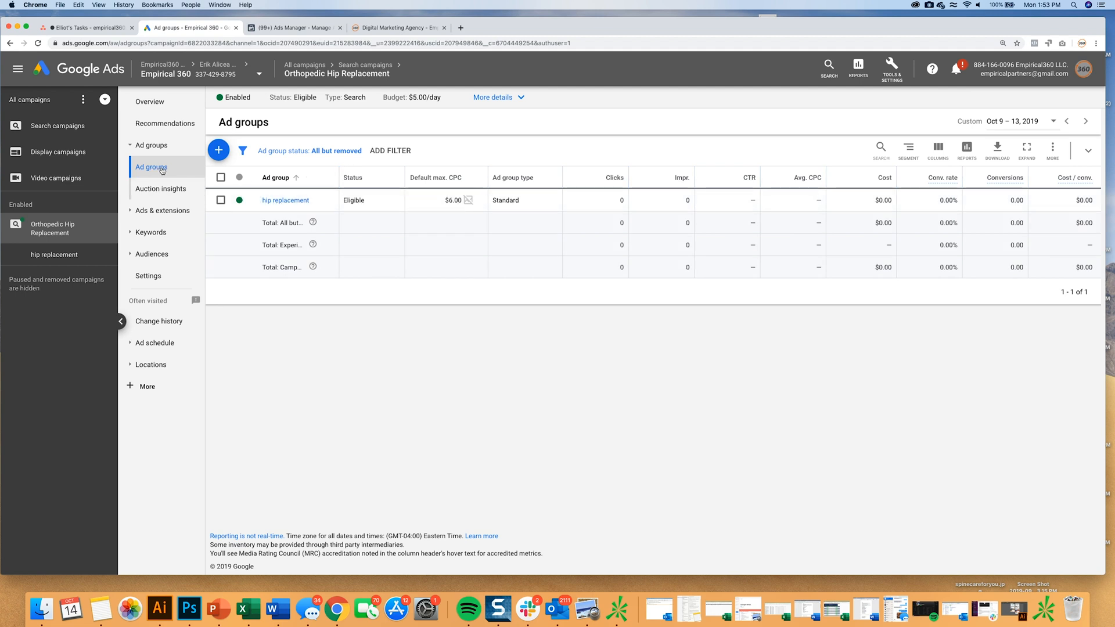
{"action": "left_click", "coordinate": [282, 201]}
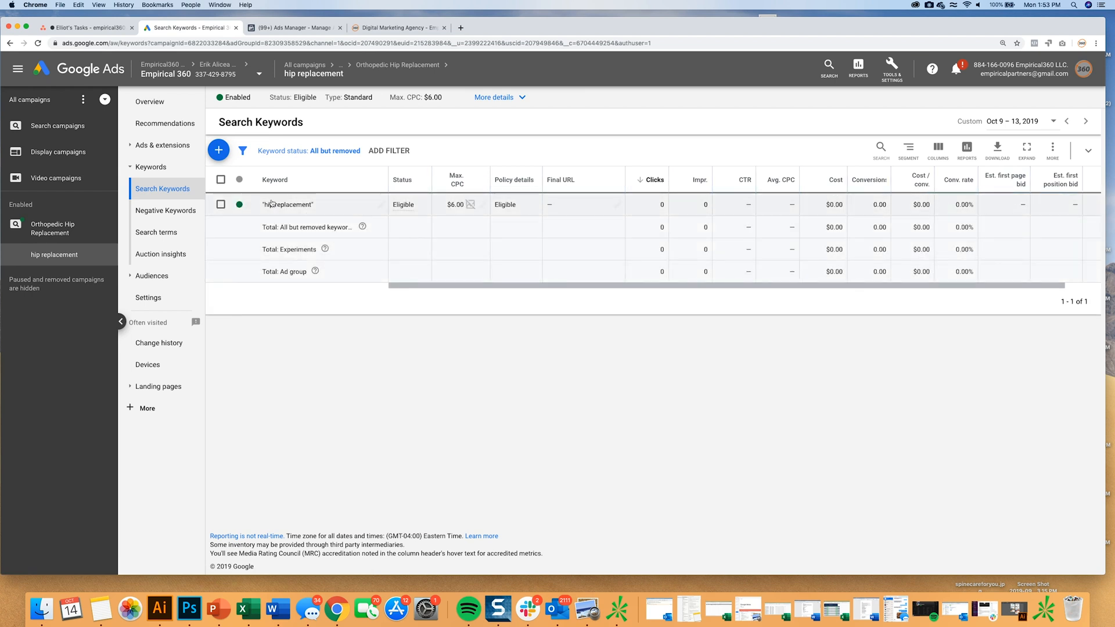
{"action": "left_click", "coordinate": [160, 145]}
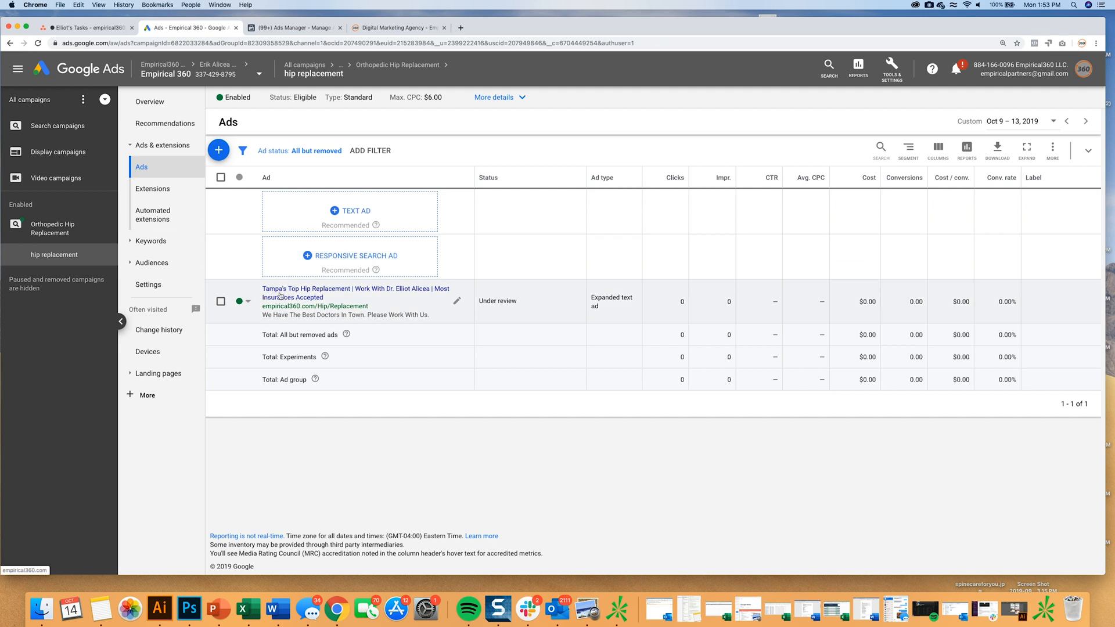
Search Google for "hip replacement" in a new browser tab.
{"action": "left_click", "coordinate": [461, 27]}
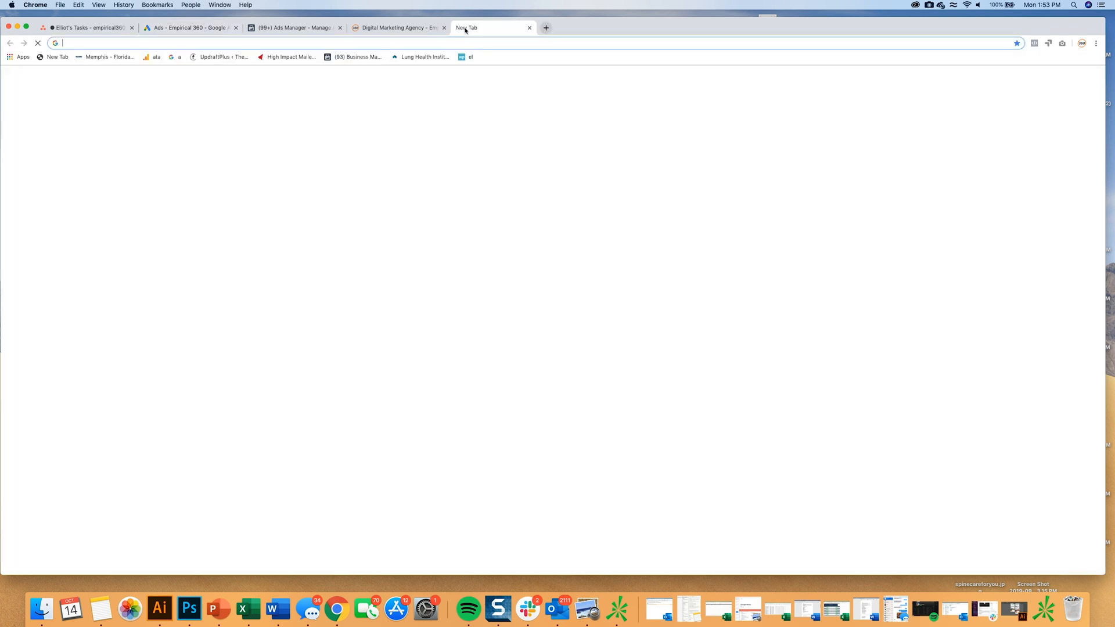
{"action": "type", "text": "hip p"}
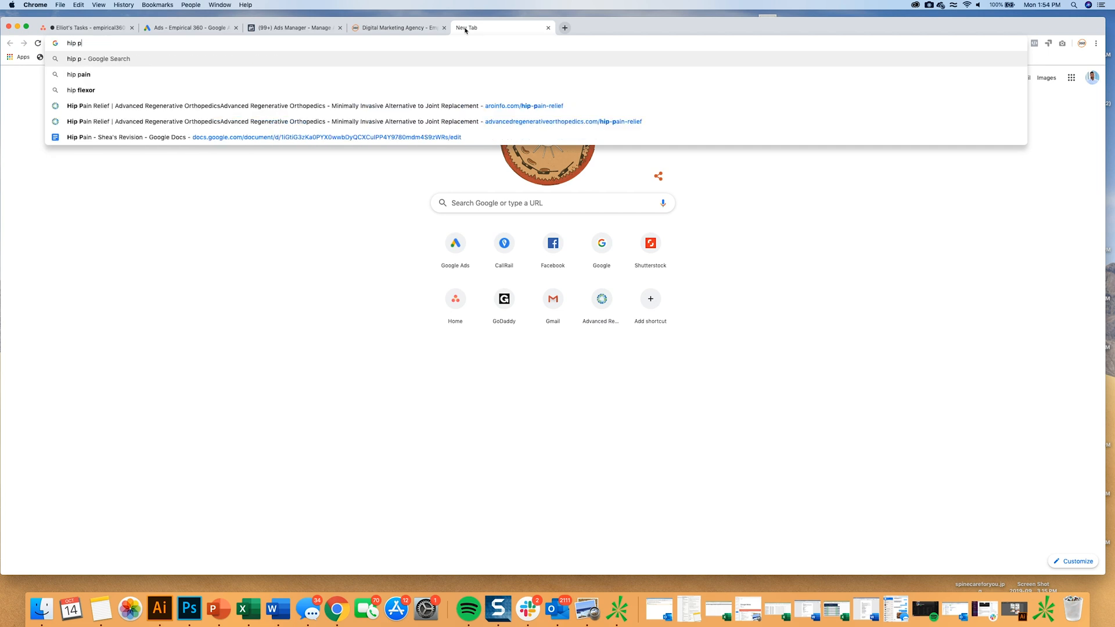
{"action": "key", "text": "BackSpace"}
{"action": "type", "text": "replacement"}
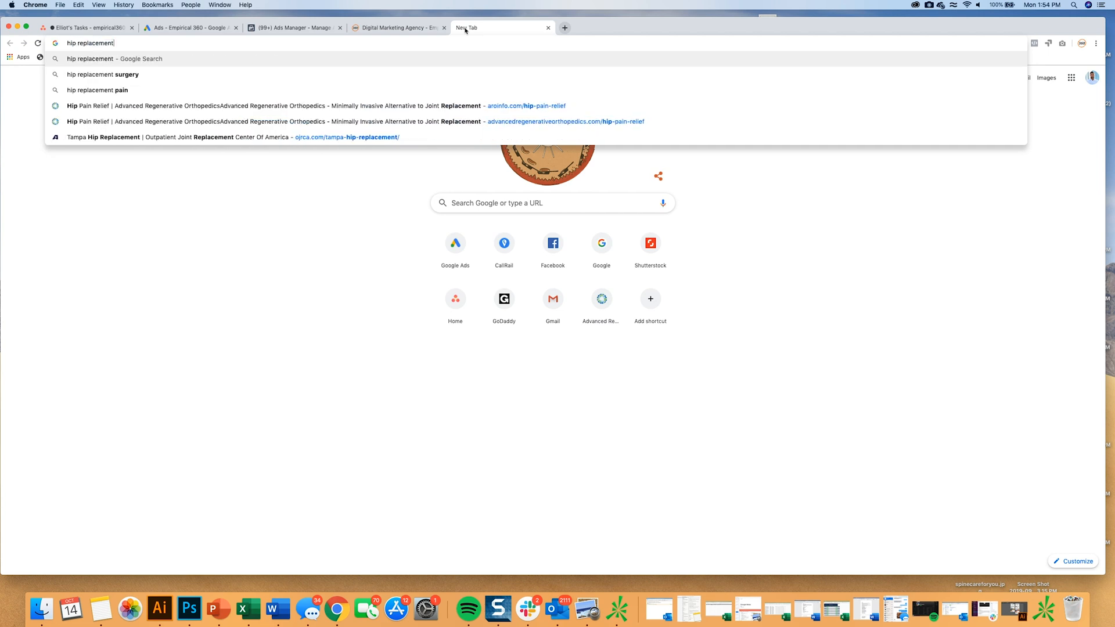
{"action": "key", "text": "Return"}
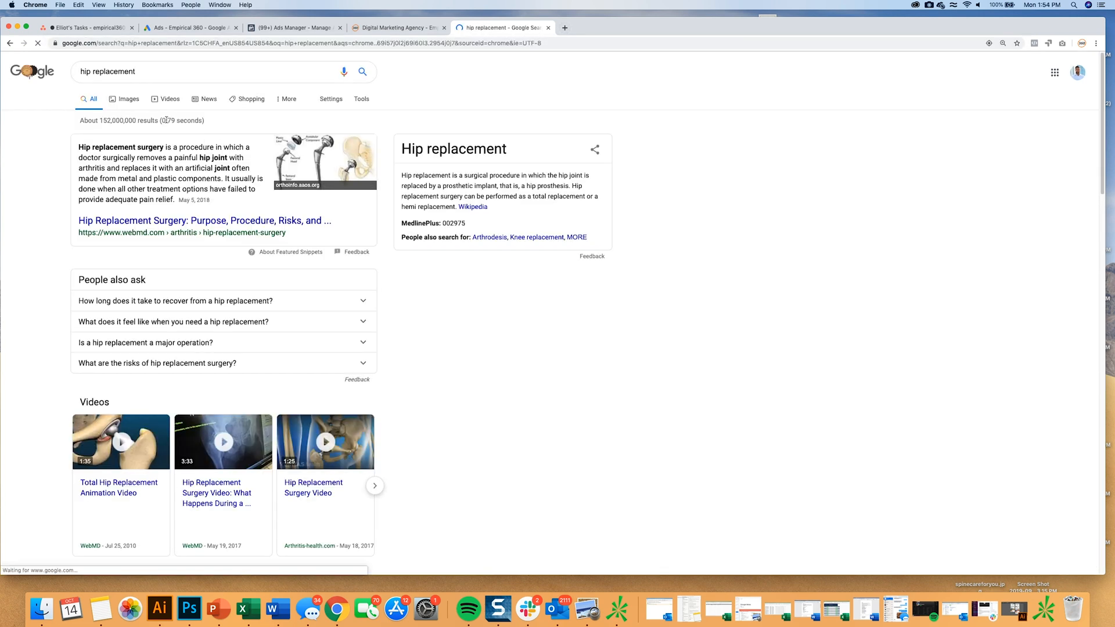
Refine the Google search to hip replacement Tampa, examine the ads and organic results, and close the search tab.
{"action": "left_click", "coordinate": [174, 72]}
{"action": "type", "text": "tma"}
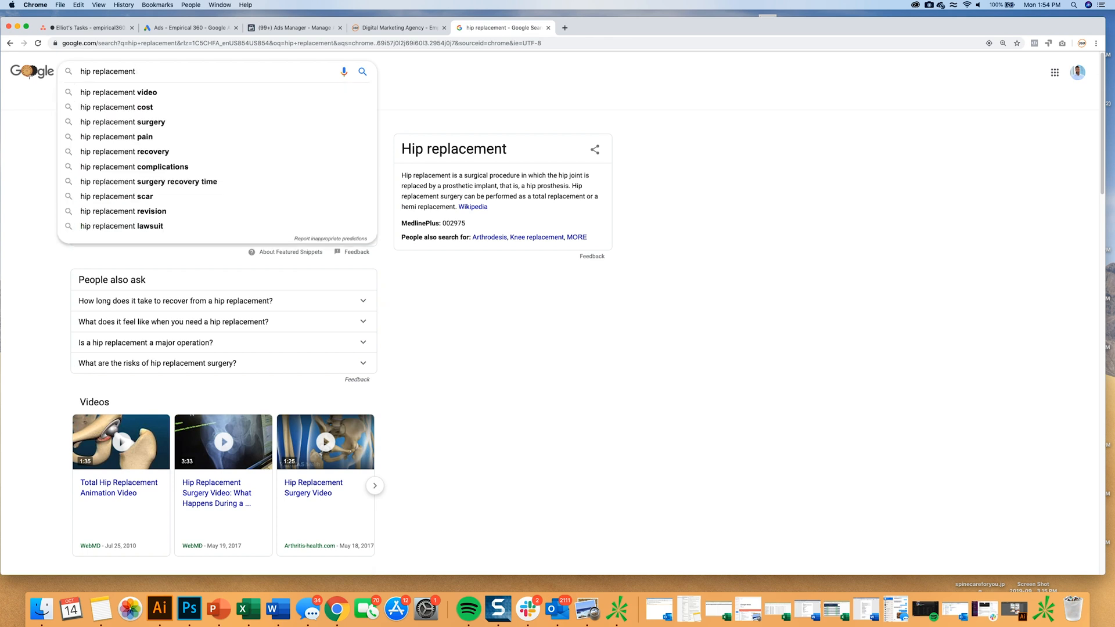
{"action": "type", "text": "pa"}
{"action": "key", "text": "Return"}
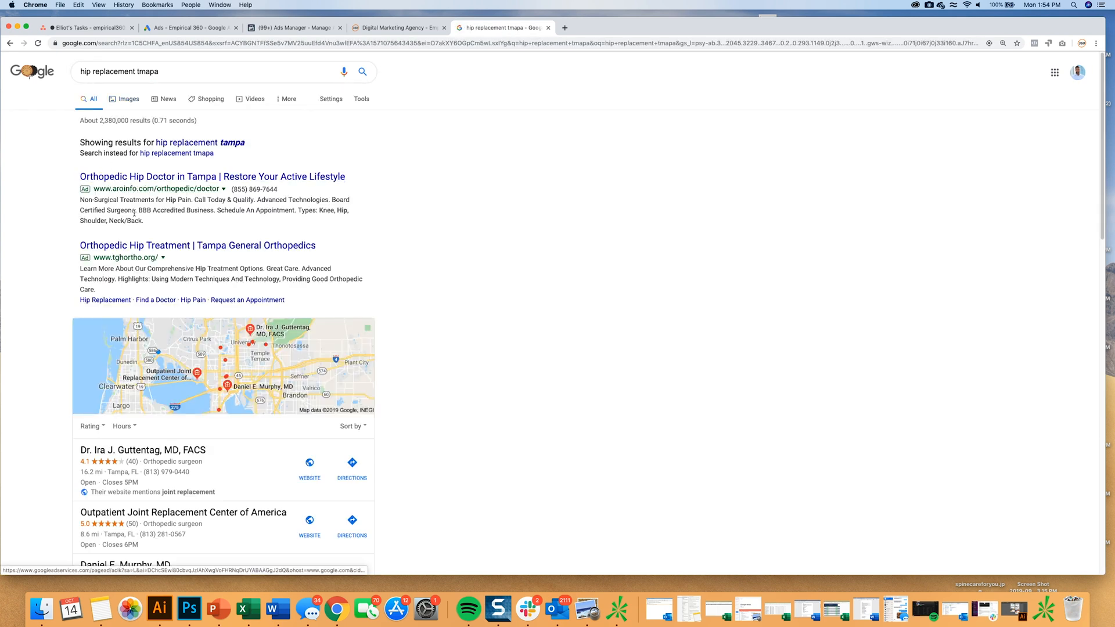
{"action": "scroll", "coordinate": [203, 258], "scroll_direction": "down", "scroll_amount": 15}
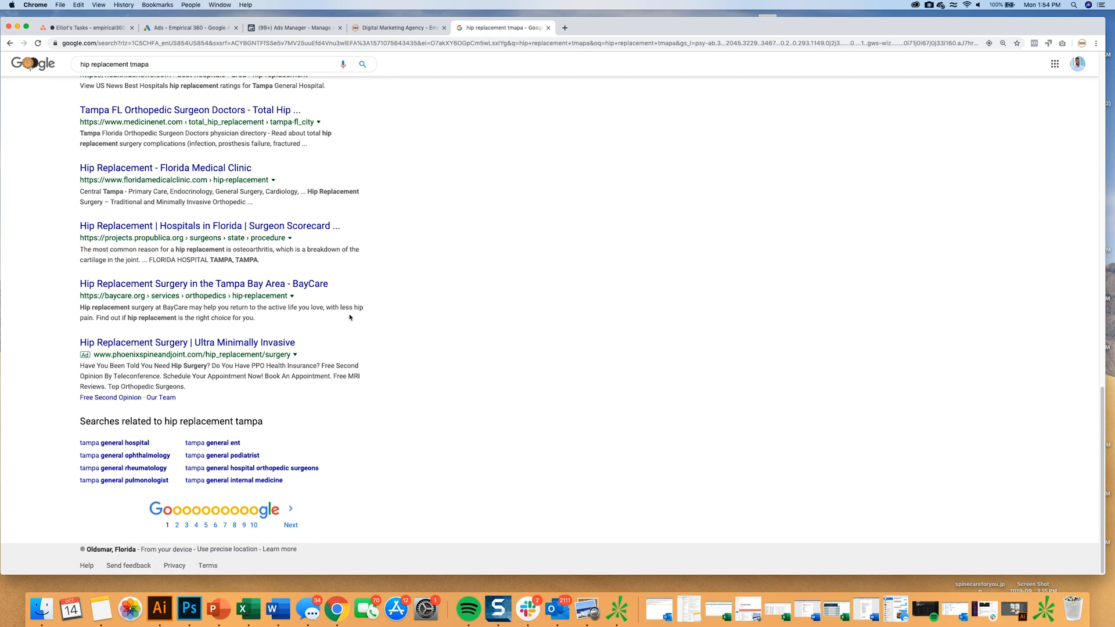
{"action": "left_click", "coordinate": [548, 28]}
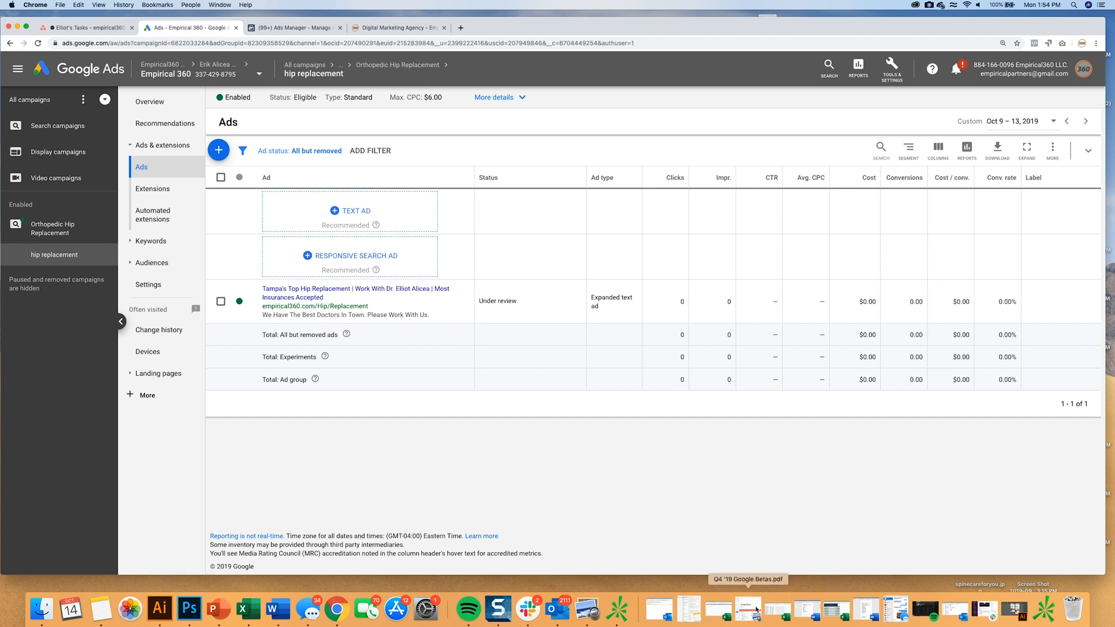
{"action": "left_click_drag", "start_coordinate": [480, 28], "coordinate": [480, 53]}
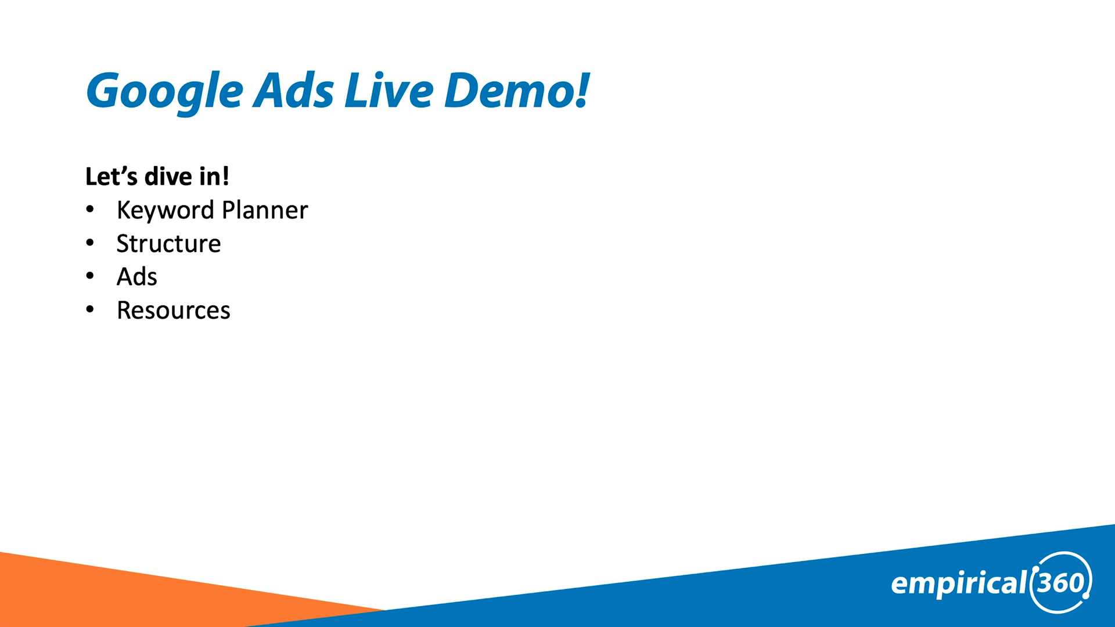
{"action": "key", "text": "Right"}
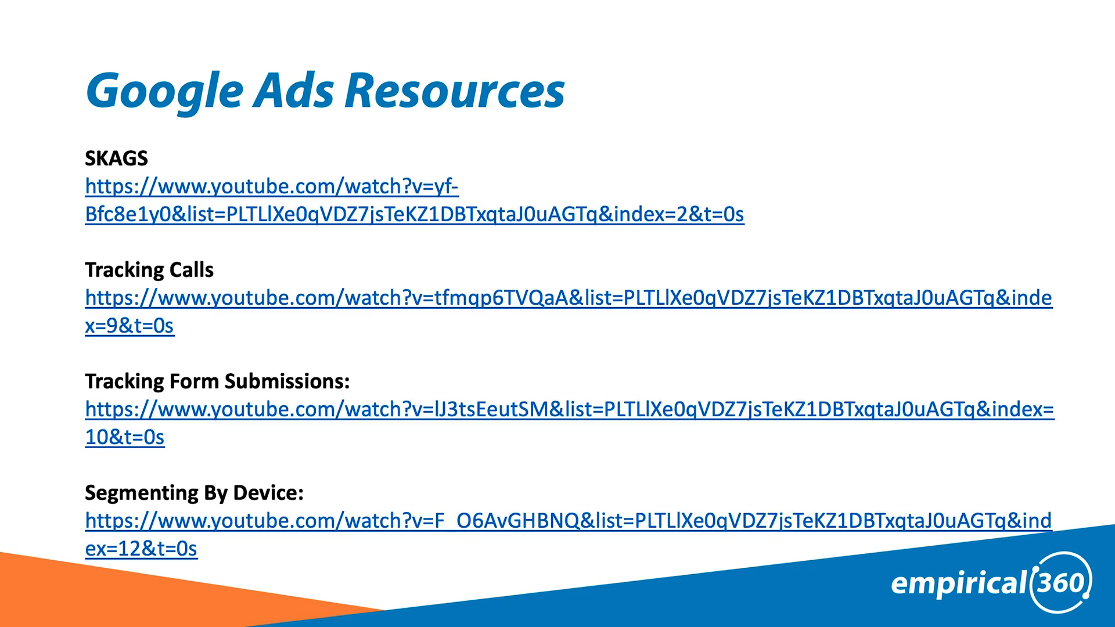
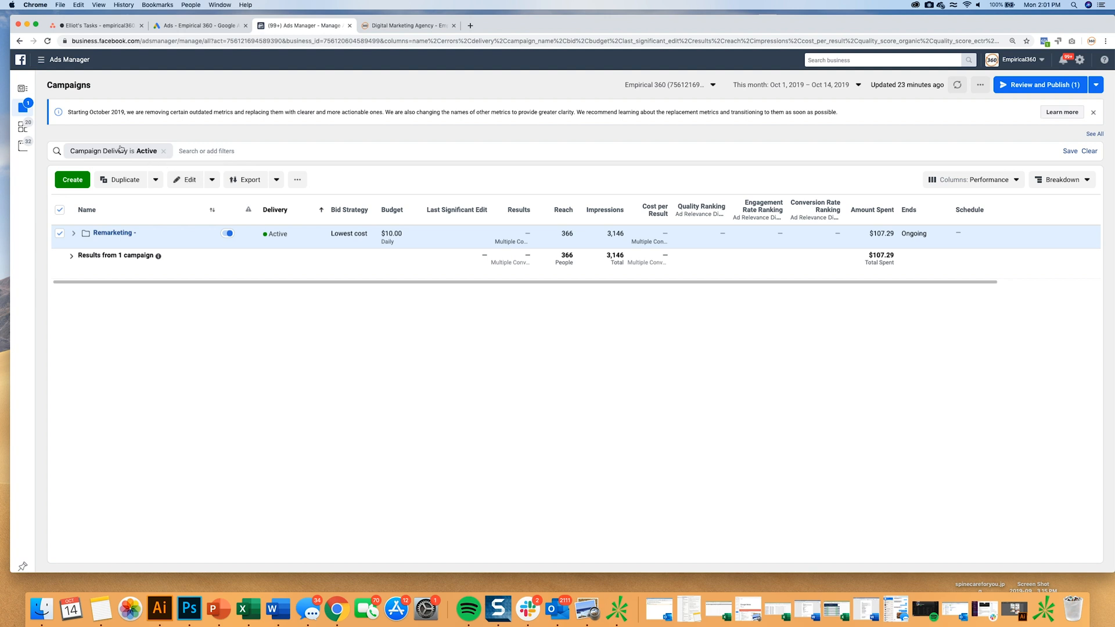
Create a campaign with the Conversions objective, name it Conversions - Orthopedic Doctor, and continue to the ad set.
{"action": "left_click", "coordinate": [71, 181]}
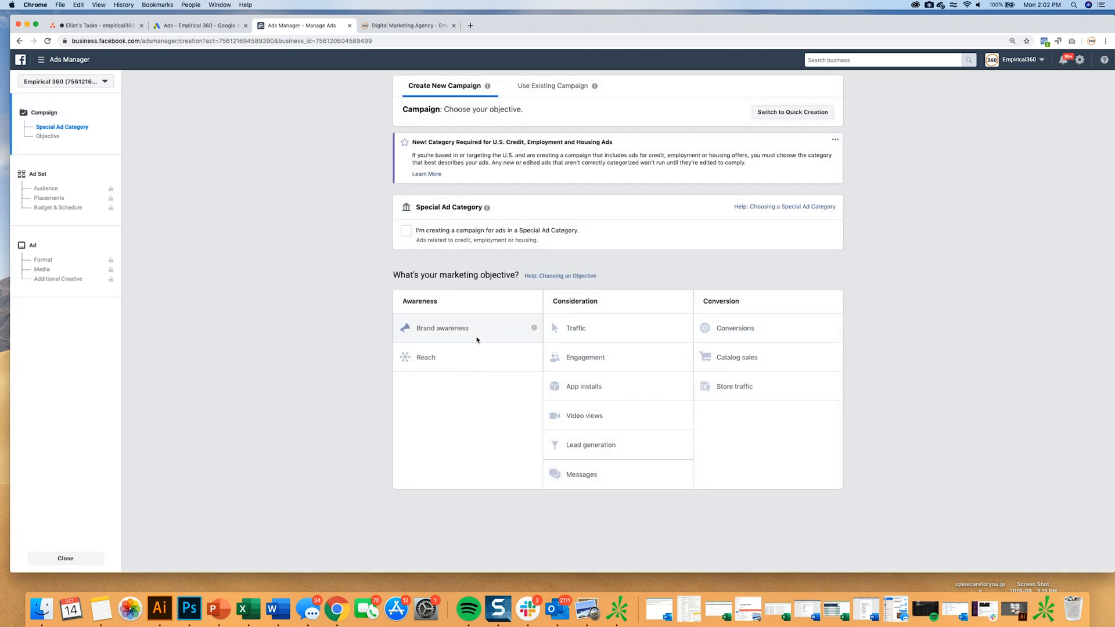
{"action": "left_click", "coordinate": [745, 336]}
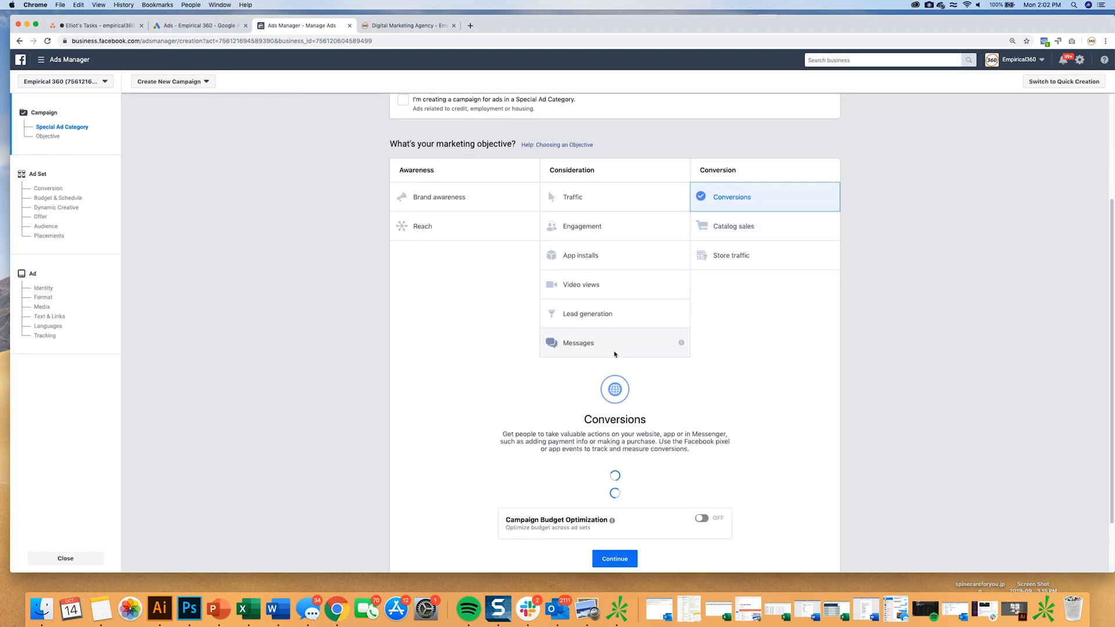
{"action": "scroll", "coordinate": [614, 354], "scroll_direction": "down", "scroll_amount": 2}
{"action": "left_click", "coordinate": [558, 497]}
{"action": "type", "text": "- Orthopedic Doctor"}
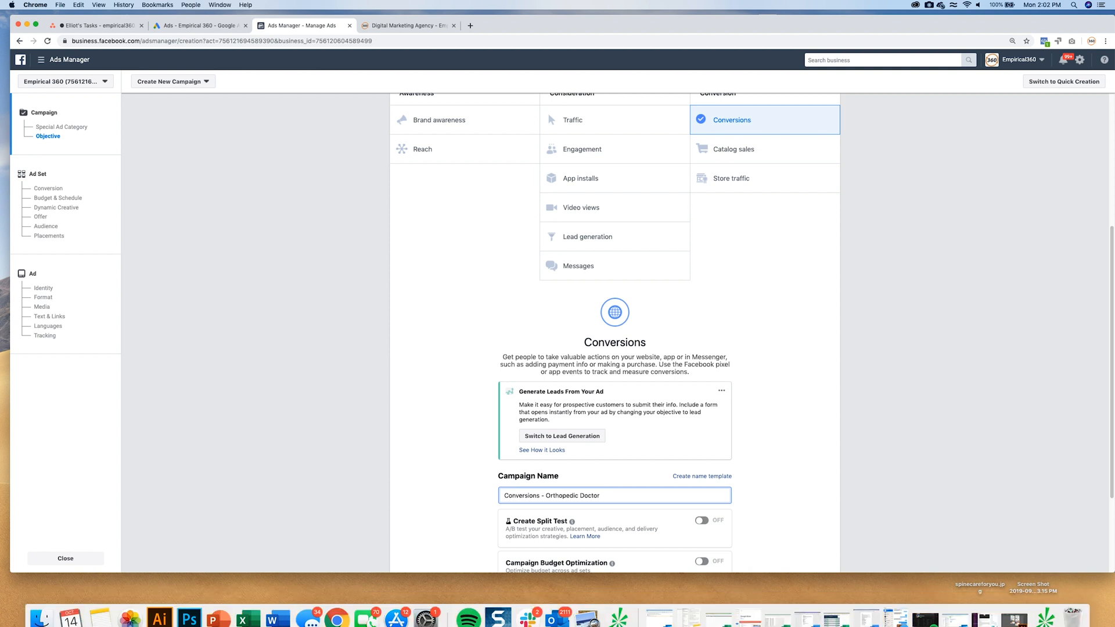
{"action": "scroll", "coordinate": [705, 449], "scroll_direction": "down", "scroll_amount": 4}
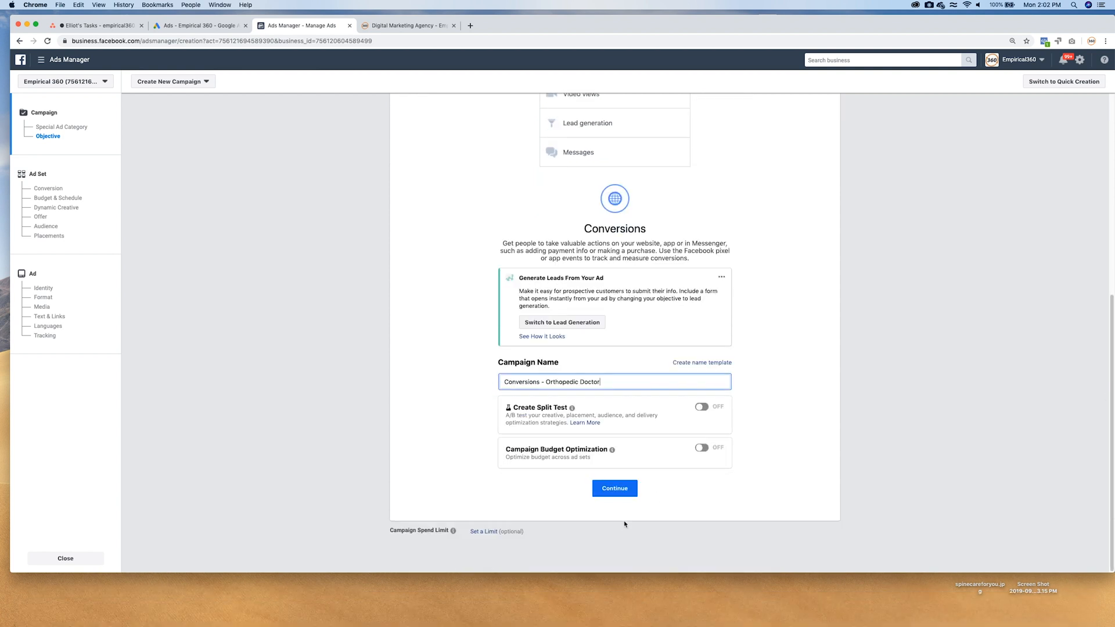
{"action": "left_click", "coordinate": [613, 488]}
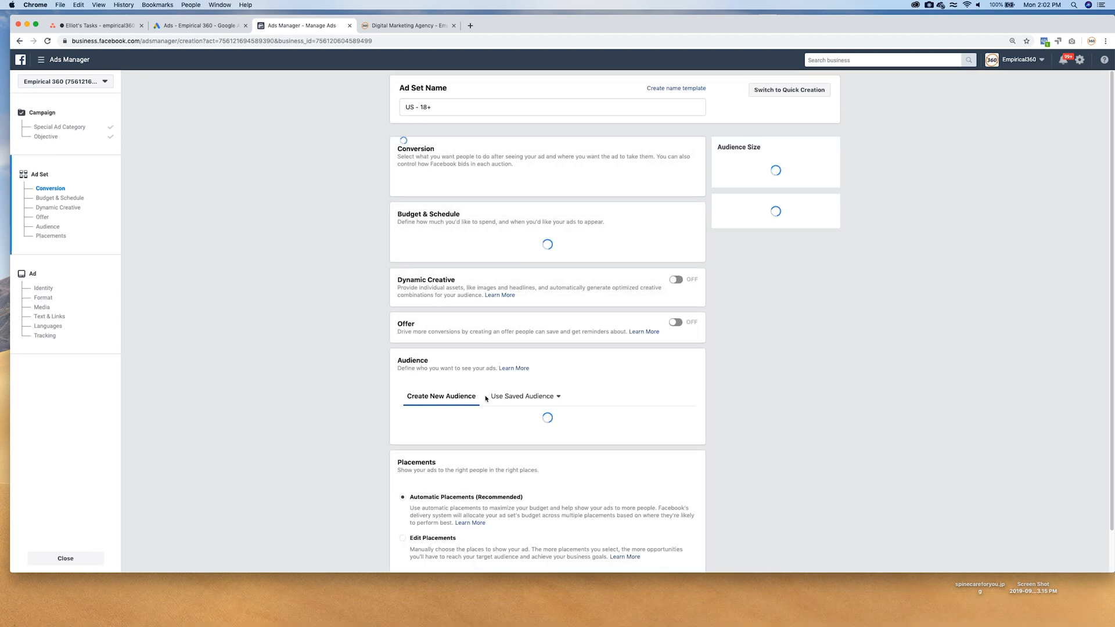
Name the ad set 20 - 35 ACL.
{"action": "left_click_drag", "start_coordinate": [432, 111], "coordinate": [372, 109]}
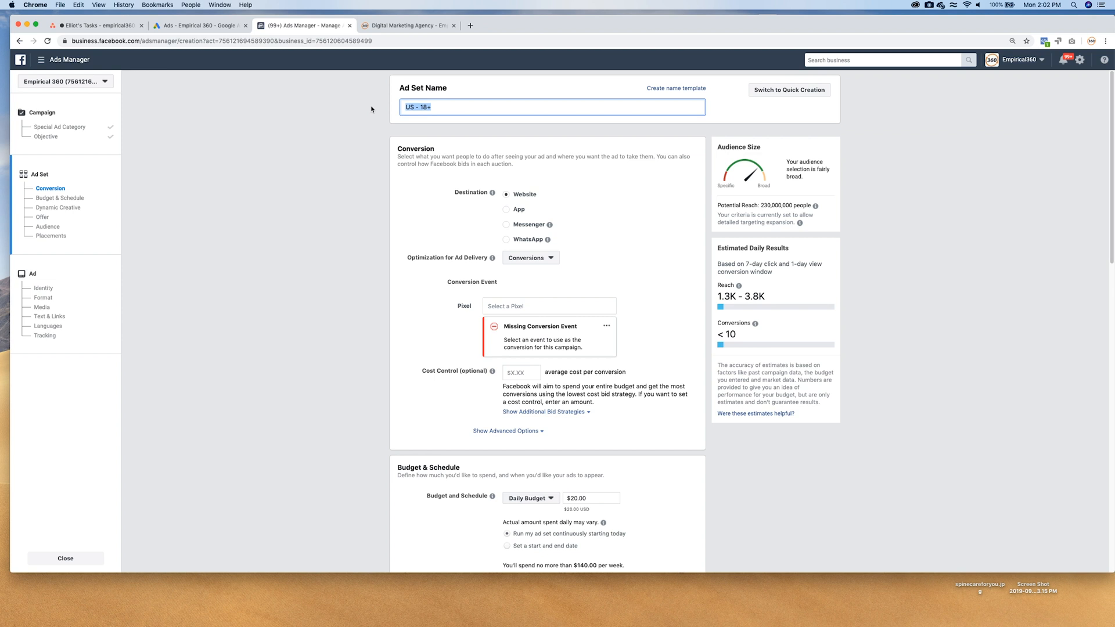
{"action": "type", "text": "20 - 35 ACL"}
Select Empirical 360's Pixel for the ad set and choose Lead as the conversion event.
{"action": "left_click", "coordinate": [506, 303]}
{"action": "left_click", "coordinate": [533, 324]}
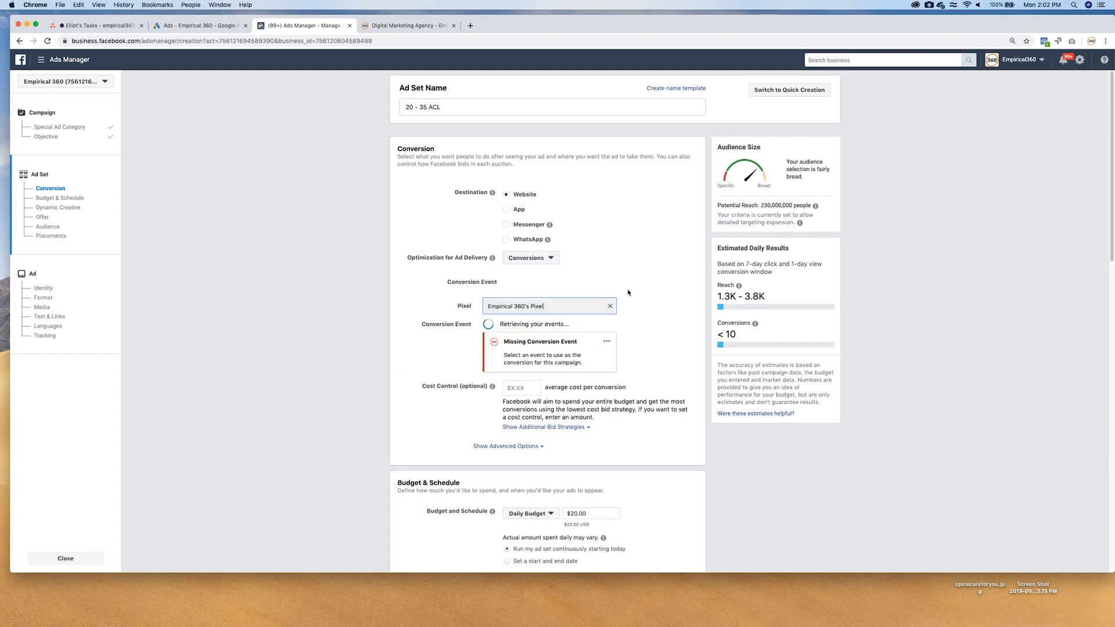
{"action": "left_click", "coordinate": [526, 324]}
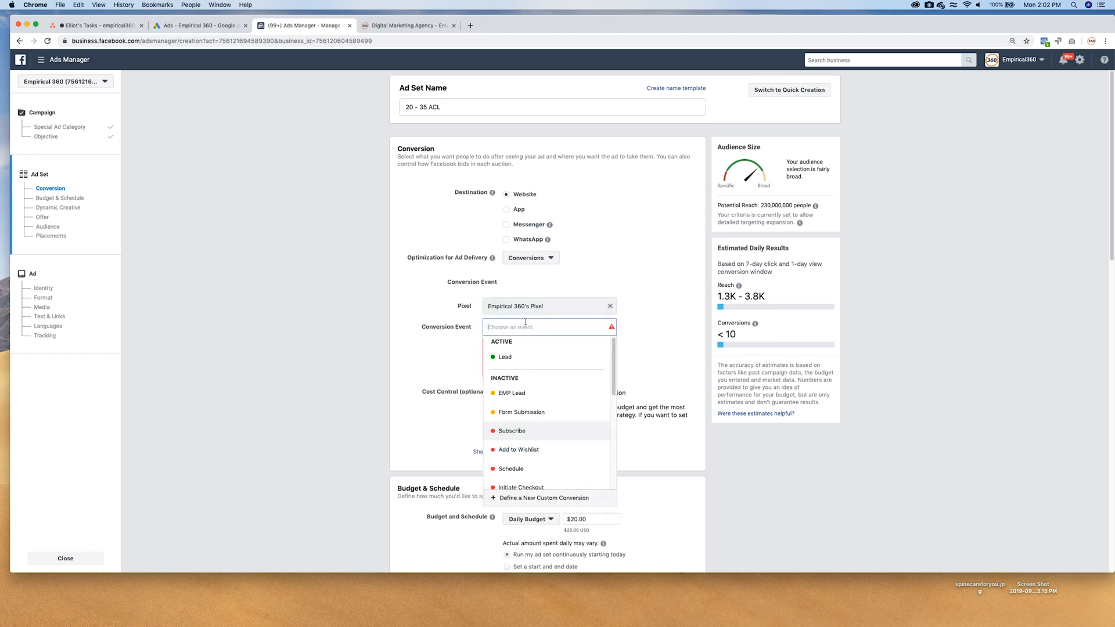
{"action": "left_click", "coordinate": [510, 359]}
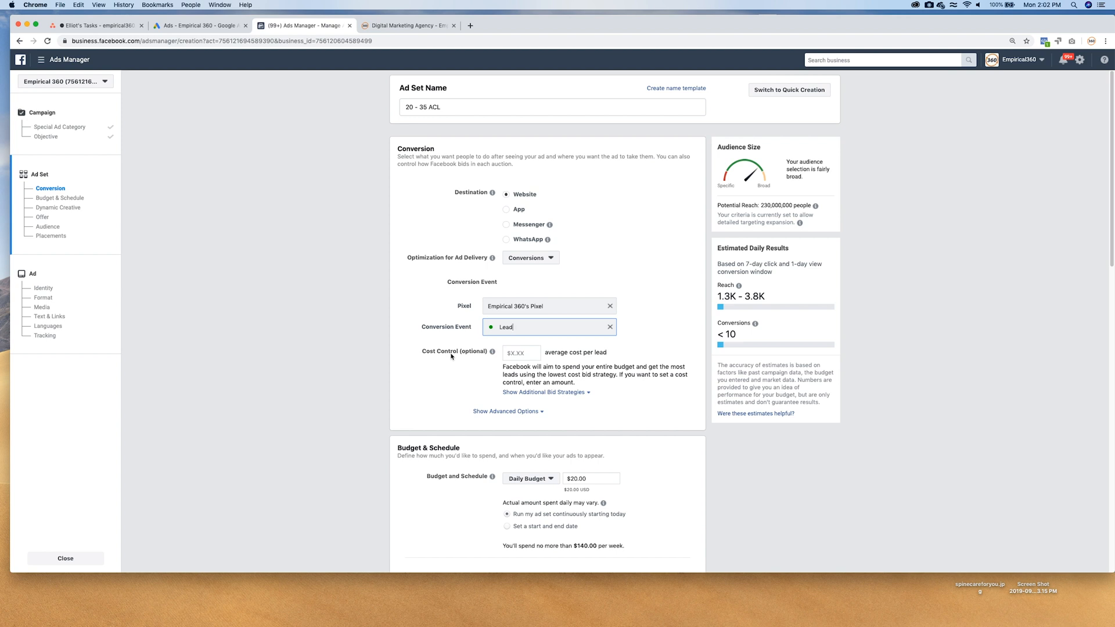
Examine the ad set's cost control, daily budget, run schedule, ad scheduling and delivery type settings.
{"action": "scroll", "coordinate": [541, 348], "scroll_direction": "down", "scroll_amount": 3}
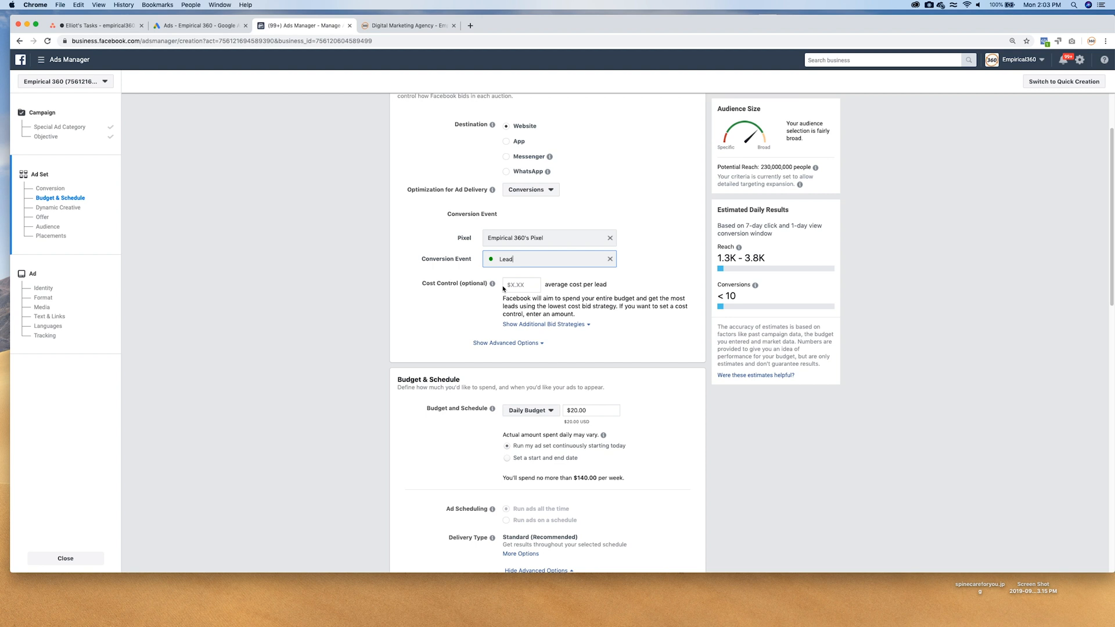
{"action": "mouse_move", "coordinate": [491, 284]}
{"action": "left_click", "coordinate": [572, 411]}
{"action": "left_click", "coordinate": [665, 392]}
{"action": "scroll", "coordinate": [666, 392], "scroll_direction": "down", "scroll_amount": 2}
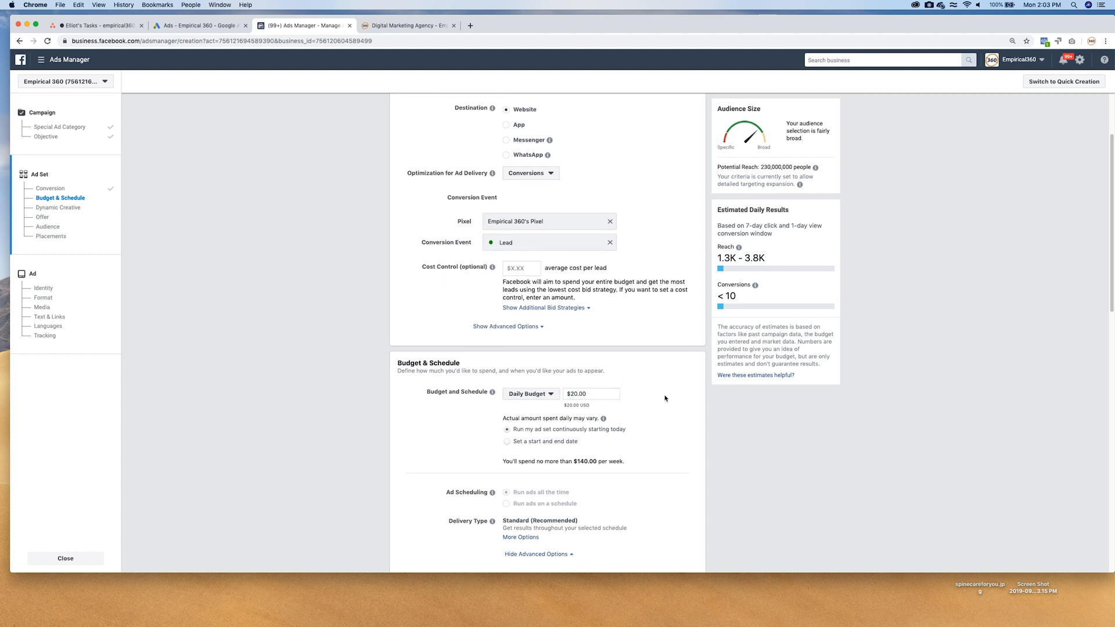
{"action": "left_click_drag", "start_coordinate": [535, 401], "coordinate": [619, 401]}
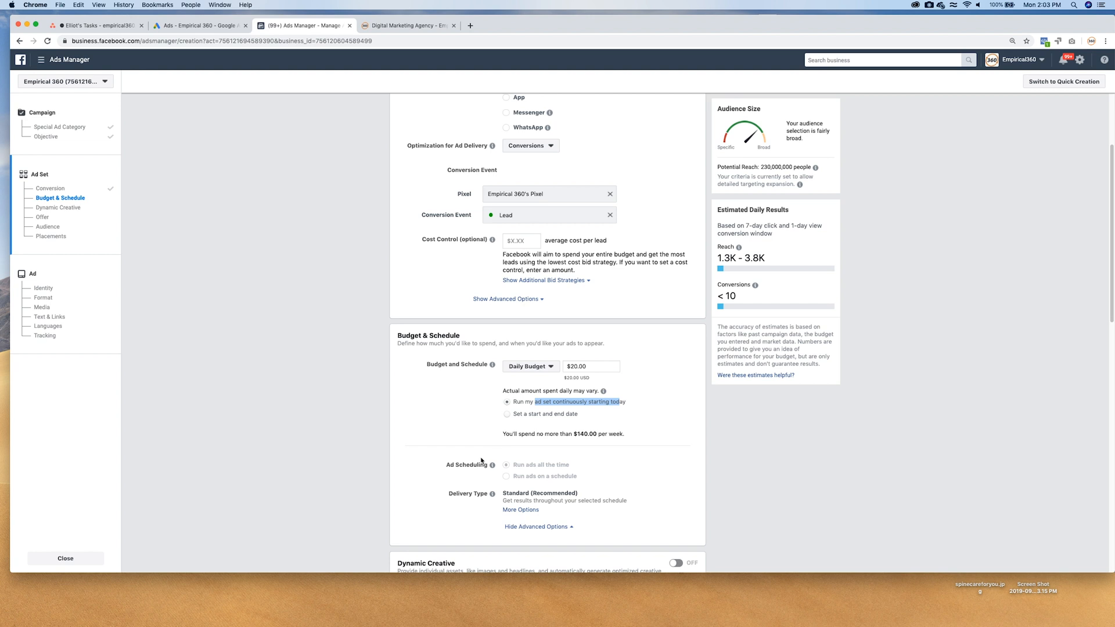
{"action": "scroll", "coordinate": [481, 462], "scroll_direction": "down", "scroll_amount": 5}
{"action": "scroll", "coordinate": [481, 462], "scroll_direction": "down", "scroll_amount": 2}
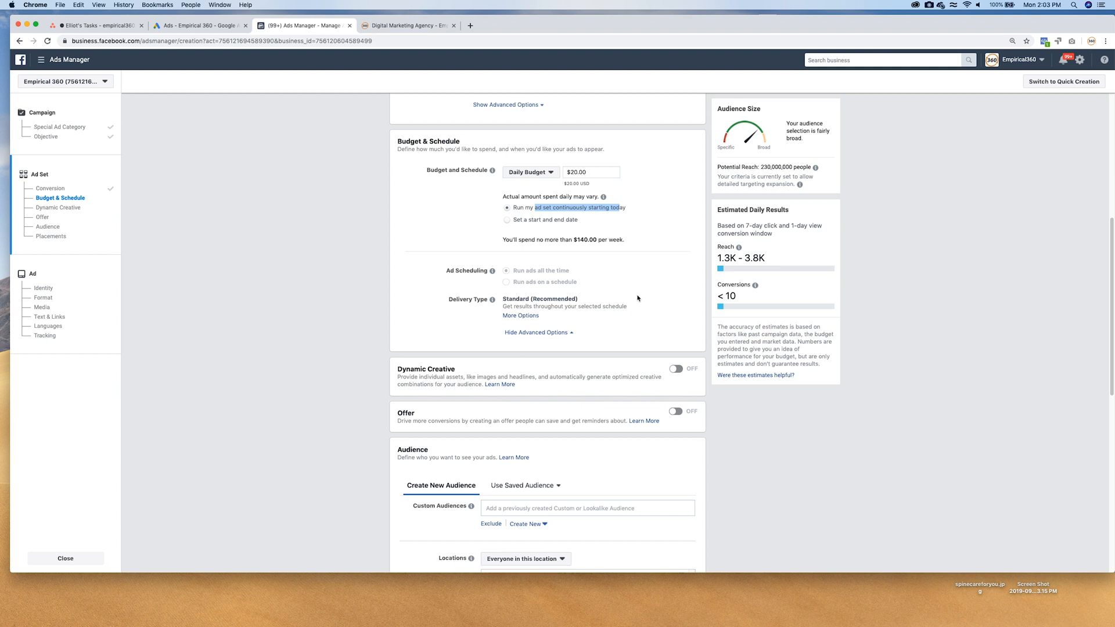
Replace the United States audience location with Tampa, Florida.
{"action": "scroll", "coordinate": [637, 298], "scroll_direction": "down", "scroll_amount": 5}
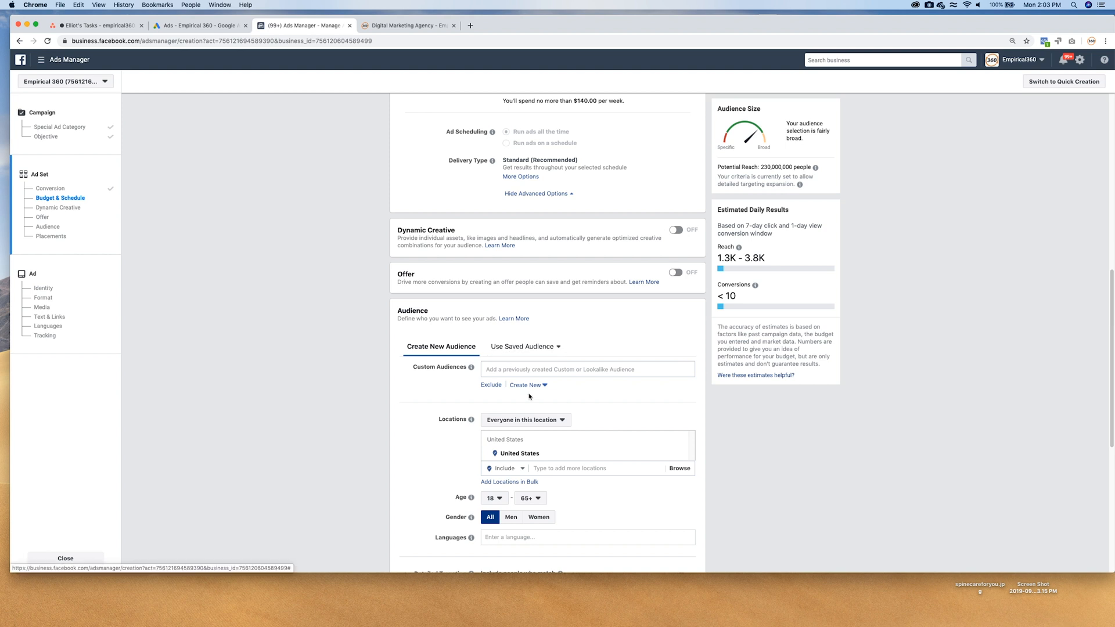
{"action": "scroll", "coordinate": [503, 488], "scroll_direction": "down", "scroll_amount": 2}
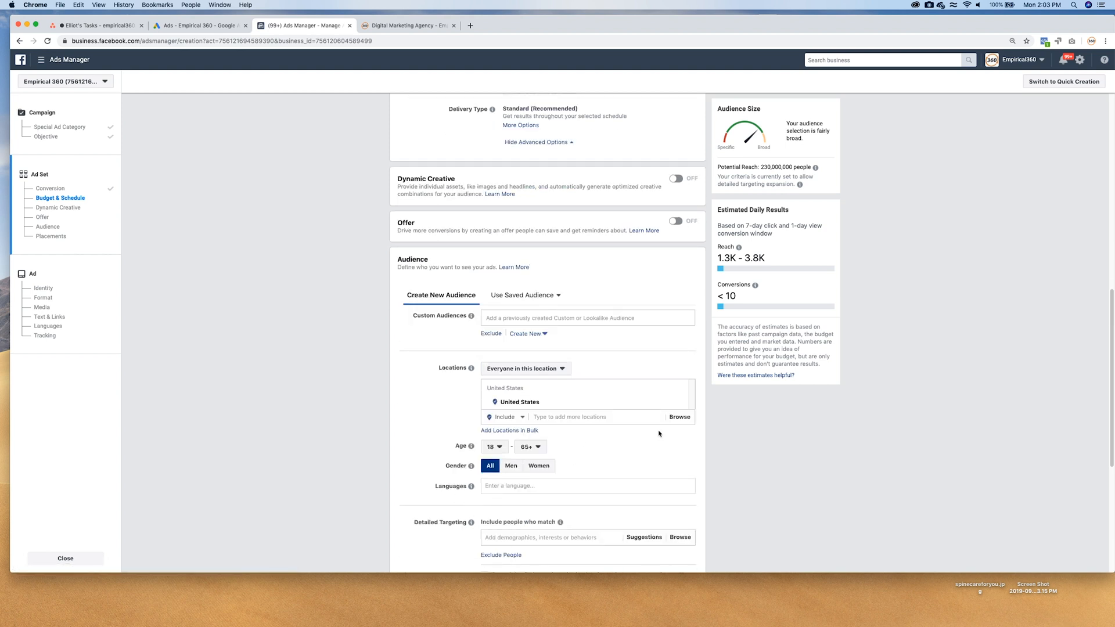
{"action": "left_click", "coordinate": [681, 407]}
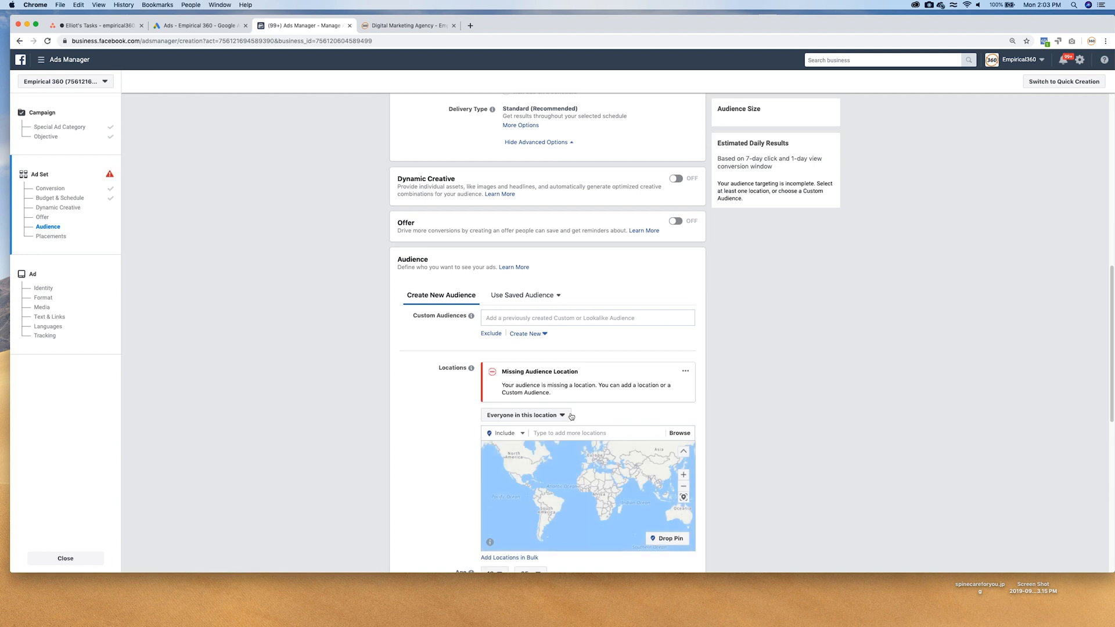
{"action": "left_click", "coordinate": [572, 433]}
{"action": "type", "text": "tampa"}
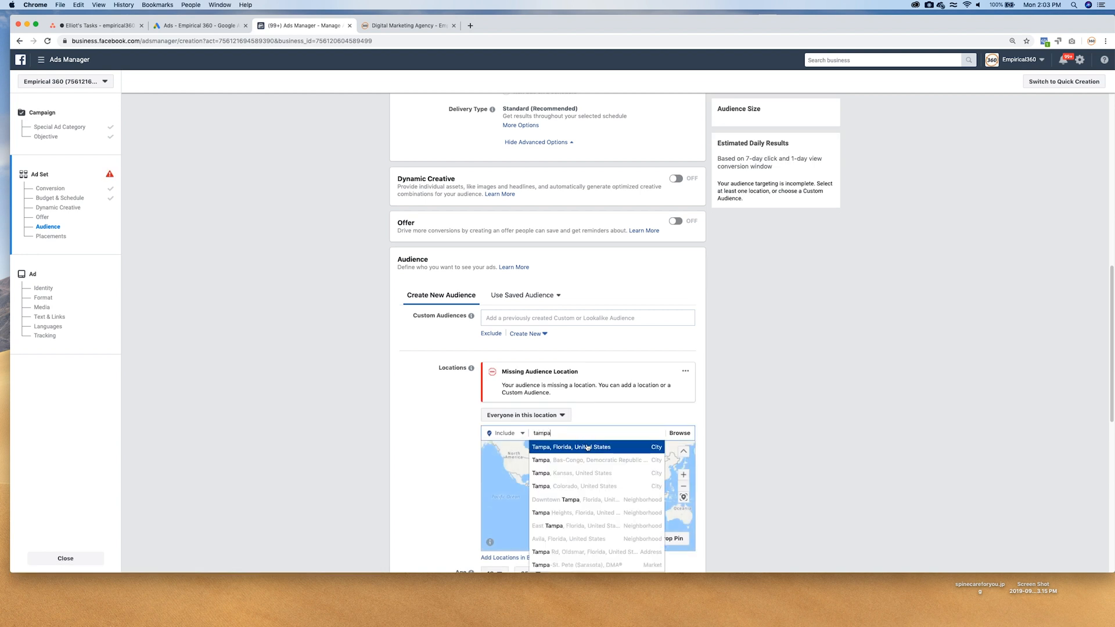
{"action": "left_click", "coordinate": [587, 447]}
Set the audience age range to 20 - 35.
{"action": "scroll", "coordinate": [433, 438], "scroll_direction": "down", "scroll_amount": 5}
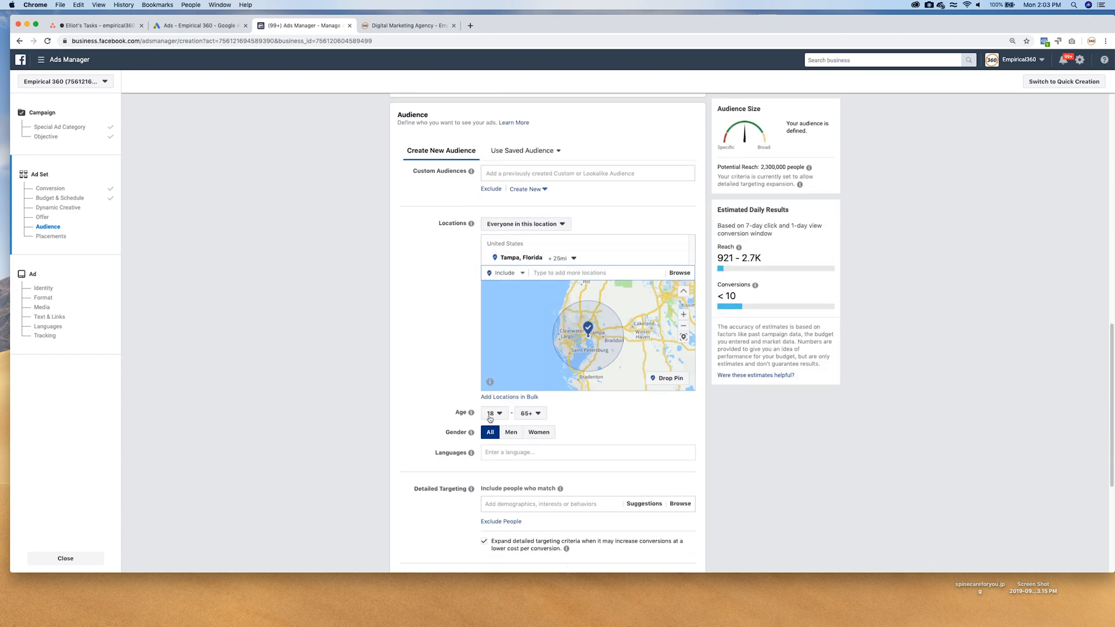
{"action": "left_click", "coordinate": [490, 413]}
{"action": "left_click", "coordinate": [500, 514]}
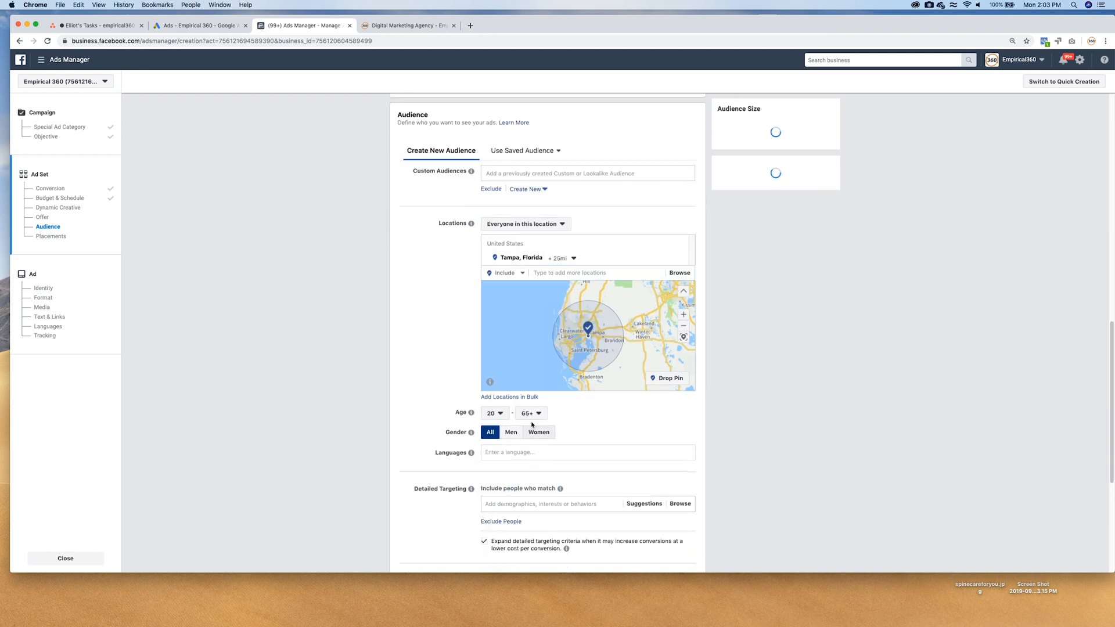
{"action": "left_click", "coordinate": [531, 414]}
{"action": "scroll", "coordinate": [537, 464], "scroll_direction": "up", "scroll_amount": 5}
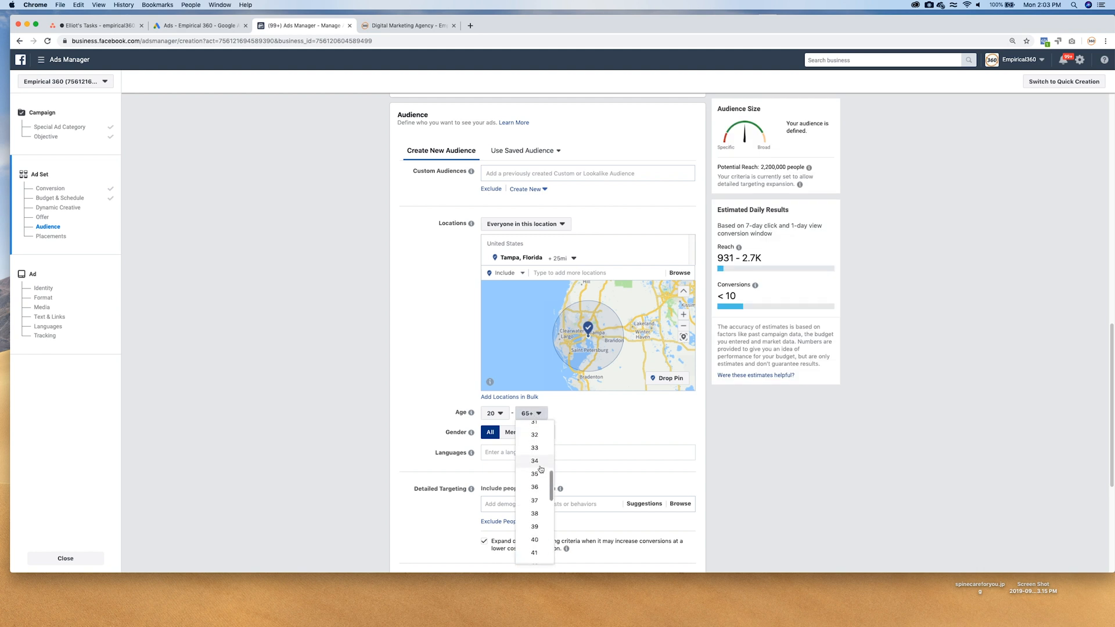
{"action": "scroll", "coordinate": [540, 469], "scroll_direction": "up", "scroll_amount": 2}
{"action": "left_click", "coordinate": [531, 530]}
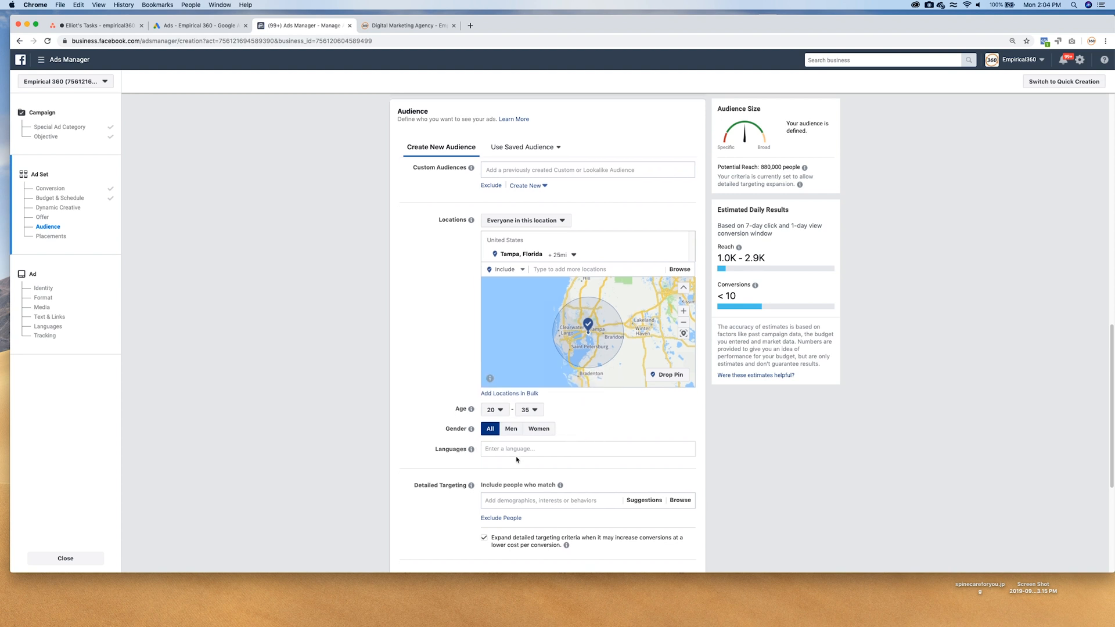
Turn off detailed targeting expansion and add the Sports interest to the audience's detailed targeting.
{"action": "scroll", "coordinate": [515, 466], "scroll_direction": "down", "scroll_amount": 1}
{"action": "left_click", "coordinate": [483, 521]}
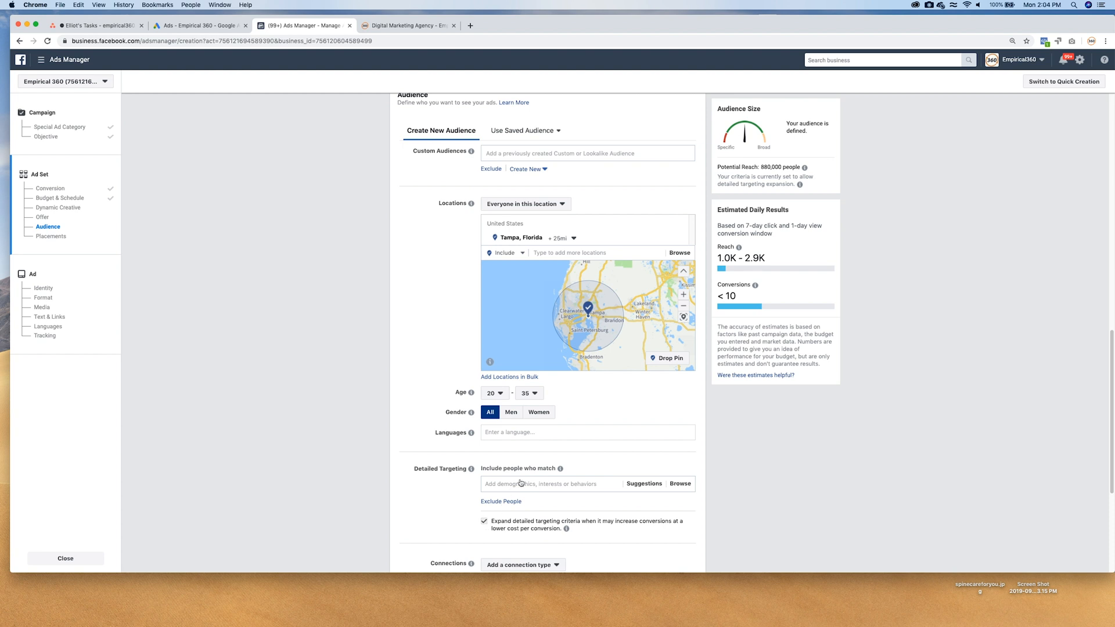
{"action": "left_click", "coordinate": [517, 483]}
{"action": "type", "text": "spor"}
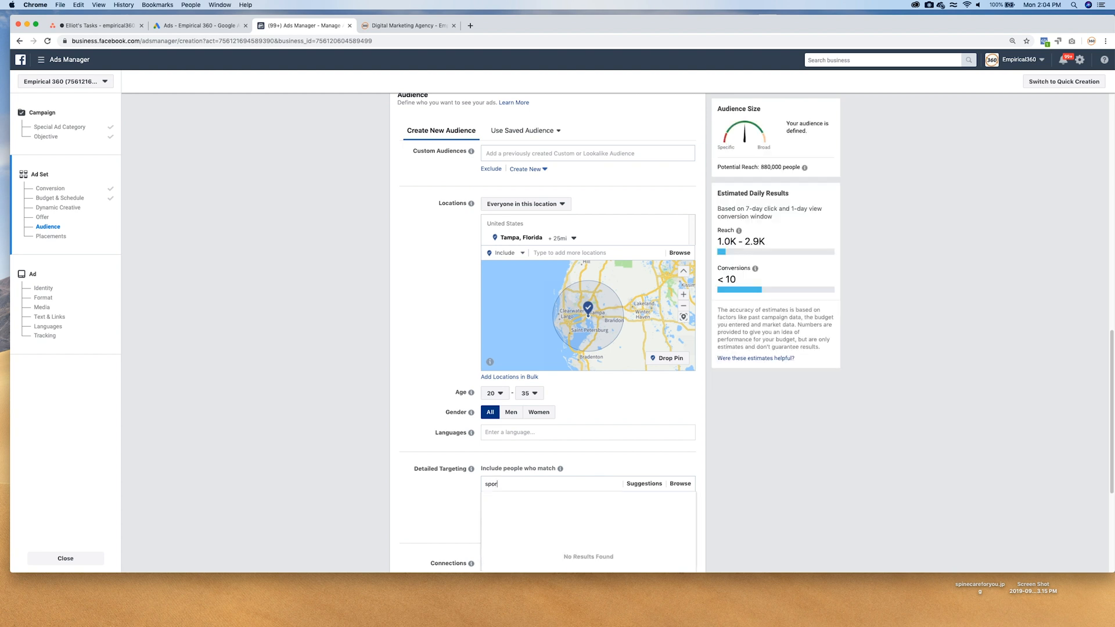
{"action": "type", "text": "ts"}
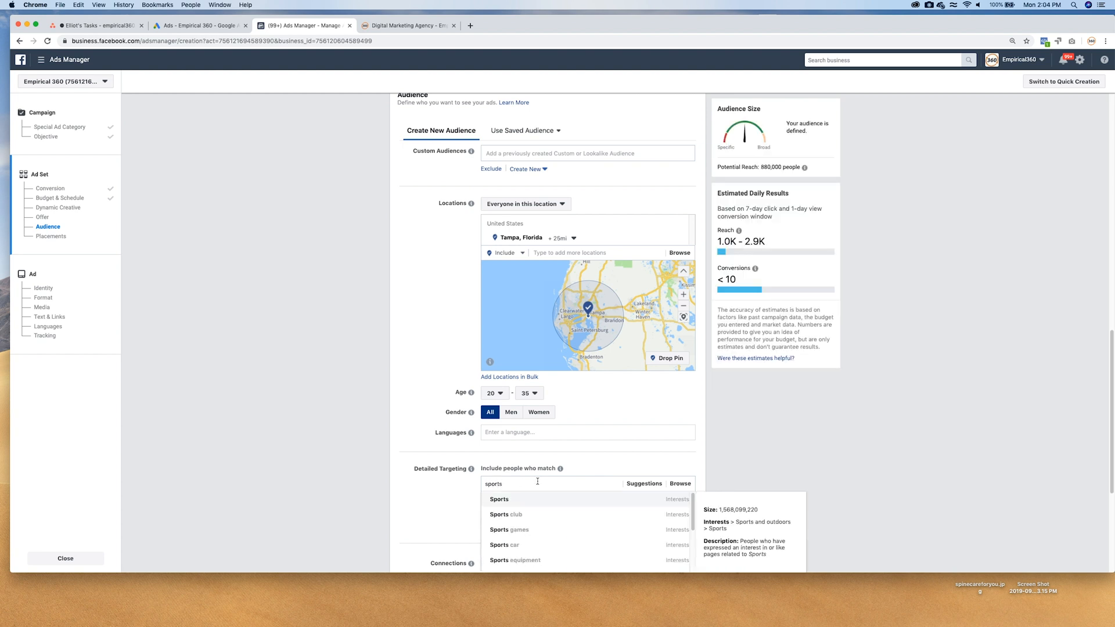
{"action": "scroll", "coordinate": [670, 463], "scroll_direction": "down", "scroll_amount": 1}
{"action": "scroll", "coordinate": [671, 453], "scroll_direction": "down", "scroll_amount": 3}
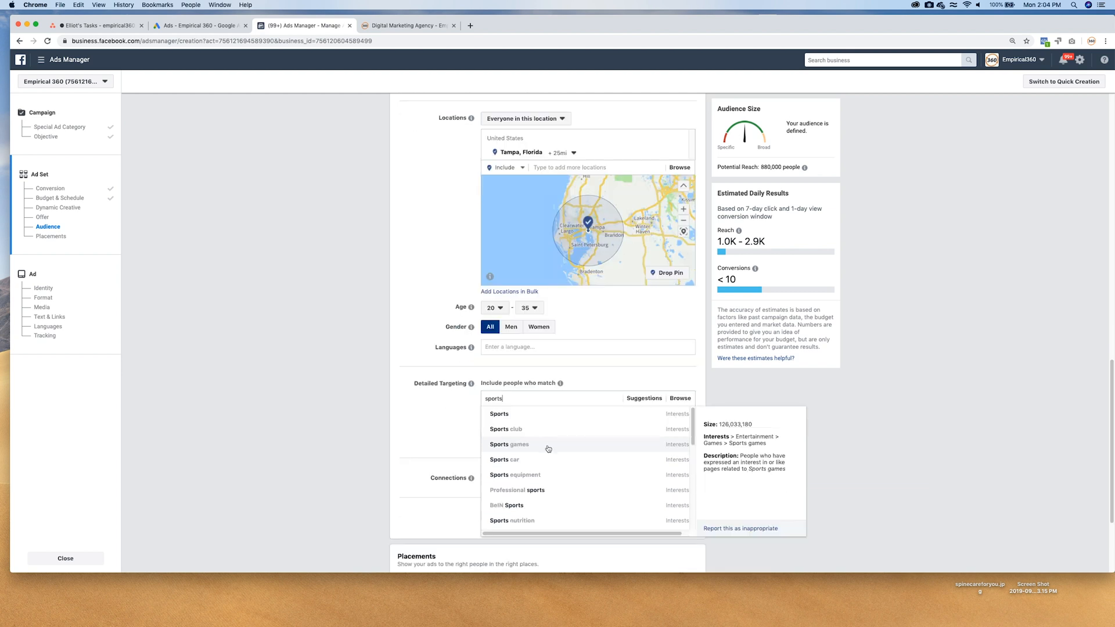
{"action": "left_click", "coordinate": [511, 415]}
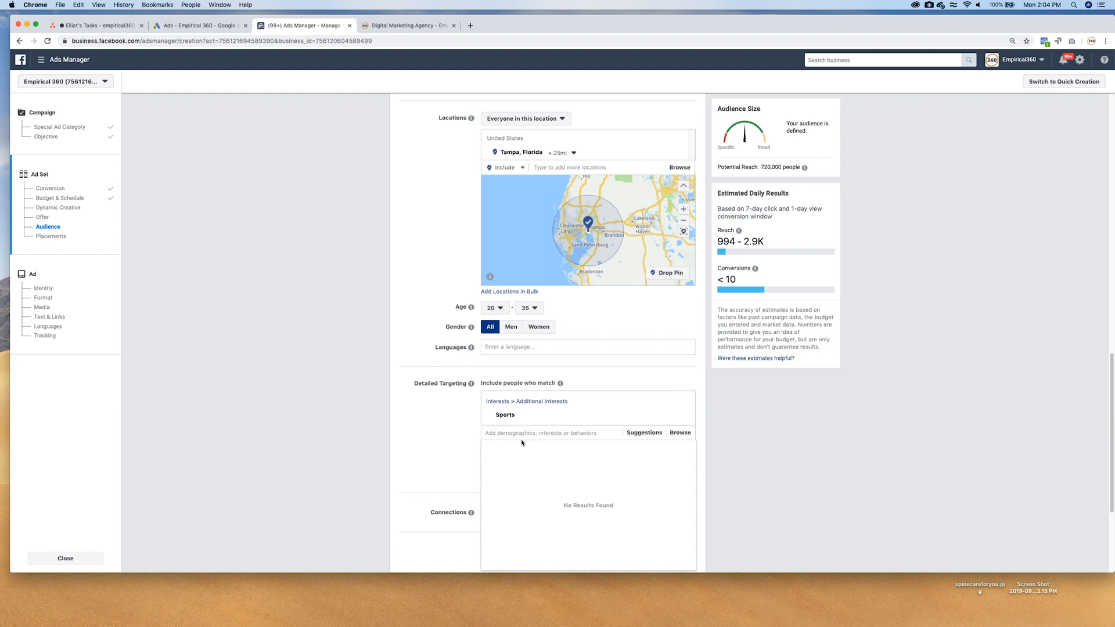
Add the Soccer Fans interest to the detailed targeting and continue to the ad setup with automatic placements.
{"action": "type", "text": "socco"}
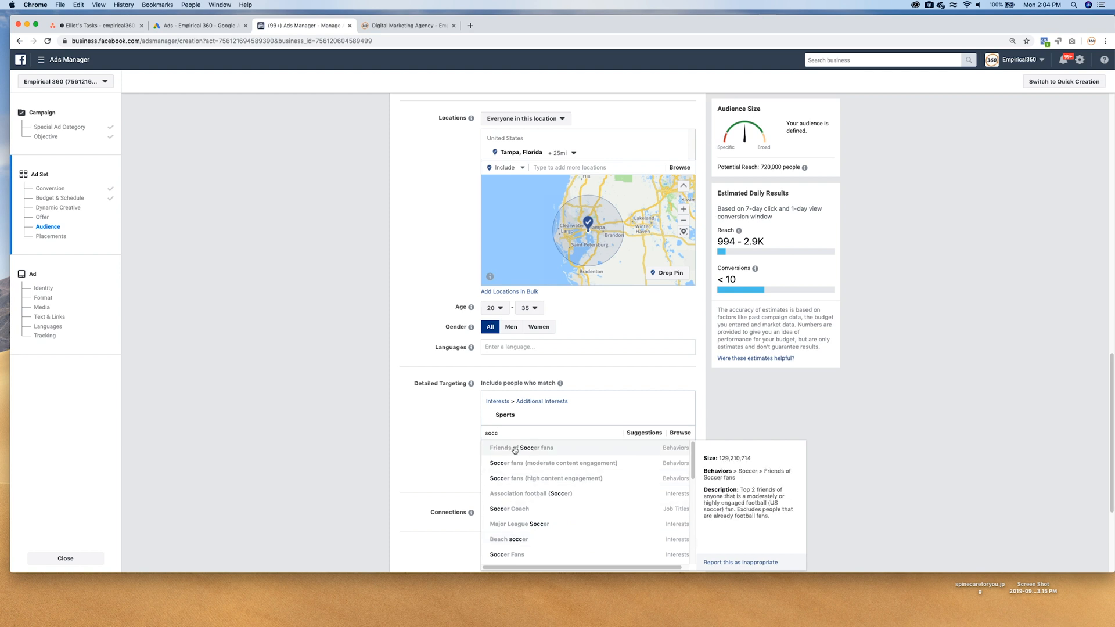
{"action": "scroll", "coordinate": [531, 522], "scroll_direction": "down", "scroll_amount": 2}
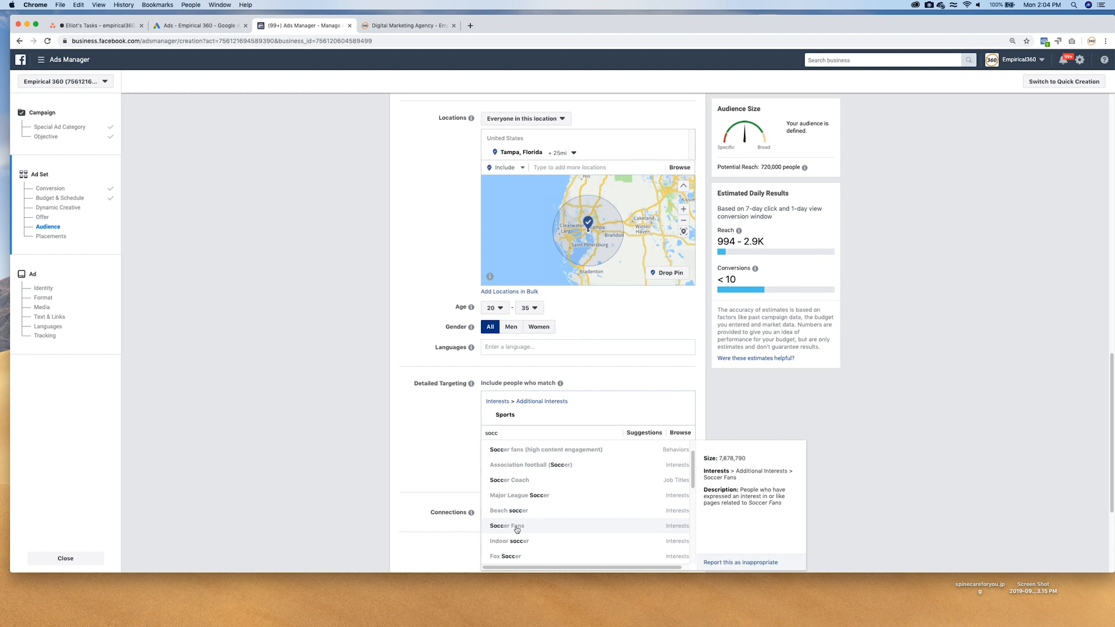
{"action": "left_click", "coordinate": [517, 527]}
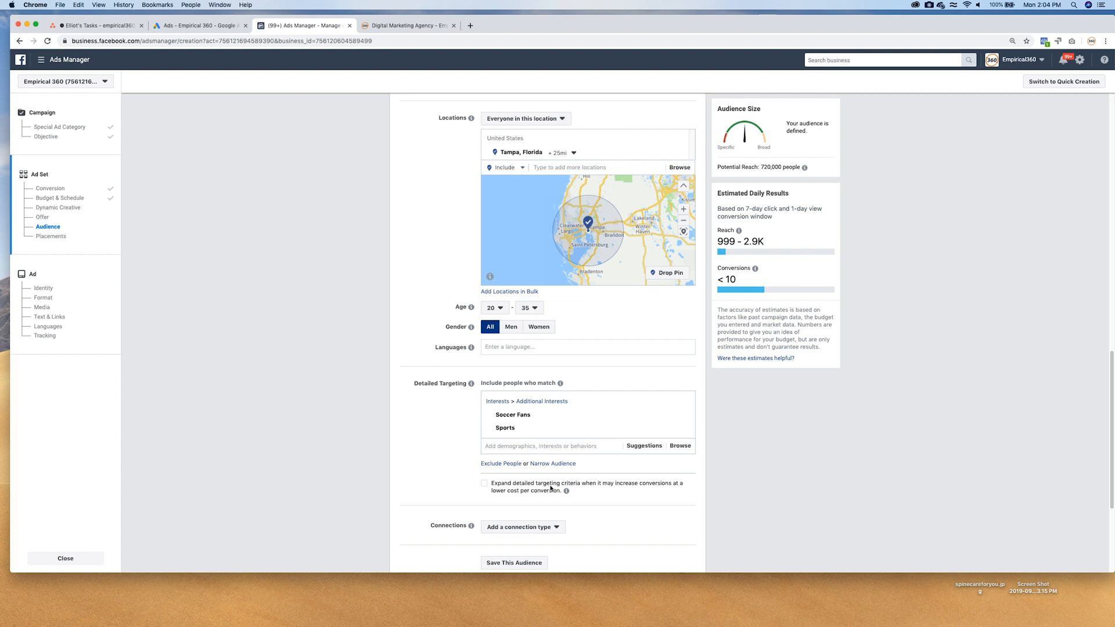
{"action": "scroll", "coordinate": [550, 487], "scroll_direction": "down", "scroll_amount": 5}
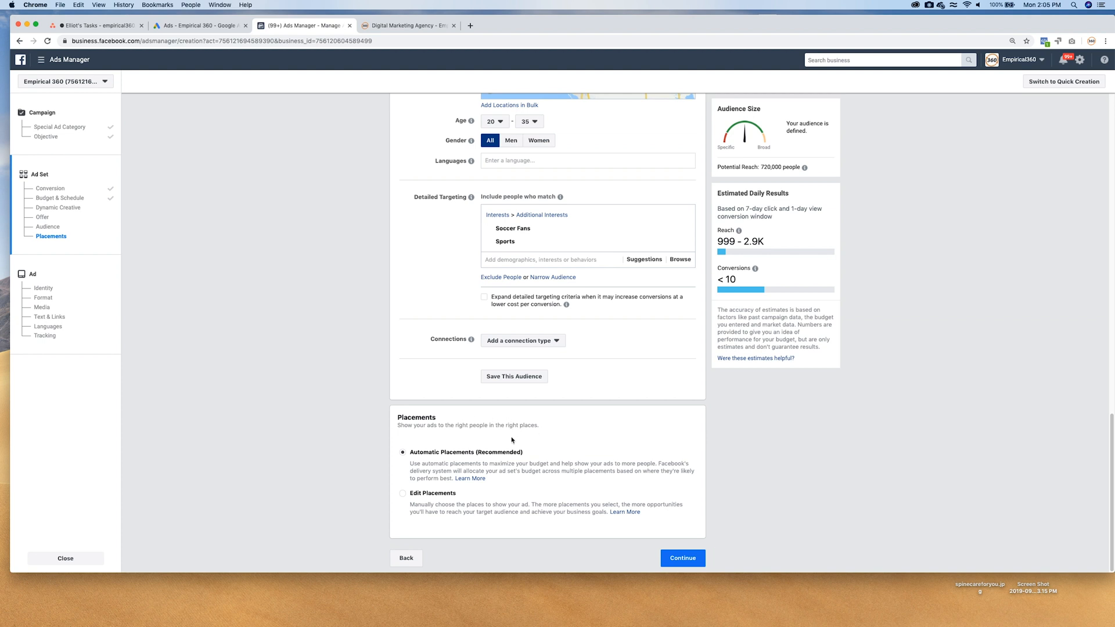
{"action": "left_click", "coordinate": [682, 558]}
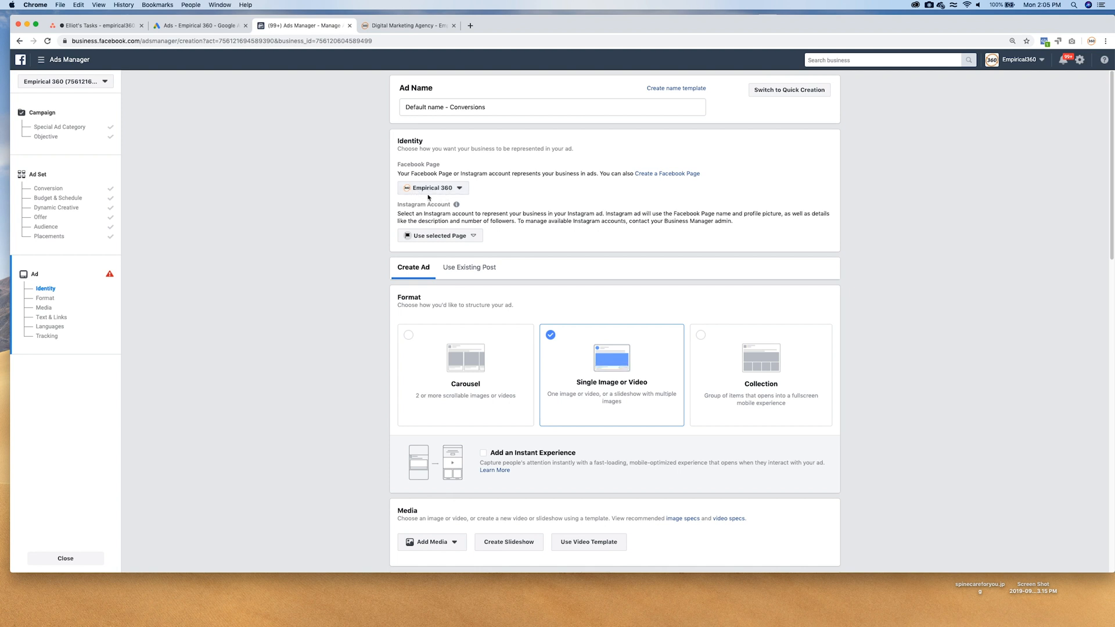
Add the untitled 2048 × 1152 building interior photo from the account's image assets as the ad's media.
{"action": "scroll", "coordinate": [509, 286], "scroll_direction": "down", "scroll_amount": 5}
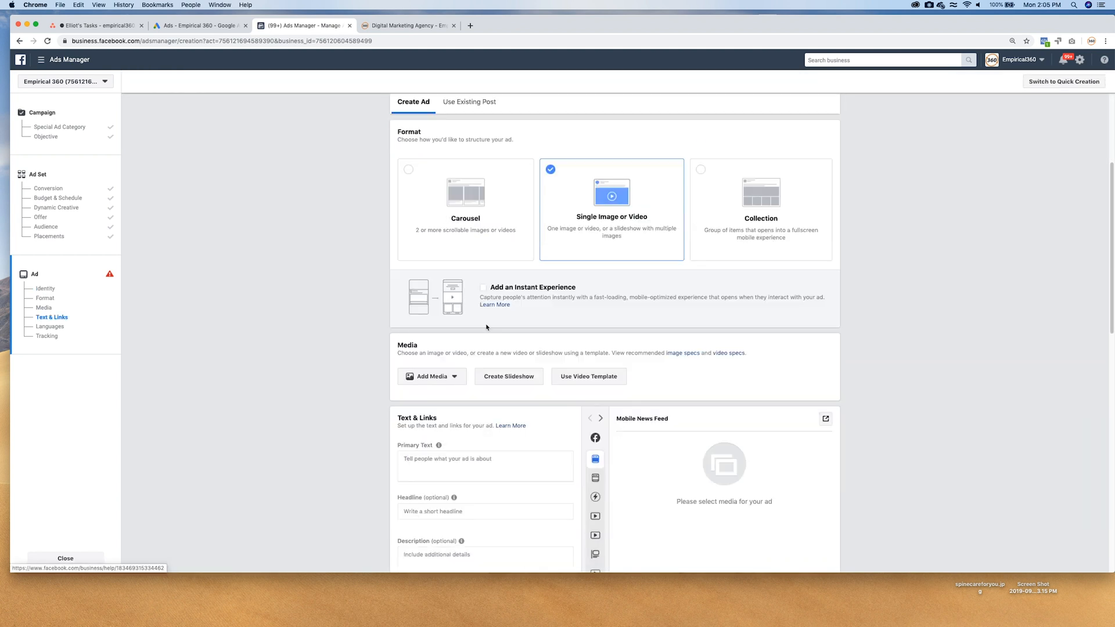
{"action": "left_click", "coordinate": [450, 376]}
{"action": "left_click", "coordinate": [439, 399]}
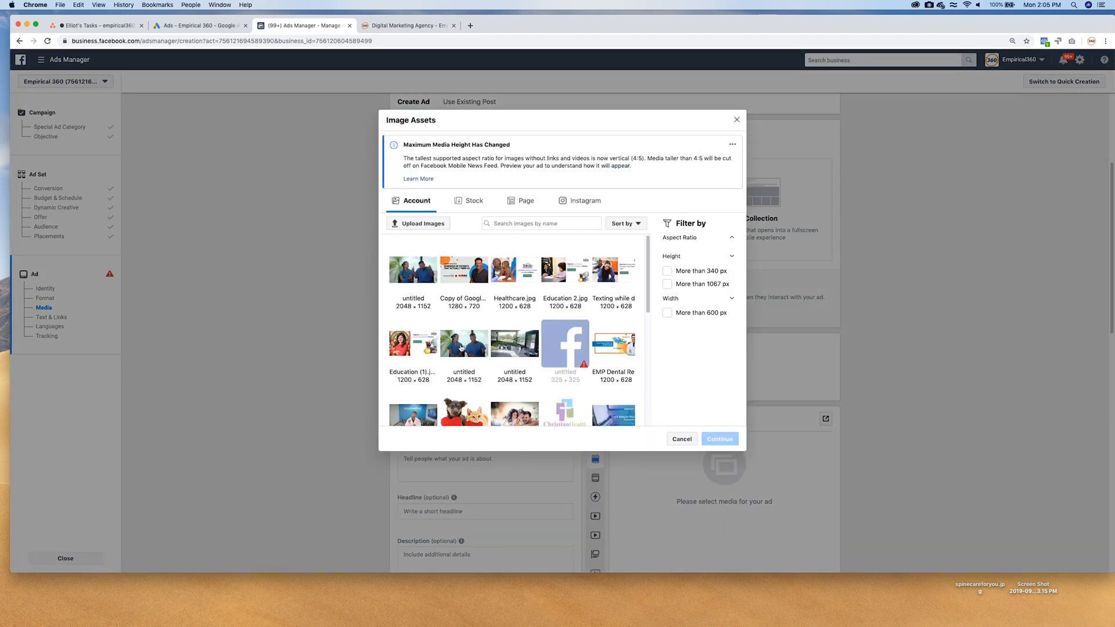
{"action": "left_click", "coordinate": [519, 349]}
{"action": "left_click", "coordinate": [720, 487]}
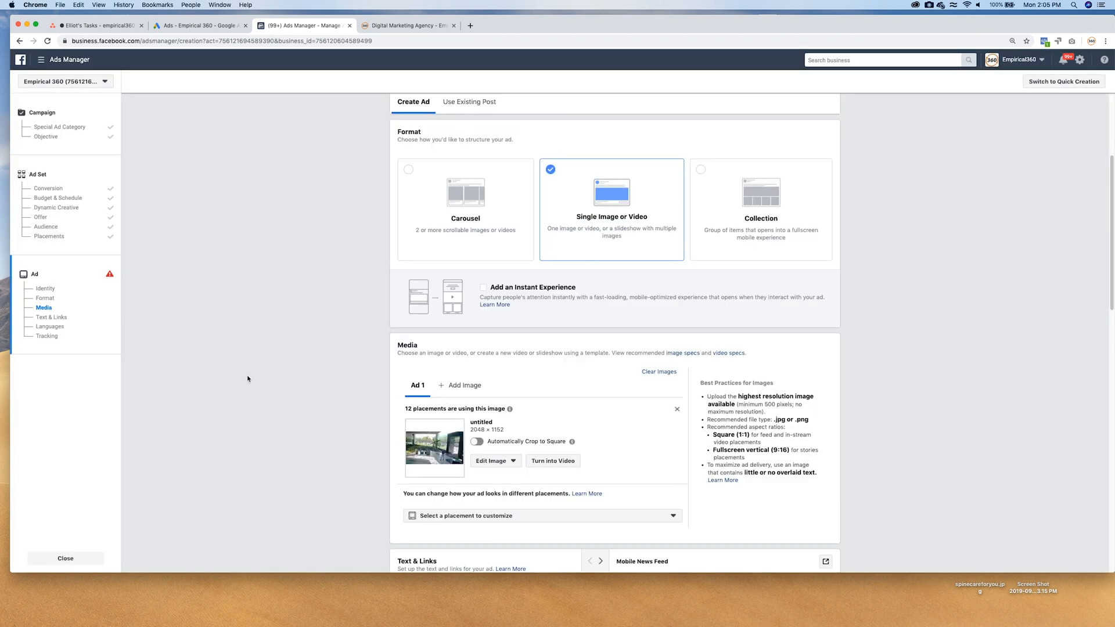
{"action": "scroll", "coordinate": [247, 378], "scroll_direction": "down", "scroll_amount": 3}
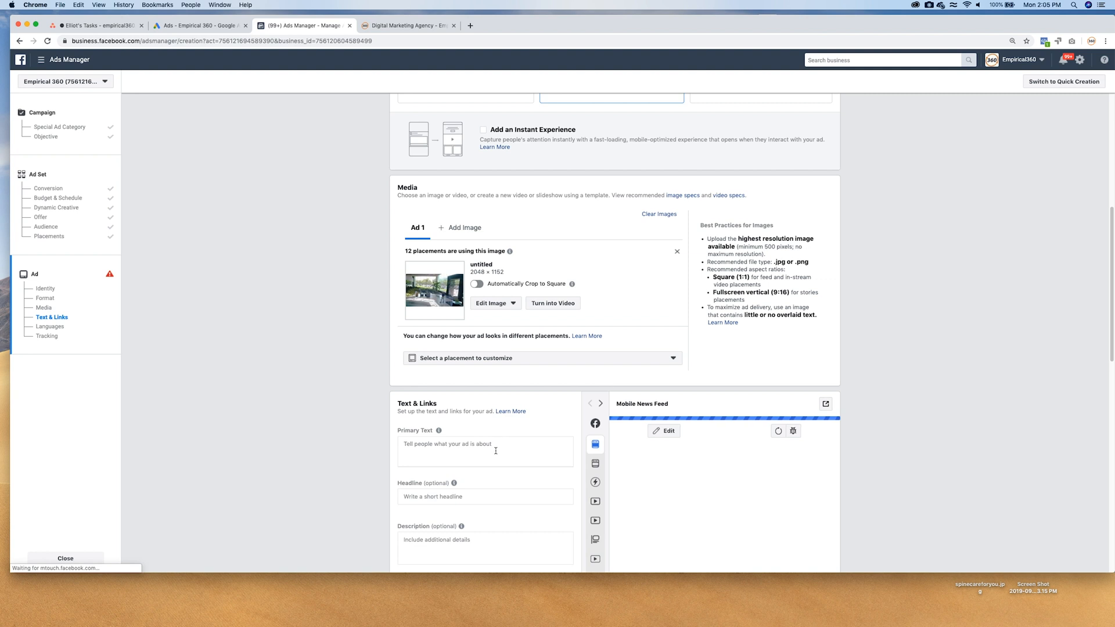
Write the ad's primary text as "Hurt Playing Soccer?" followed by a line inviting people to see the named doctor for help.
{"action": "left_click", "coordinate": [495, 451]}
{"action": "type", "text": "Hu"}
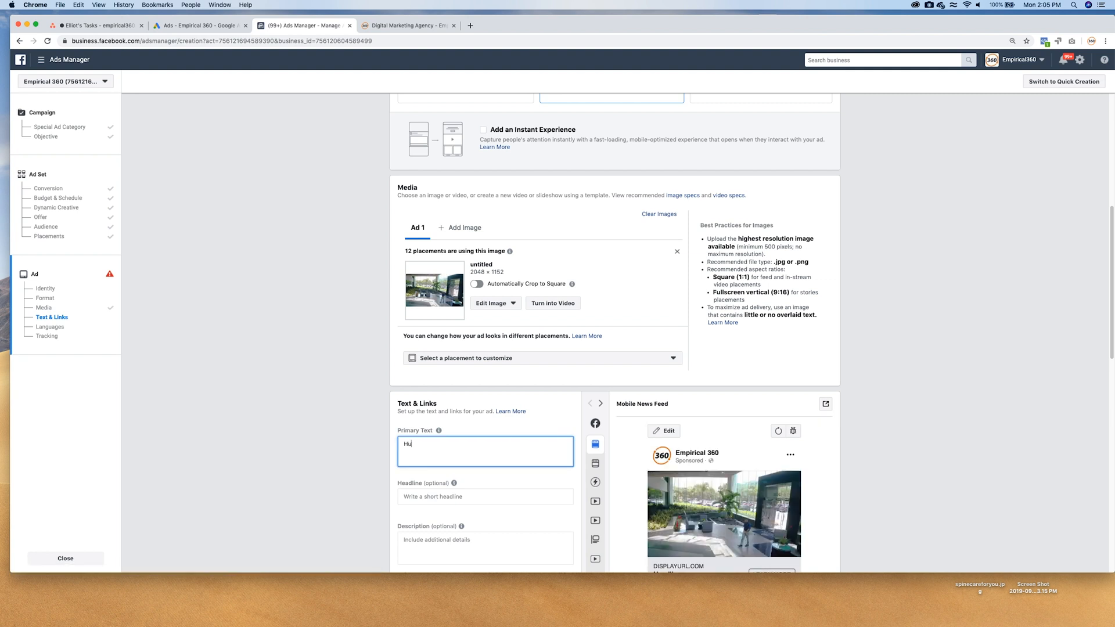
{"action": "type", "text": "rt Playing Soccor"}
{"action": "key", "text": "BackSpace"}
{"action": "type", "text": "er ?"}
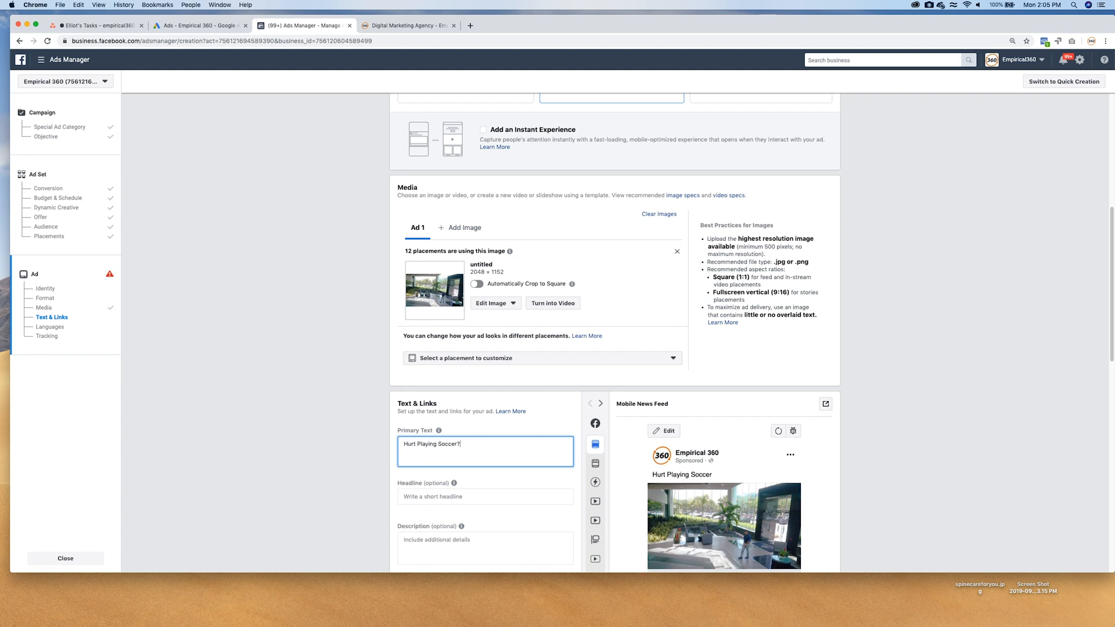
{"action": "type", "text": " See "}
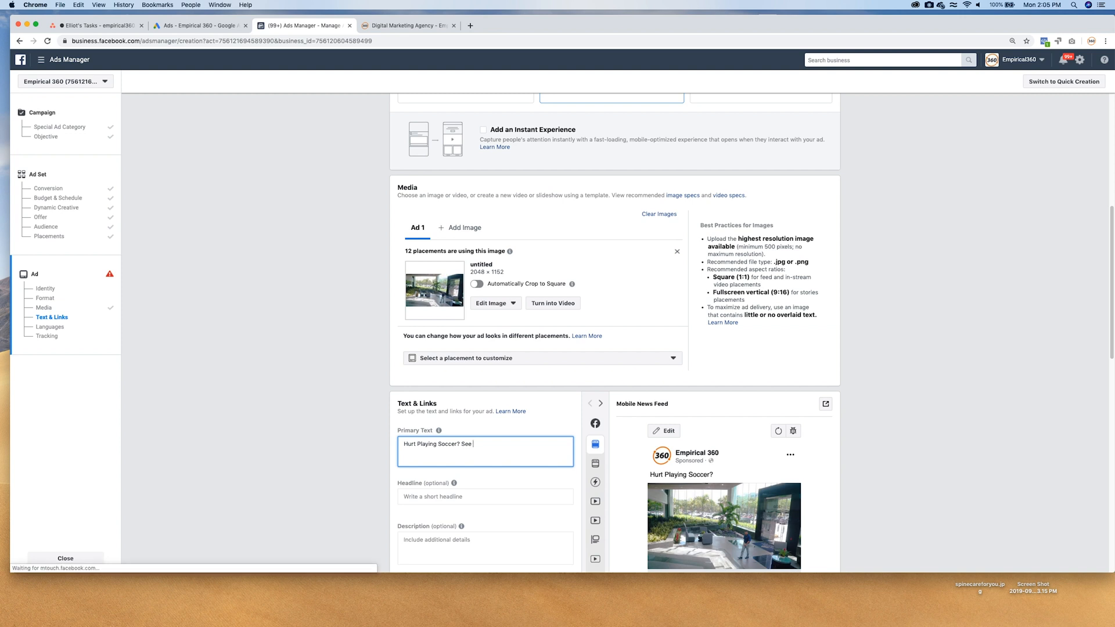
{"action": "type", "text": "Dr. Elliot For He"}
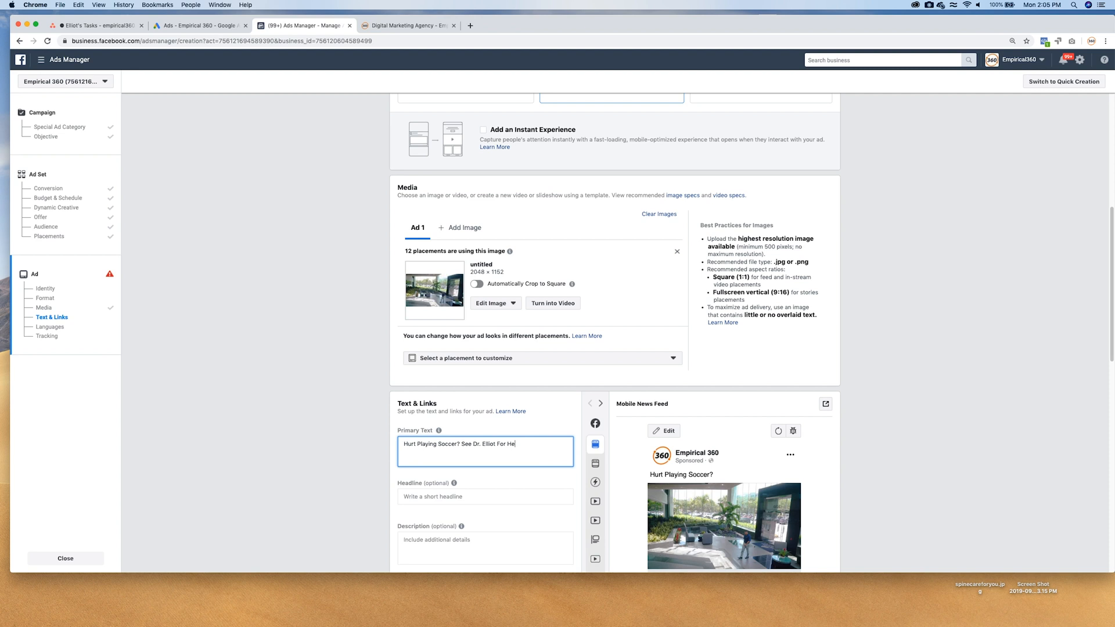
{"action": "type", "text": "lp!"}
Set the ad's headline to "FREE MRI REVIEW" and its description to "Top Tampa Doctor".
{"action": "left_click", "coordinate": [493, 496]}
{"action": "type", "text": "FREE MRI RE"}
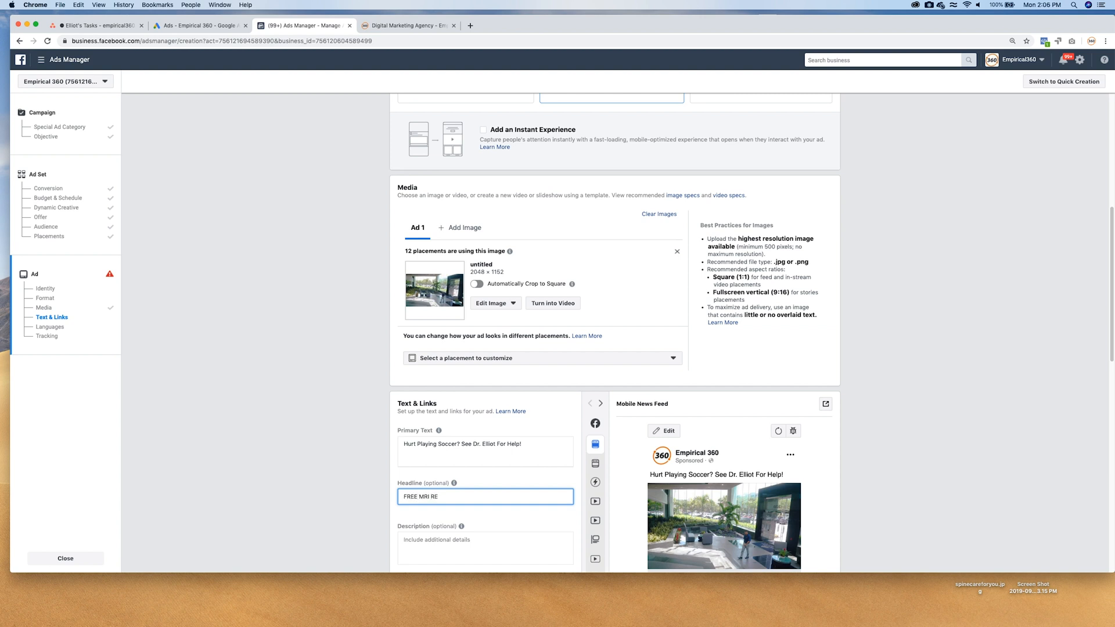
{"action": "type", "text": "VIEW"}
{"action": "scroll", "coordinate": [513, 477], "scroll_direction": "down", "scroll_amount": 3}
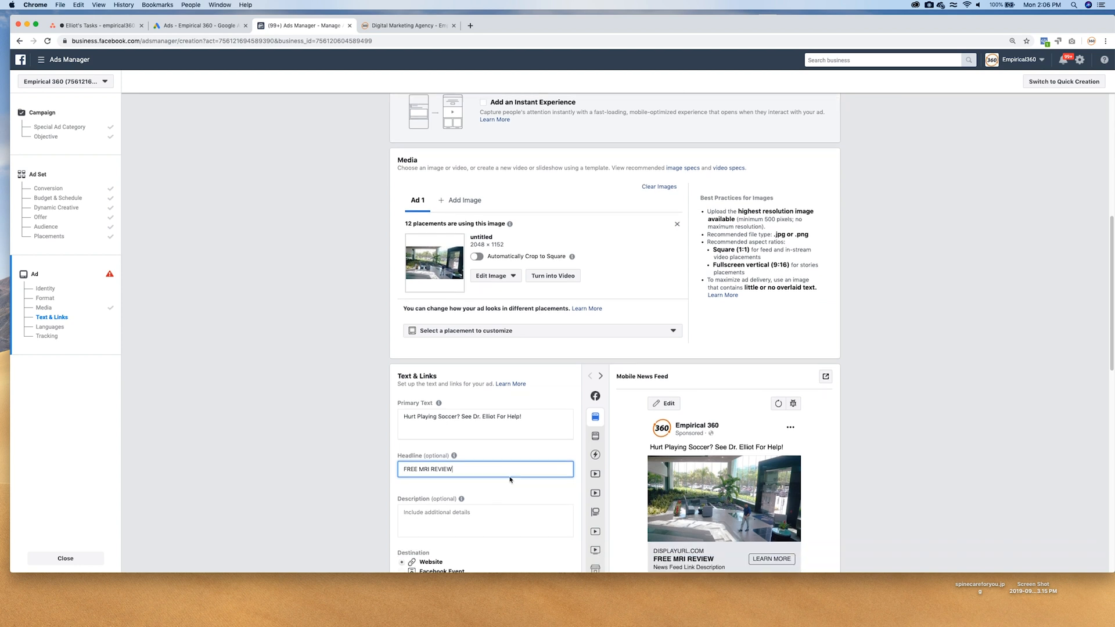
{"action": "left_click", "coordinate": [467, 466]}
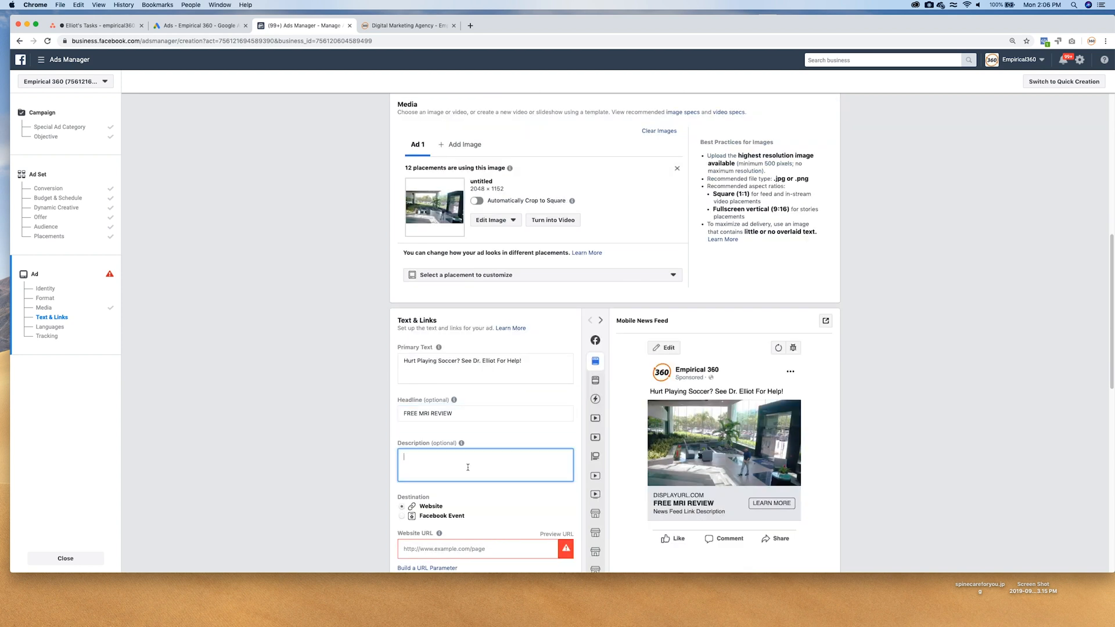
{"action": "type", "text": "Top Tampa Doctor"}
{"action": "scroll", "coordinate": [470, 476], "scroll_direction": "down", "scroll_amount": 2}
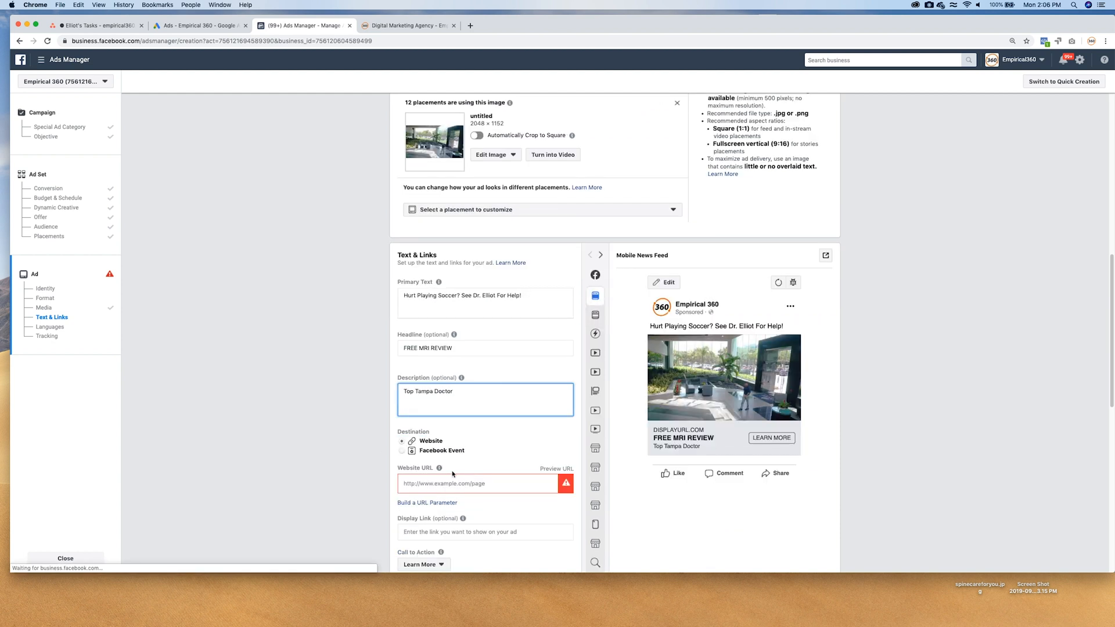
{"action": "left_click", "coordinate": [394, 27]}
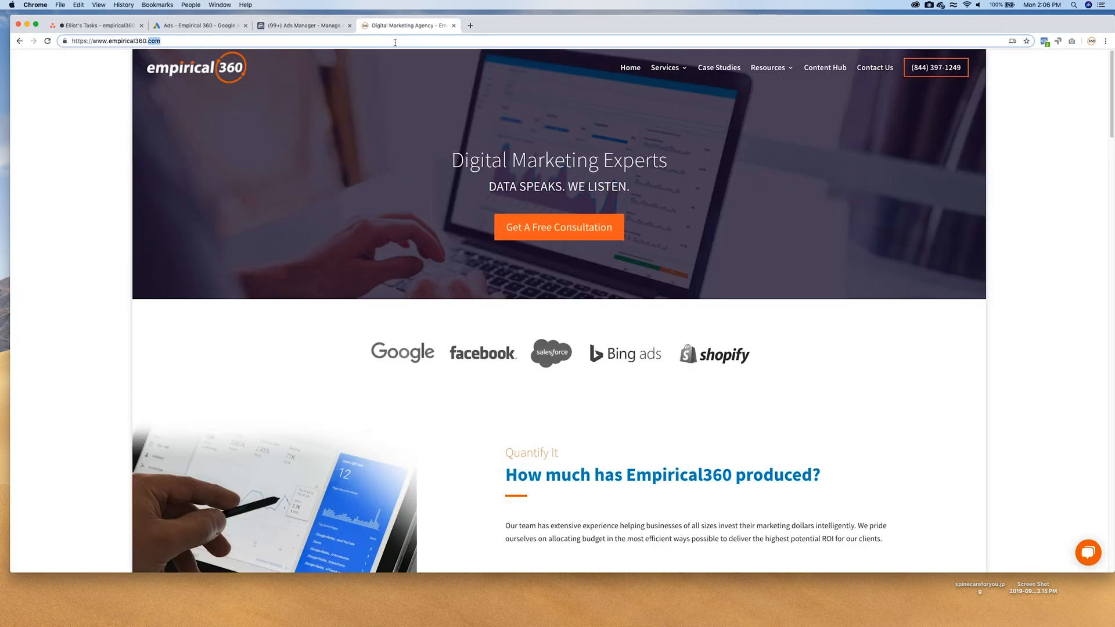
{"action": "left_click", "coordinate": [303, 26]}
{"action": "left_click", "coordinate": [437, 483]}
{"action": "type", "text": "https://www.empirical360.com"}
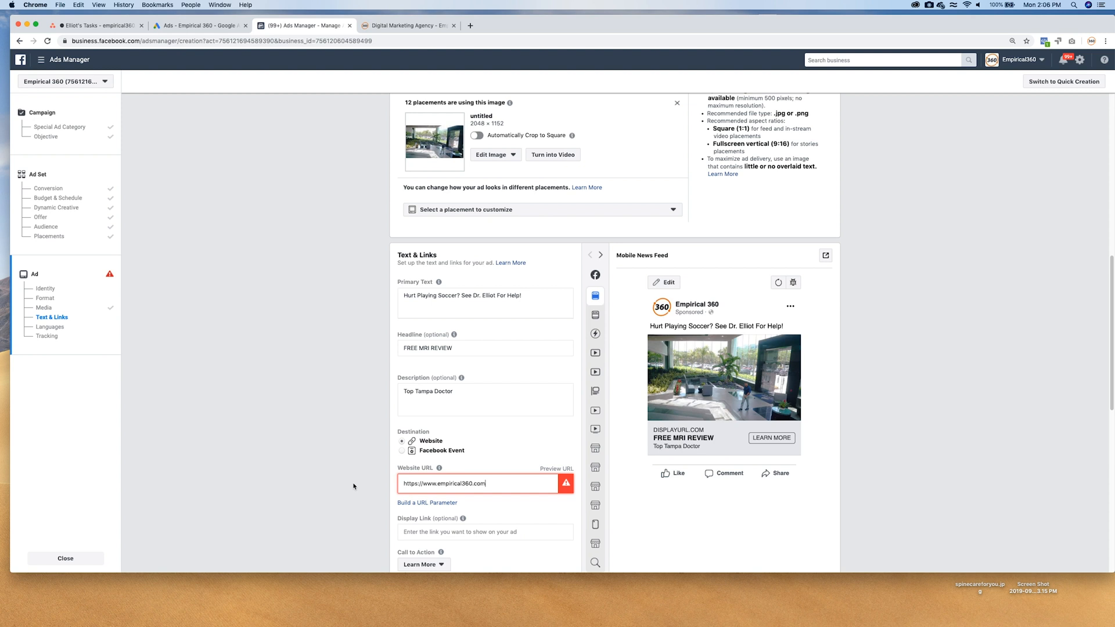
Leave the display link empty and set the ad's call to action to Contact Us.
{"action": "scroll", "coordinate": [437, 407], "scroll_direction": "down", "scroll_amount": 3}
{"action": "left_click", "coordinate": [487, 397]}
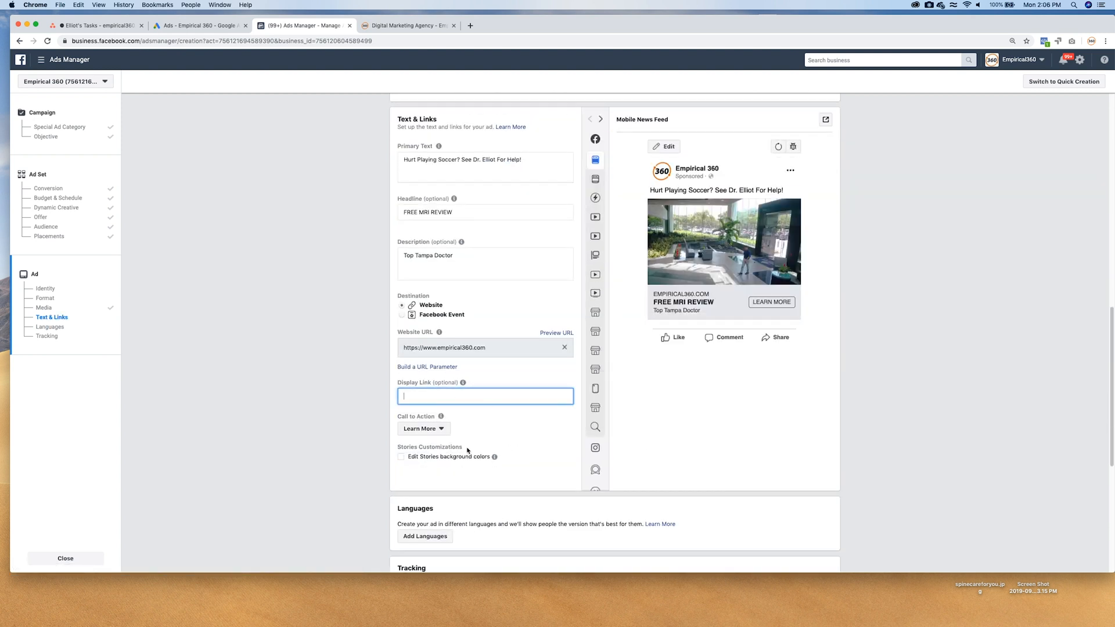
{"action": "left_click", "coordinate": [441, 431]}
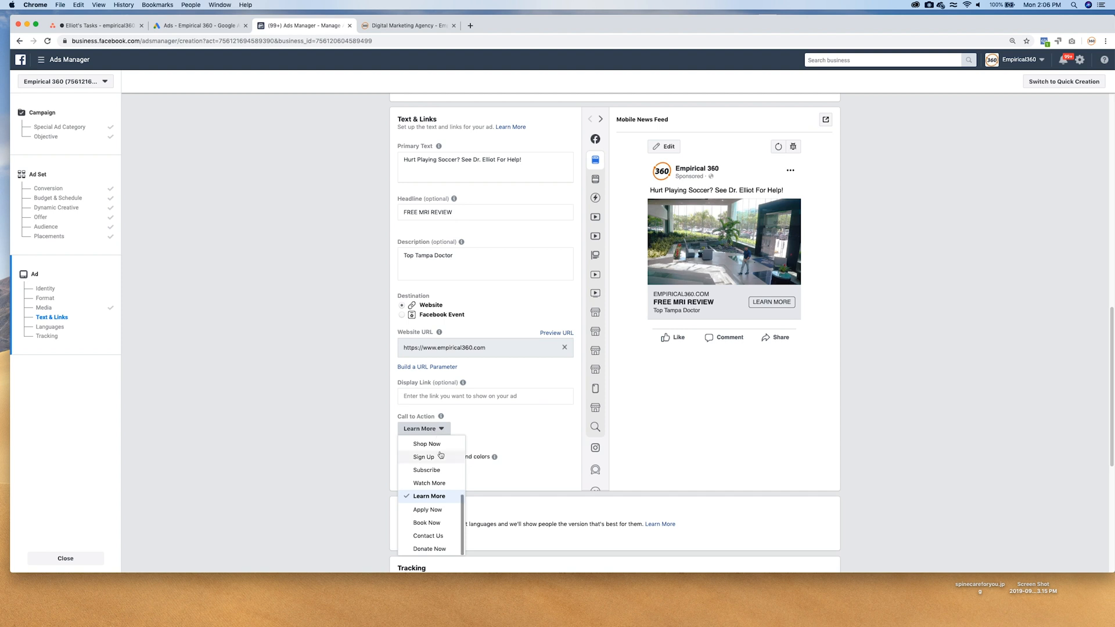
{"action": "left_click", "coordinate": [430, 536]}
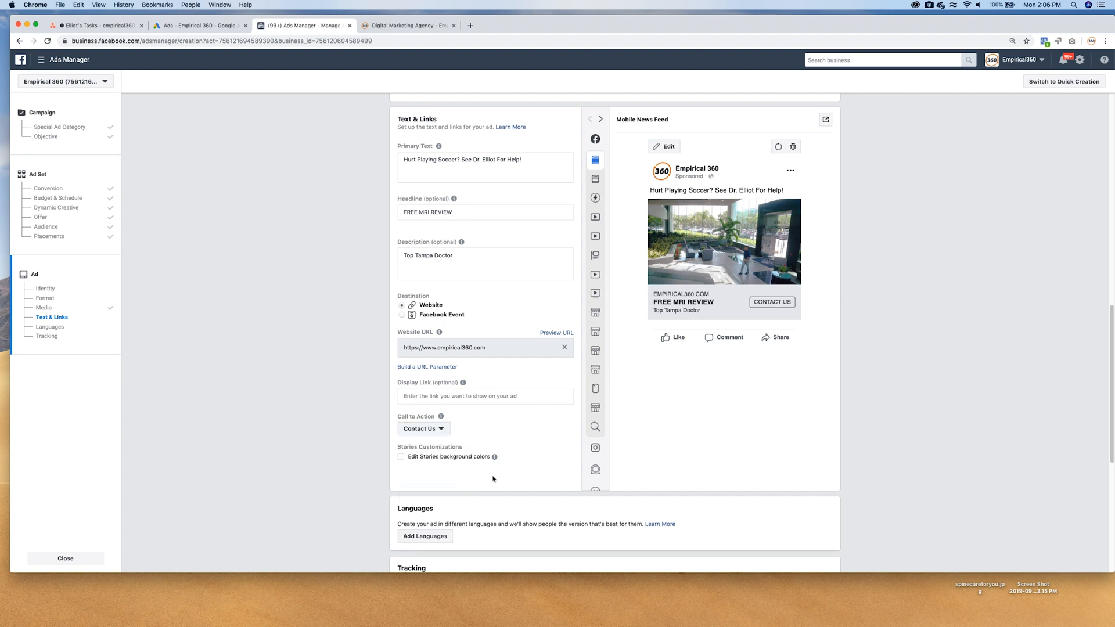
Preview the ad in the Desktop News Feed and Instant Articles placements and look through the other available placements.
{"action": "scroll", "coordinate": [482, 453], "scroll_direction": "down", "scroll_amount": 5}
{"action": "scroll", "coordinate": [479, 470], "scroll_direction": "up", "scroll_amount": 8}
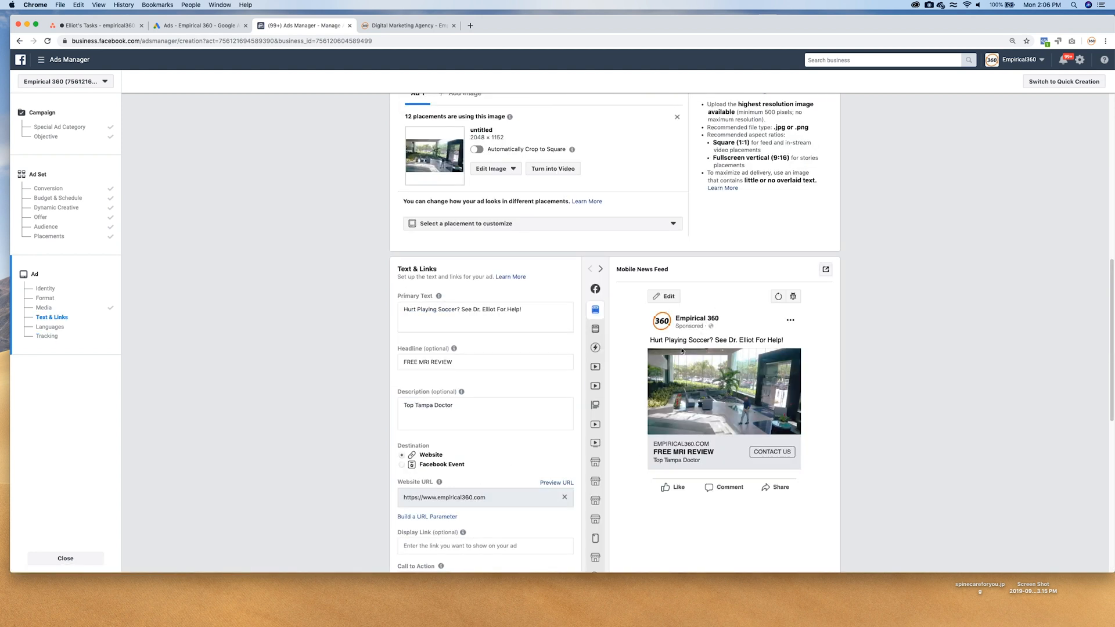
{"action": "left_click", "coordinate": [604, 329]}
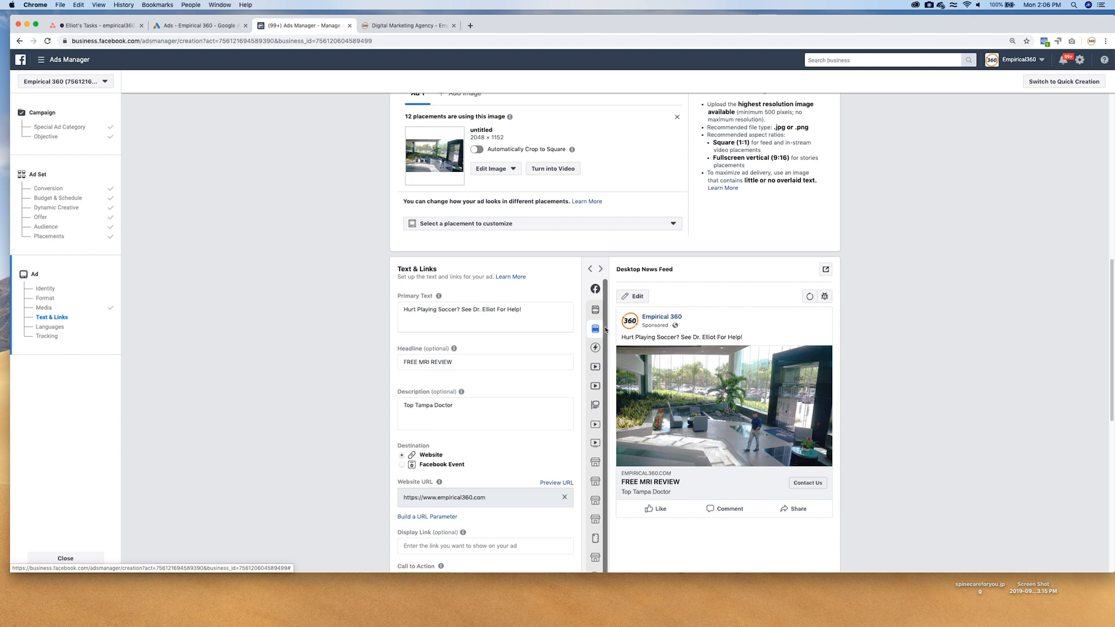
{"action": "left_click", "coordinate": [603, 350]}
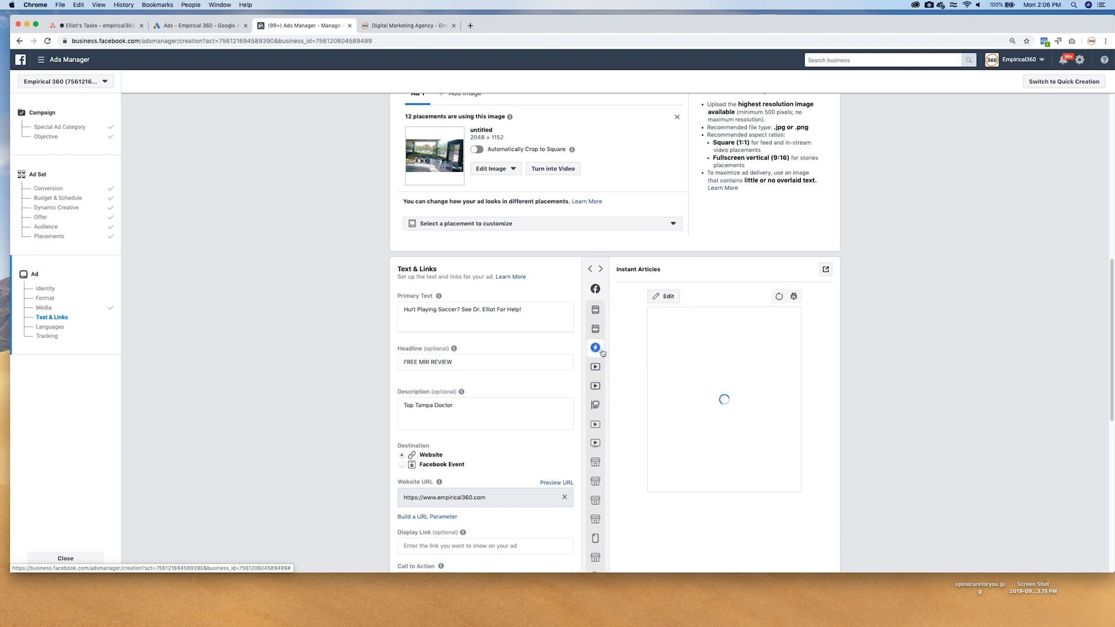
{"action": "mouse_move", "coordinate": [599, 372]}
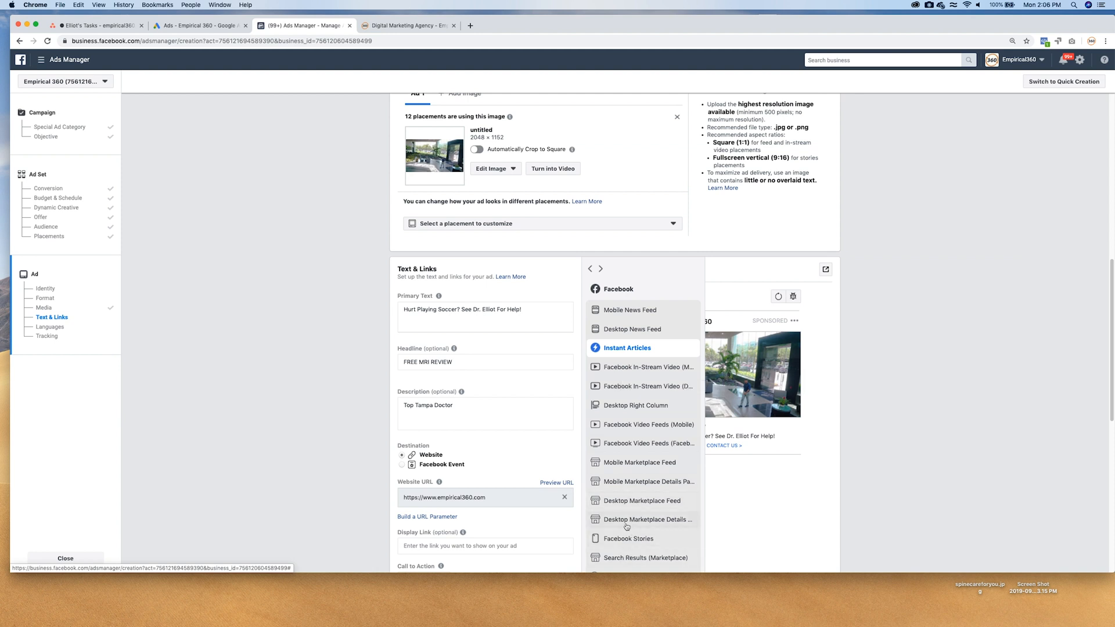
{"action": "left_click", "coordinate": [620, 328]}
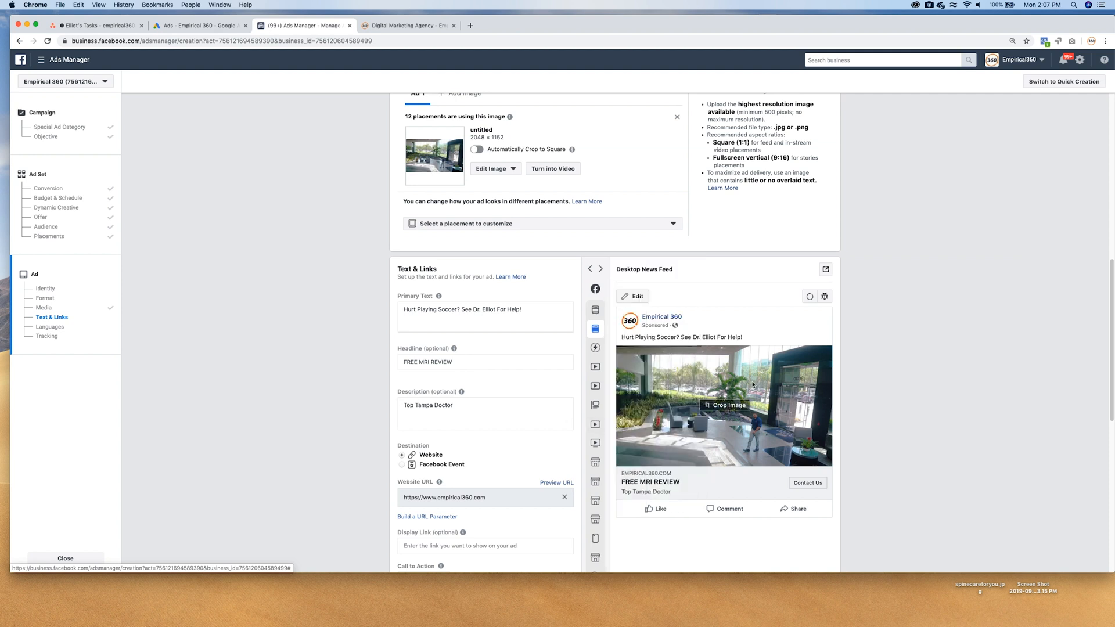
{"action": "scroll", "coordinate": [637, 291], "scroll_direction": "up", "scroll_amount": 1}
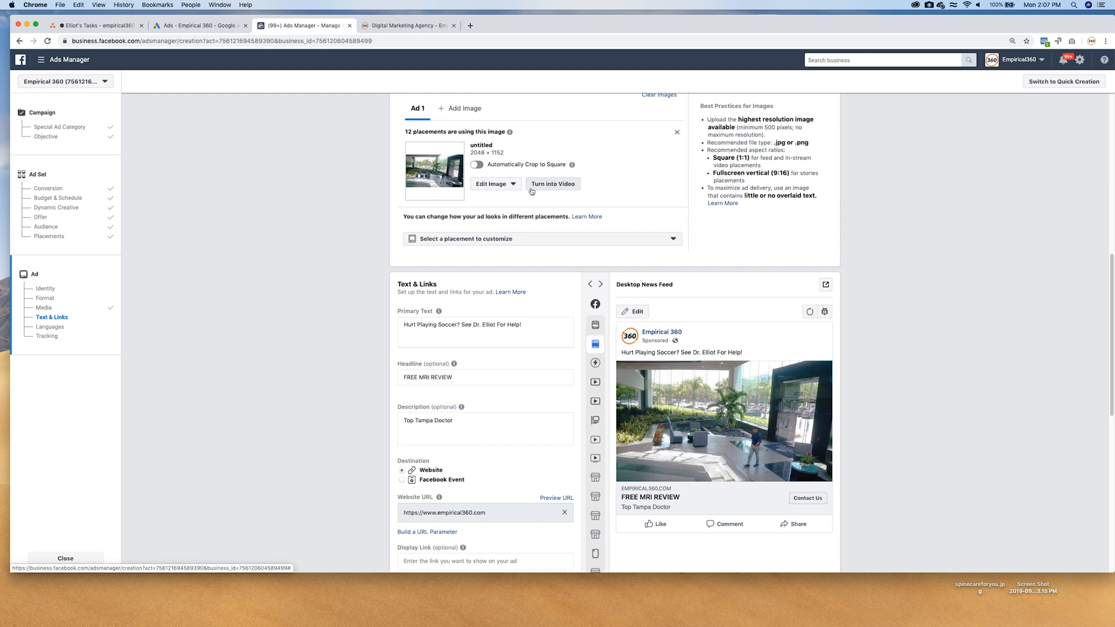
{"action": "scroll", "coordinate": [595, 349], "scroll_direction": "down", "scroll_amount": 1}
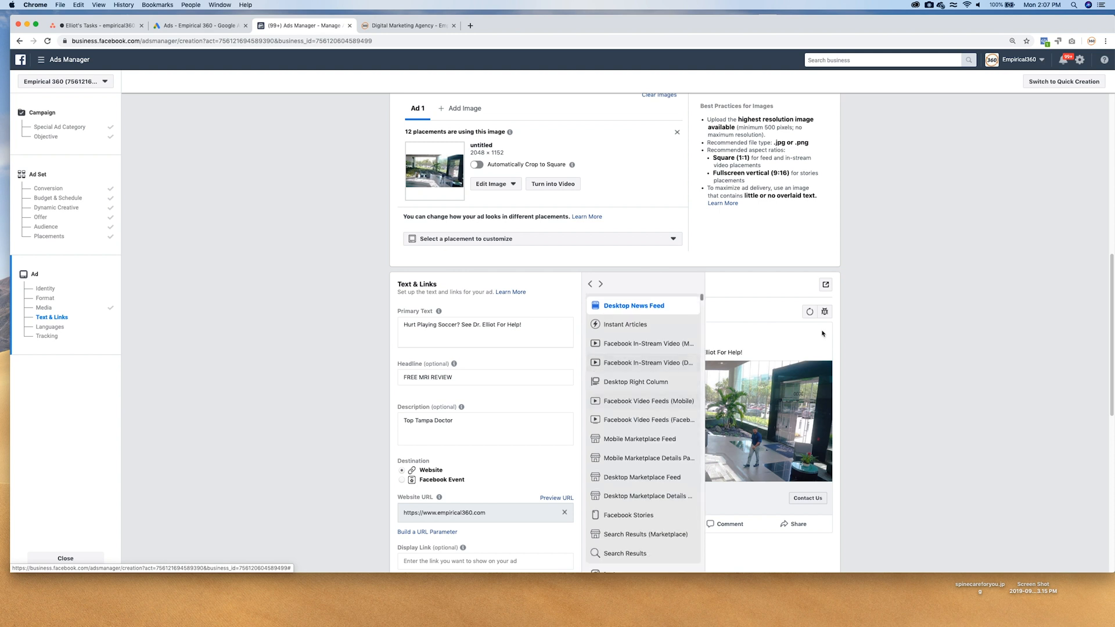
Confirm the finished ad and publish the campaign with its ad set and ad.
{"action": "scroll", "coordinate": [845, 395], "scroll_direction": "down", "scroll_amount": 3}
{"action": "scroll", "coordinate": [845, 395], "scroll_direction": "down", "scroll_amount": 5}
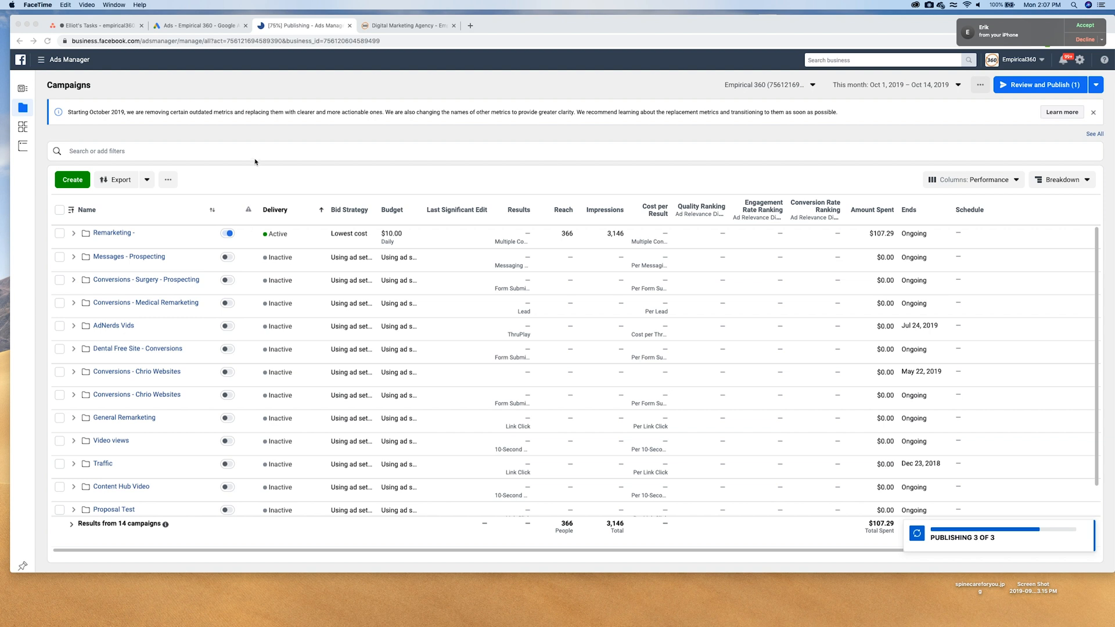
{"action": "left_click_drag", "start_coordinate": [534, 25], "coordinate": [534, 54]}
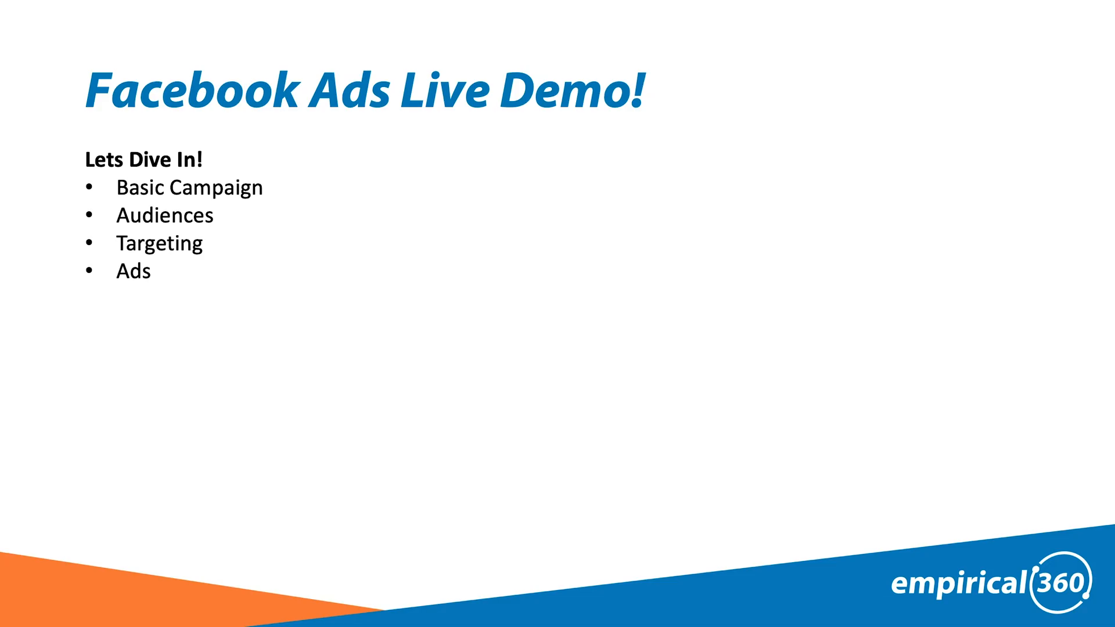
{"action": "key", "text": "Right"}
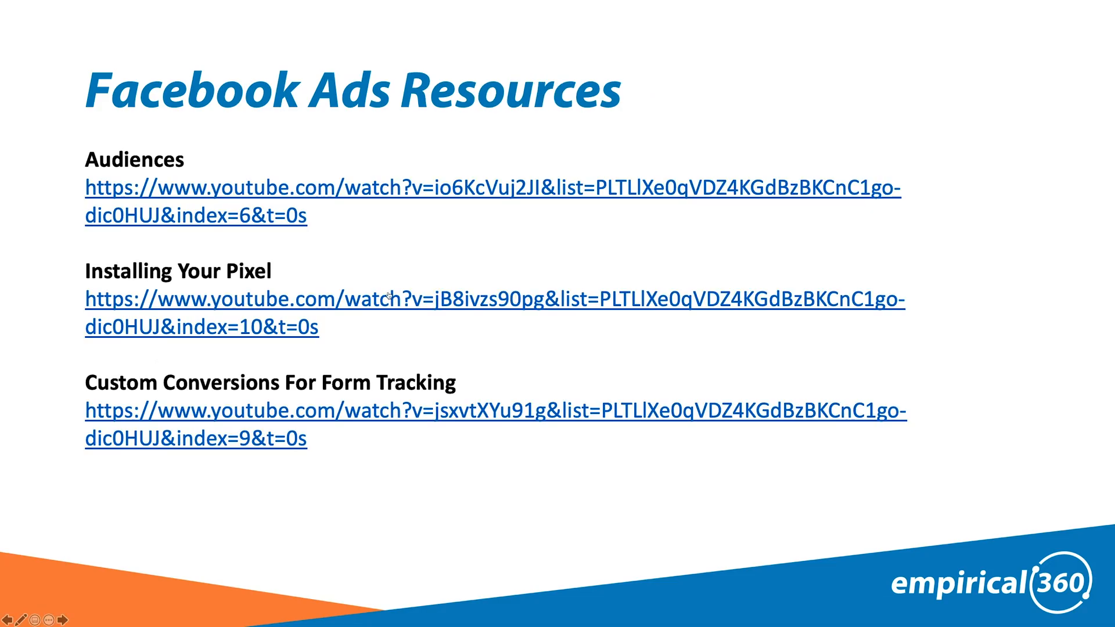
{"action": "key", "text": "Left"}
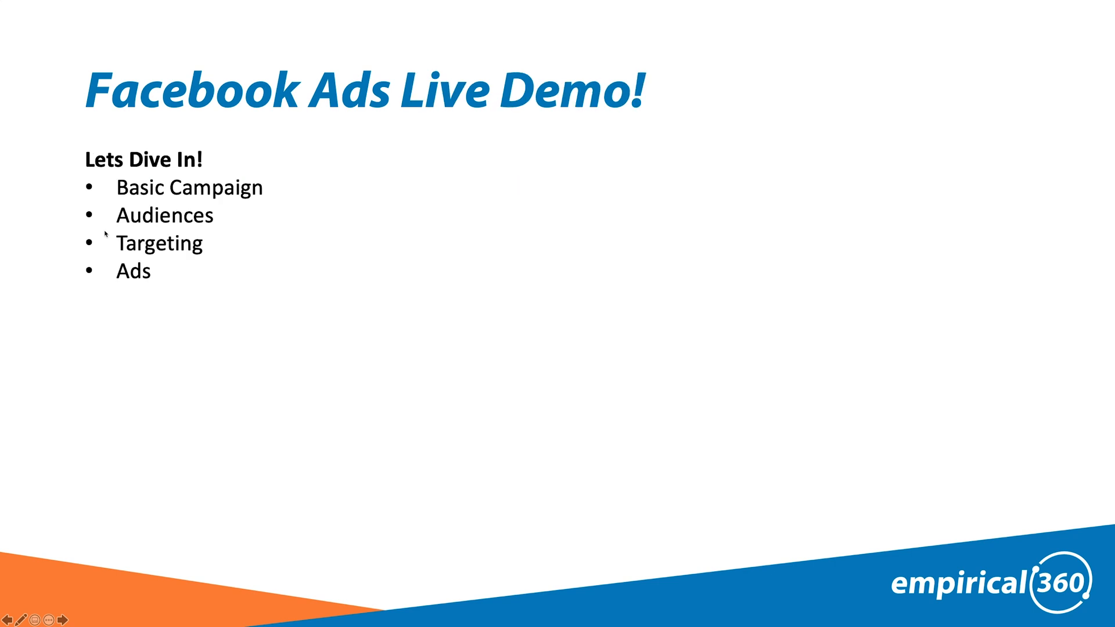